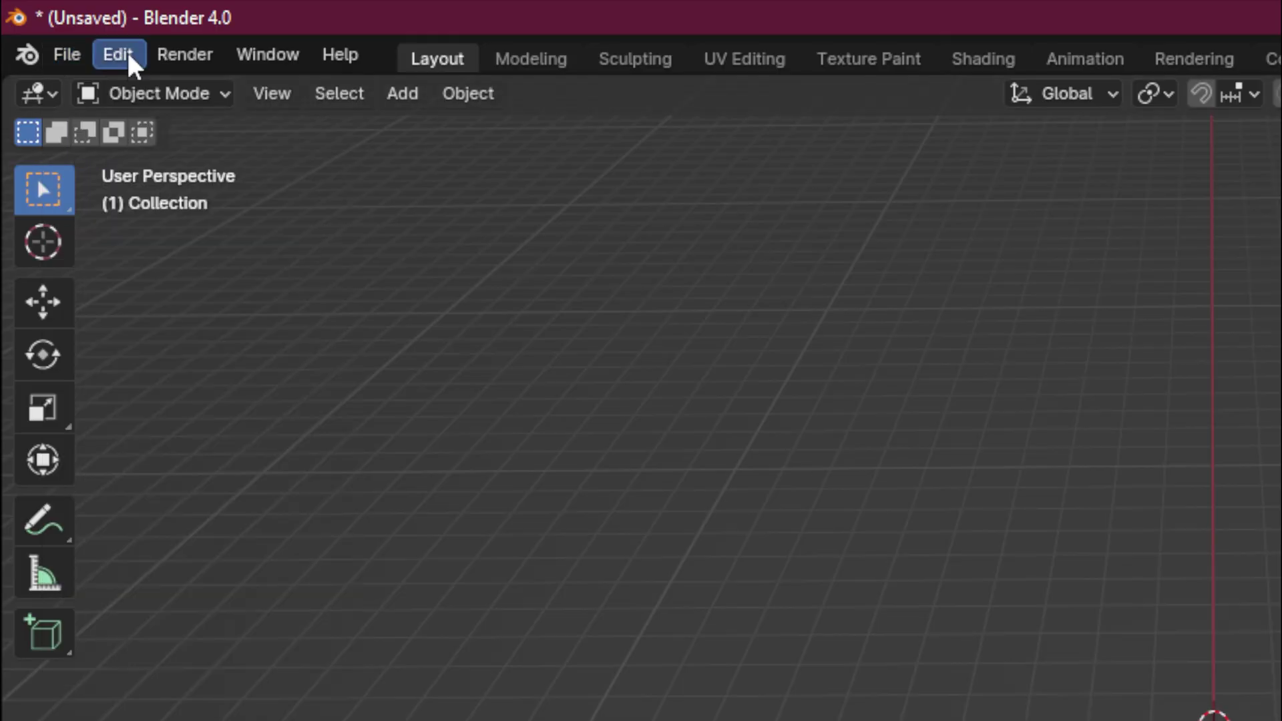
Step: Search the add-on preferences for "landsca" and expand the A.N.T.Landscape entry
left_click(119, 54)
left_click(204, 443)
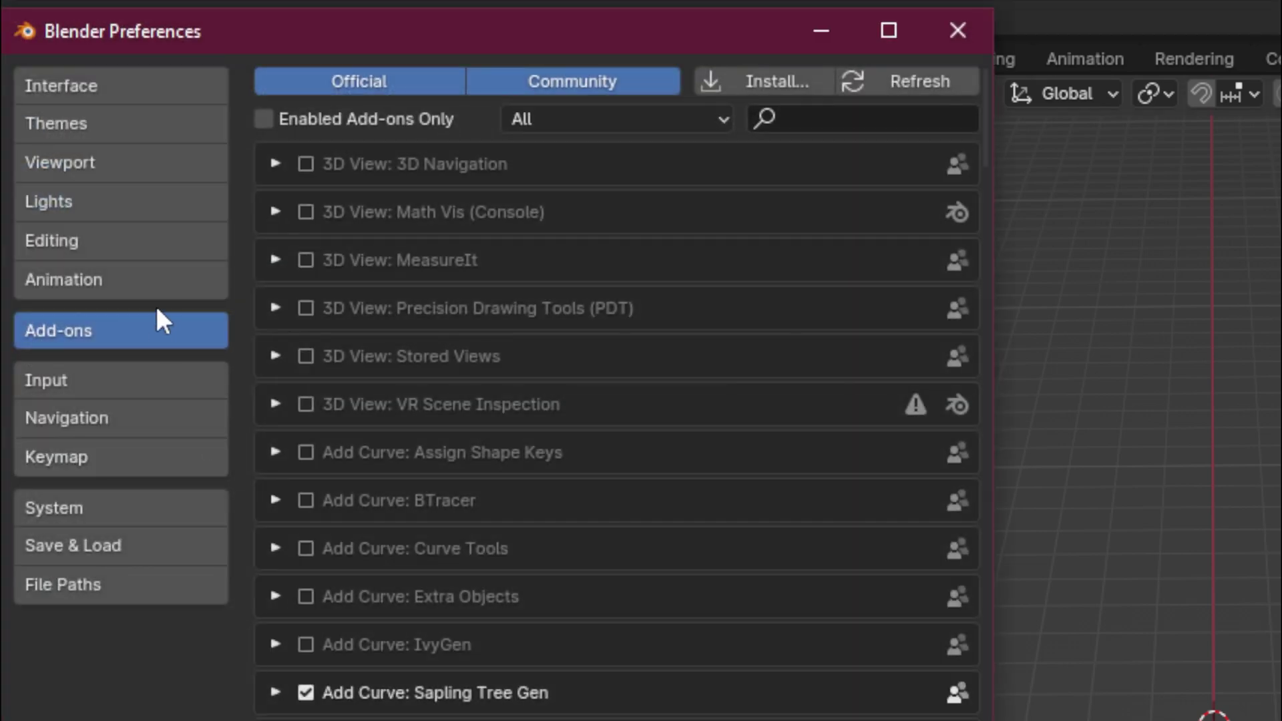
left_click(867, 120)
type("landsca")
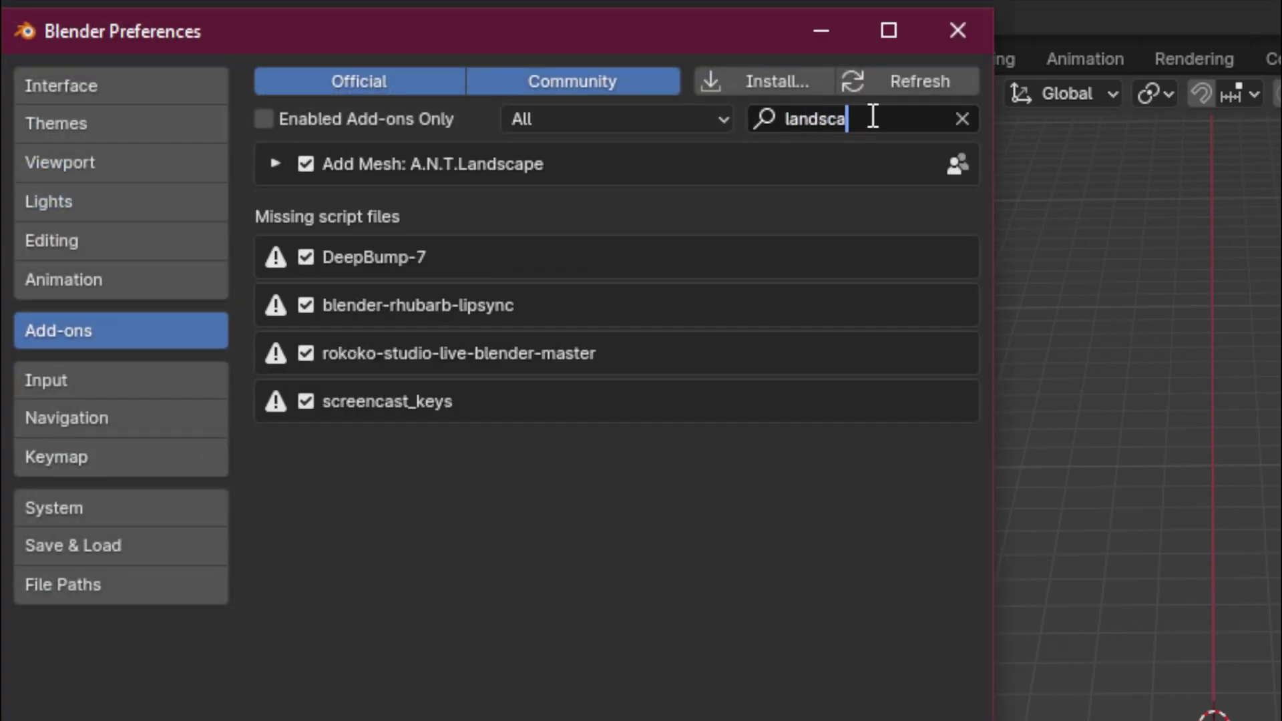
left_click(275, 164)
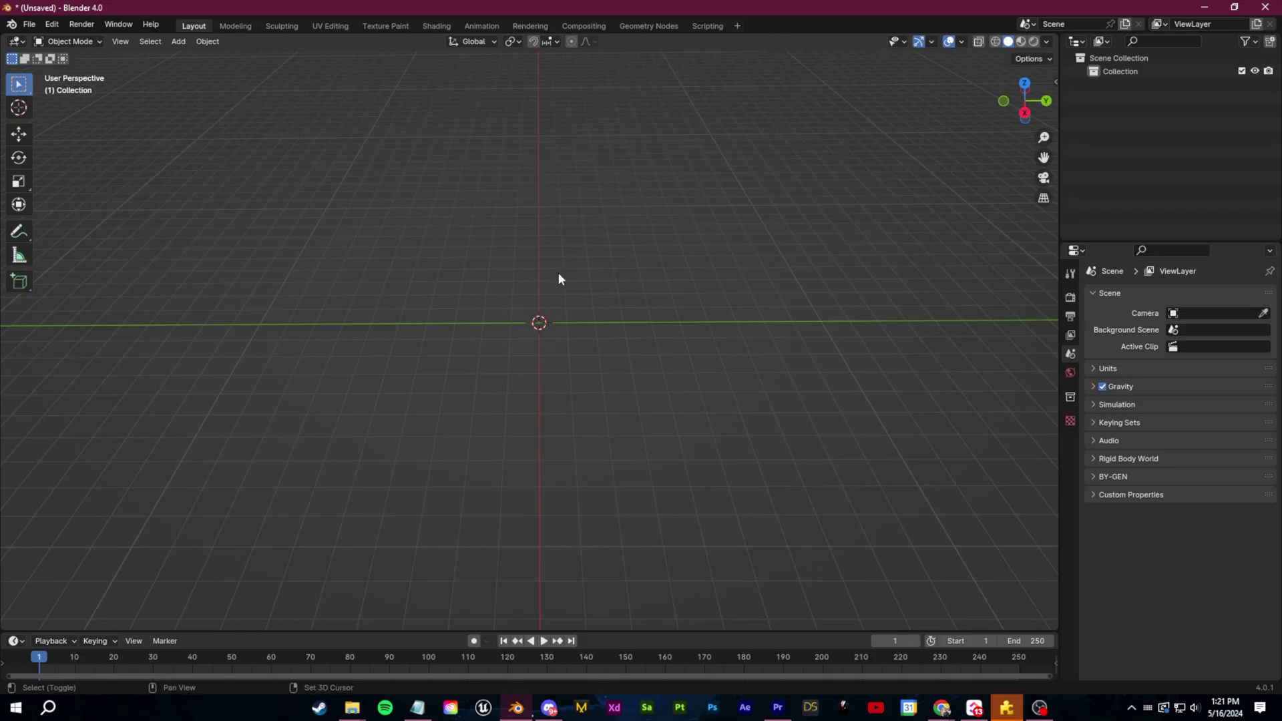
Step: Add a Landscape mesh, expand its noise tool settings and try one of the operator presets
key("shift+a")
mouse_move(558, 272)
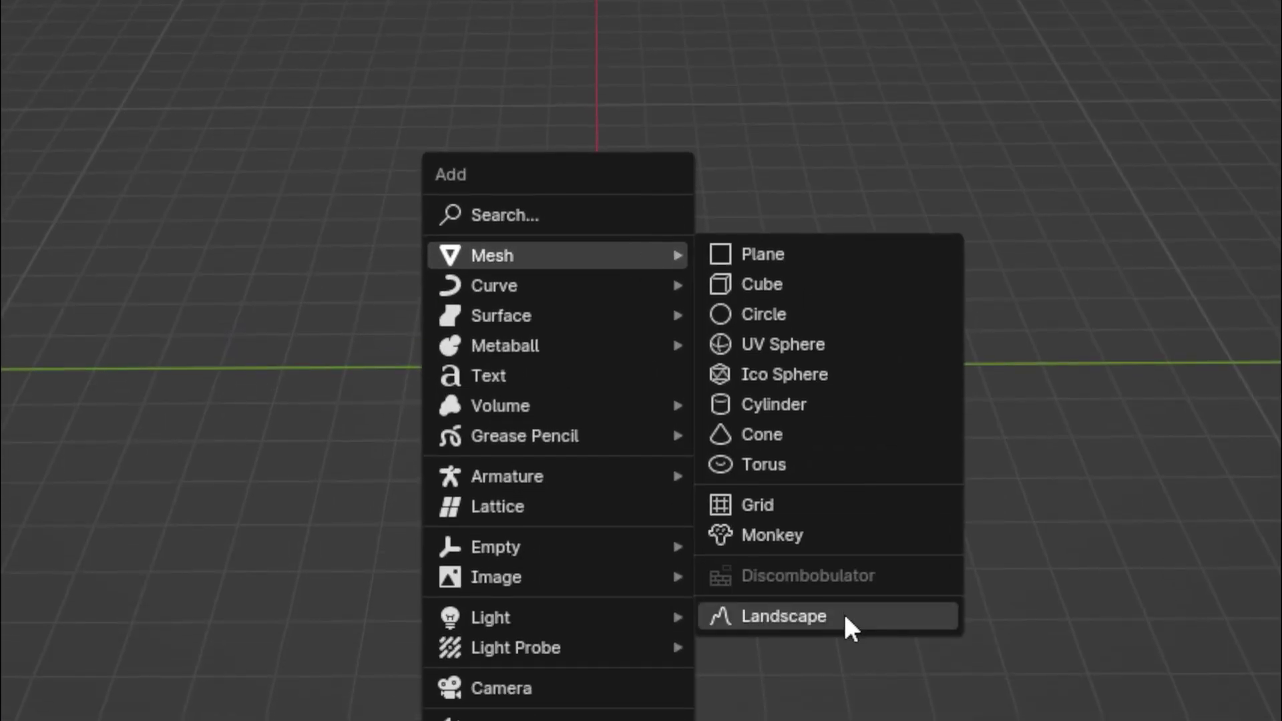
left_click(651, 434)
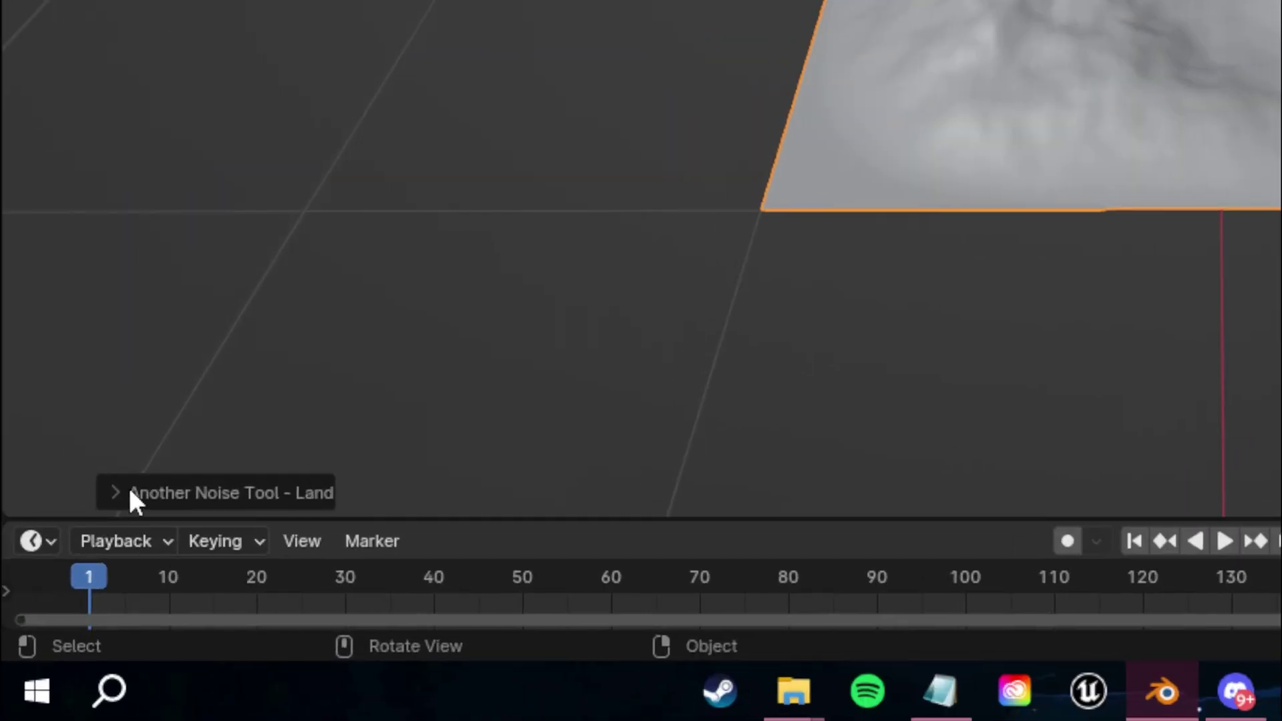
left_click(58, 619)
left_click(119, 99)
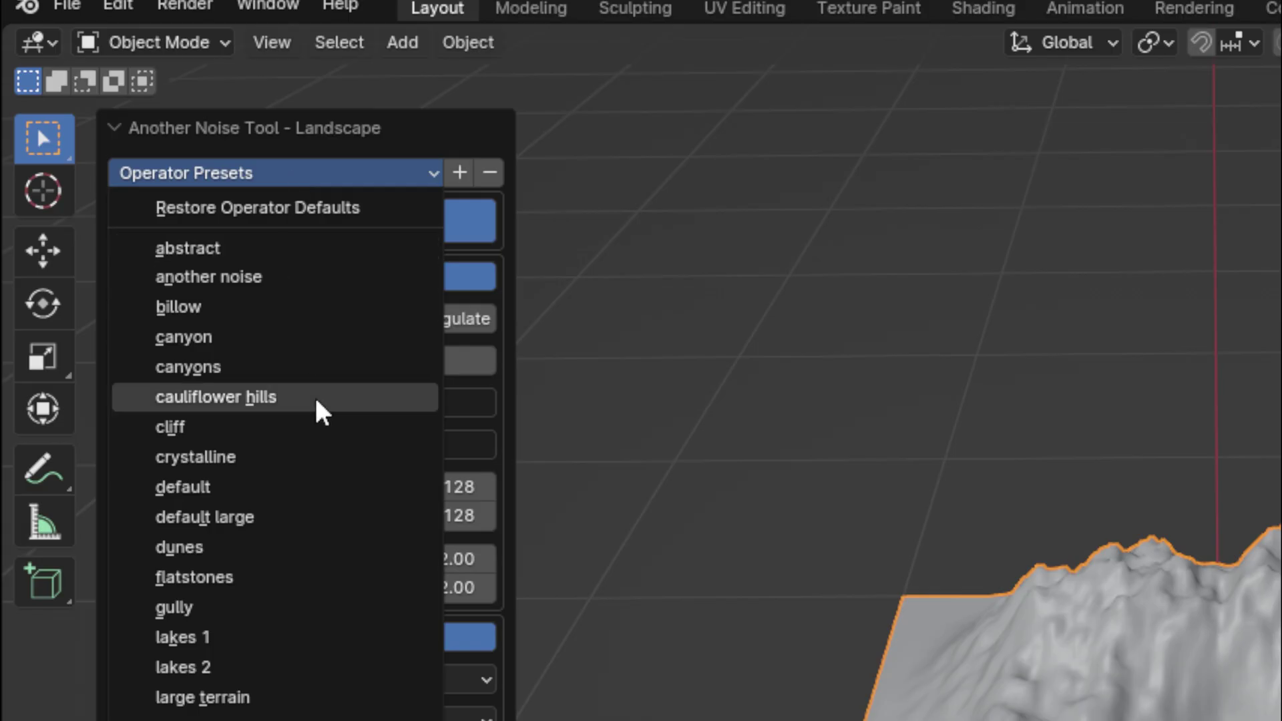
left_click(317, 431)
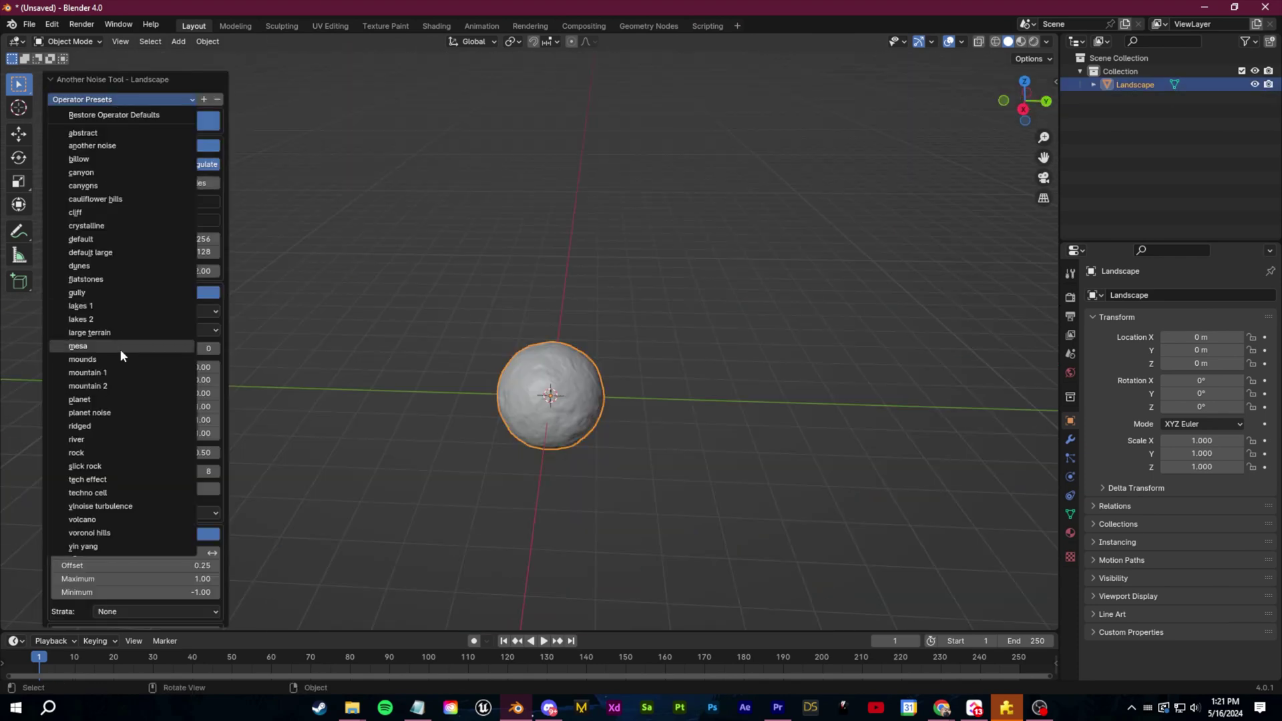
Step: Apply the mesa preset to the landscape and vary its Random Seed
left_click(121, 349)
scroll(472, 334, "up", 6)
middle_click_drag(472, 360, 472, 272, "shift")
scroll(472, 272, "up", 5)
middle_click_drag(407, 434, 407, 369)
scroll(407, 369, "down", 5)
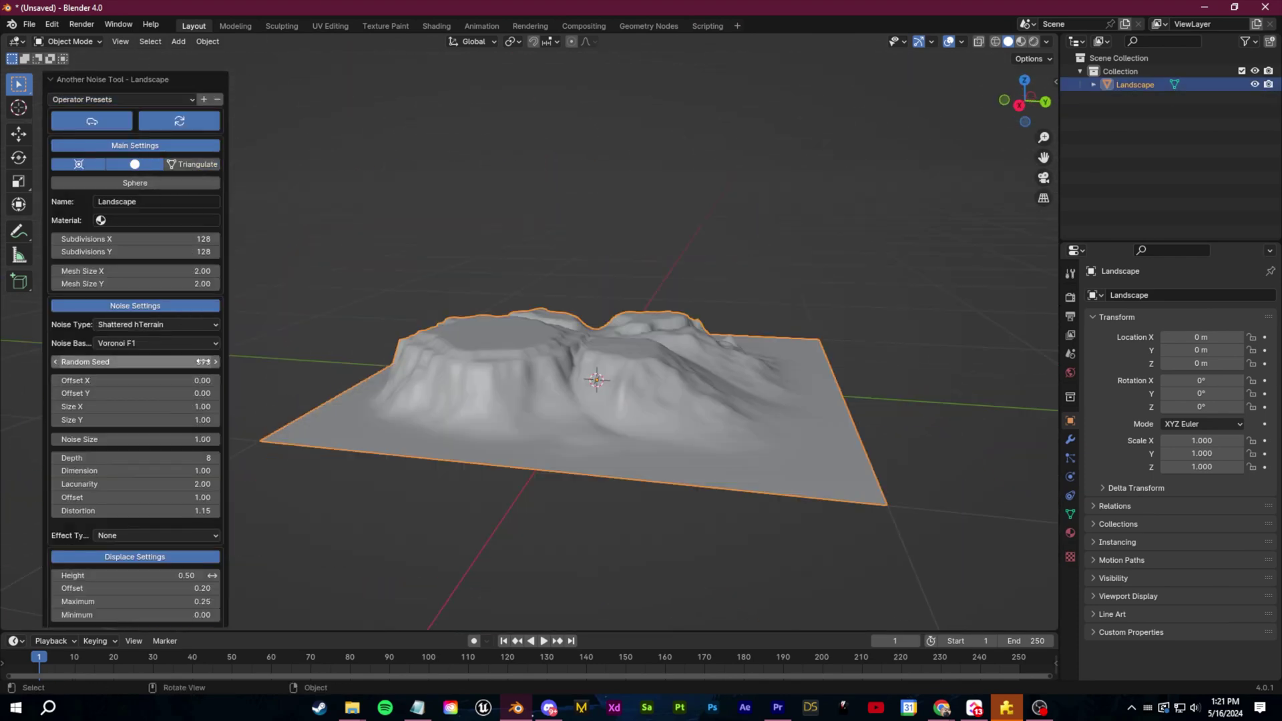
left_click_drag(120, 362, 201, 362)
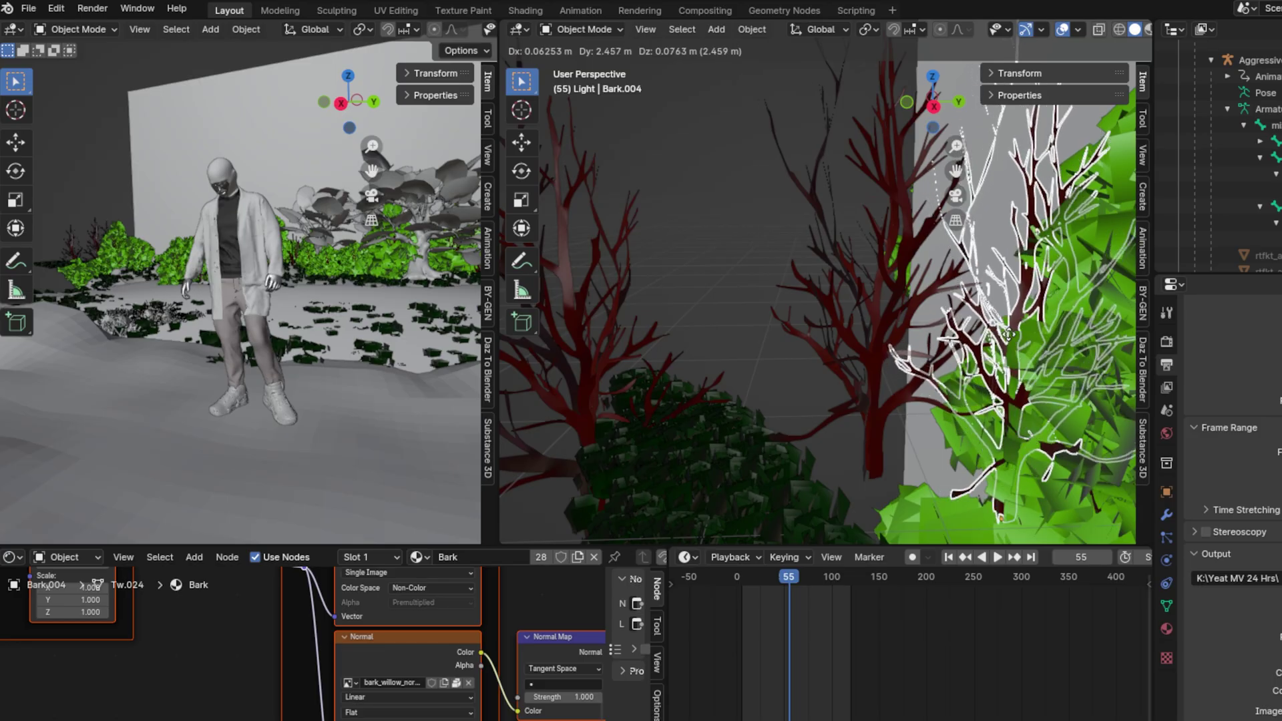
Step: Place the duplicated bare tree about 2.5 m along Y, then duplicate it again and position the new copy among the other trees
left_click(1020, 323)
key("shift+d")
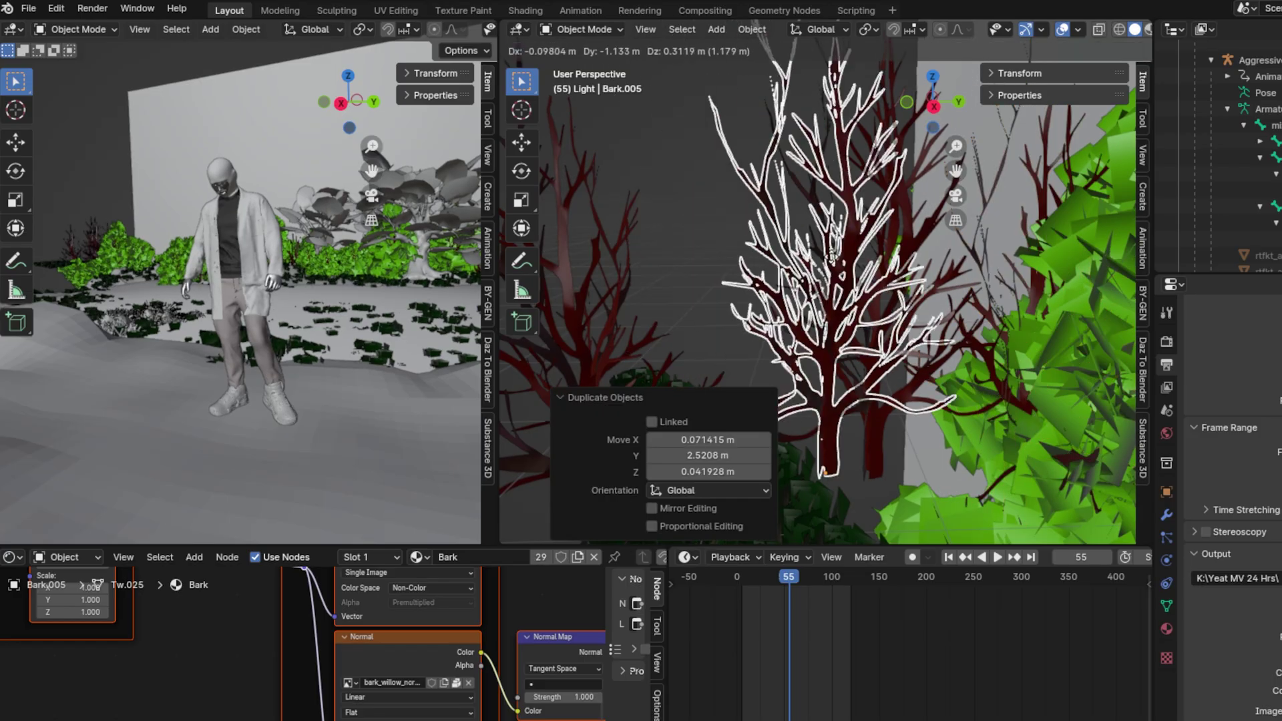
left_click(738, 281)
scroll(756, 278, "down", 6)
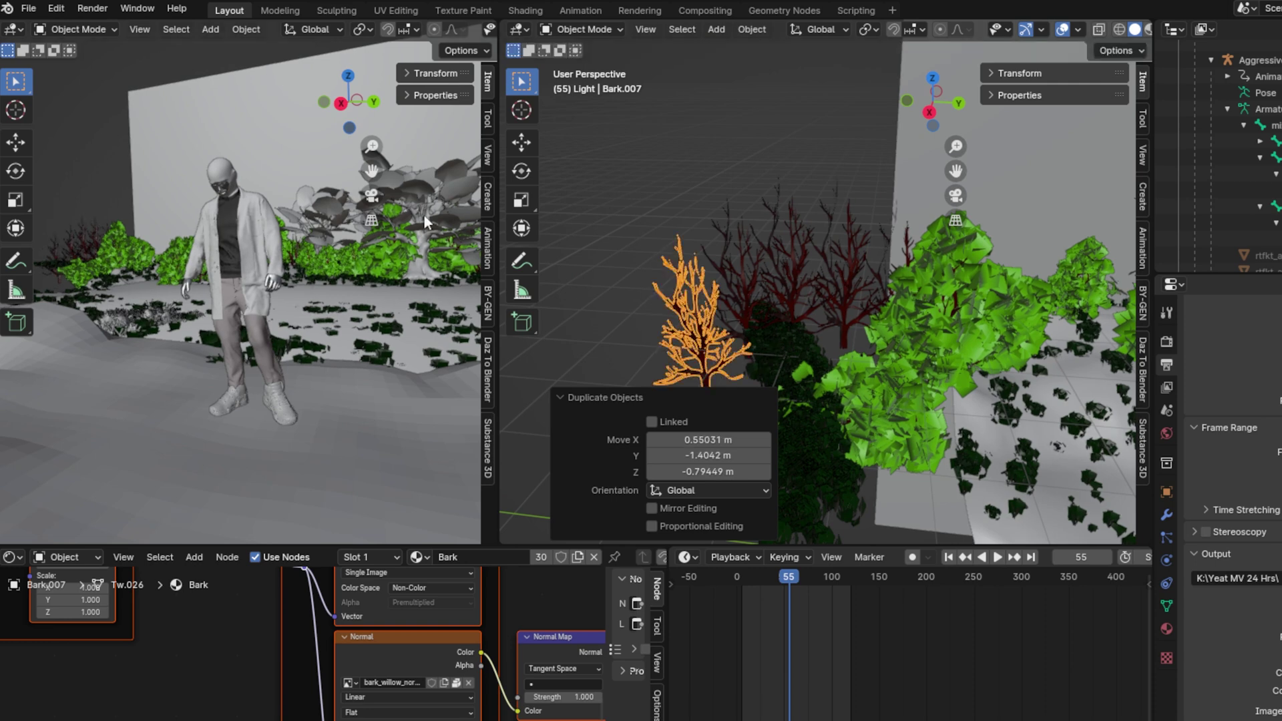
Step: Look through the scene camera in the viewport showing the character and examine how the trees frame the shot
left_click(372, 195)
scroll(235, 298, "down", 3)
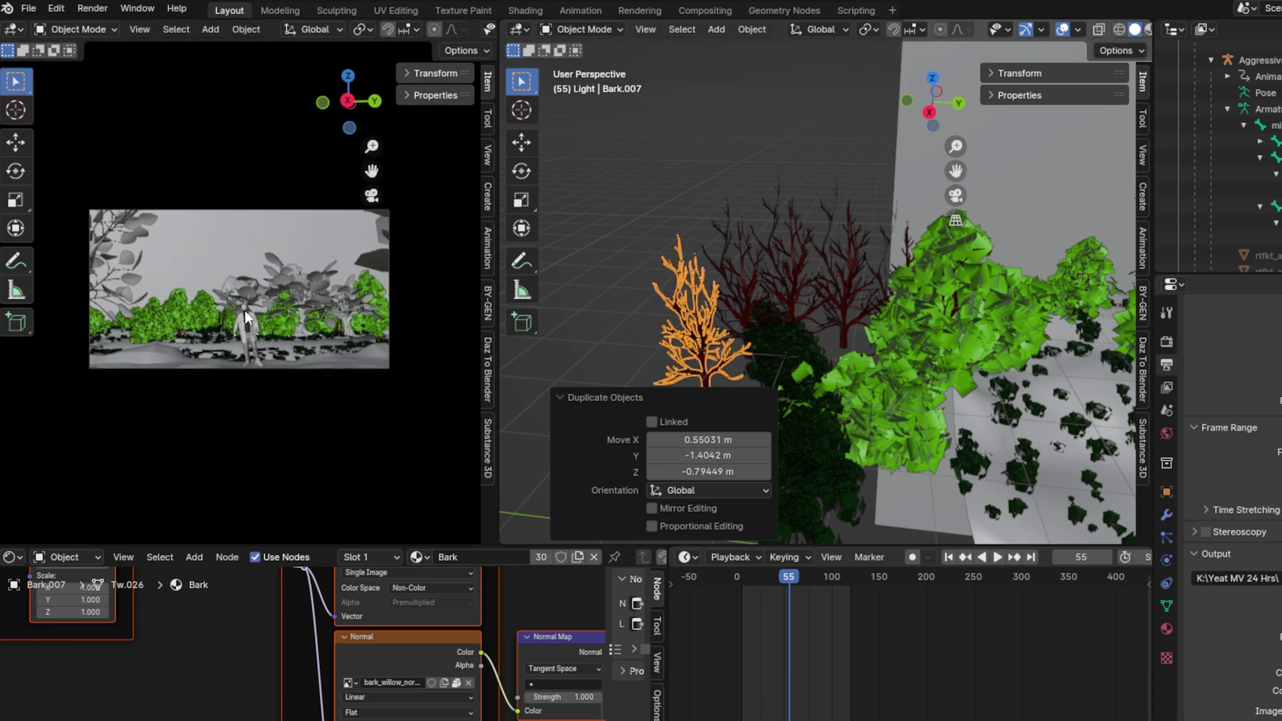
scroll(285, 334, "up", 3)
scroll(191, 302, "down", 2)
middle_click_drag(293, 370, 363, 331, "shift")
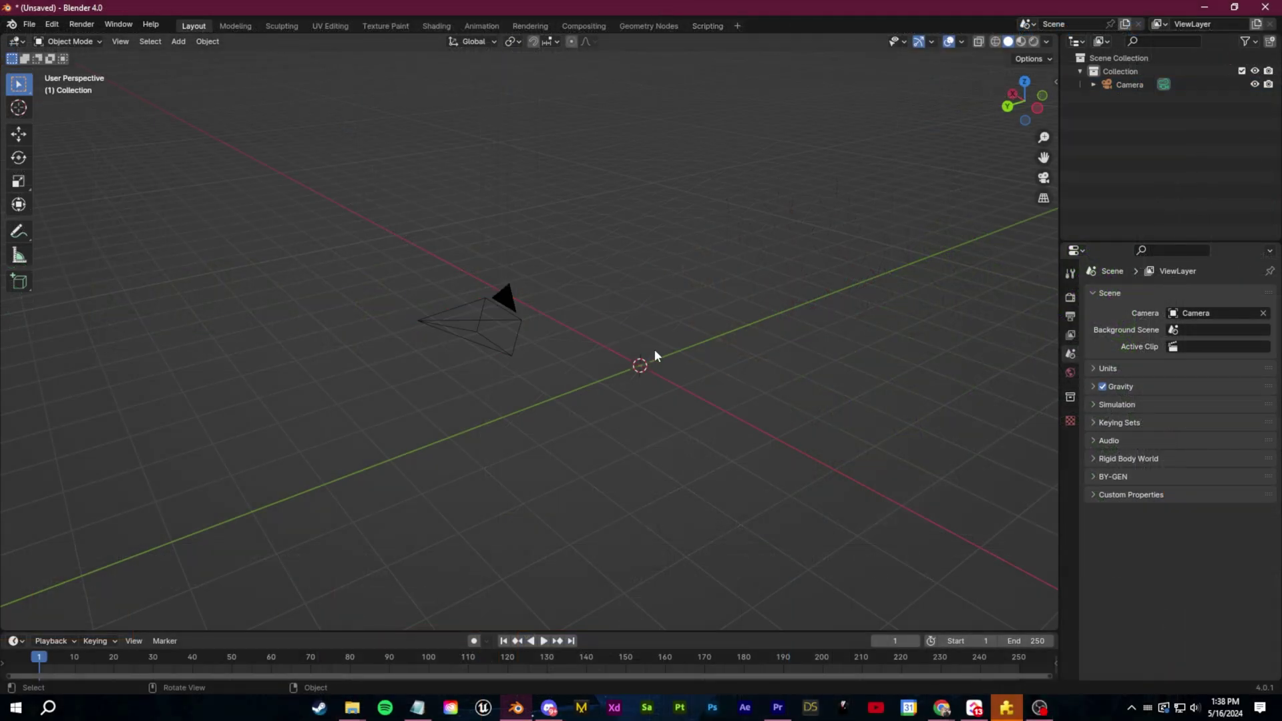
Step: Split the 3D viewport into two side-by-side viewports and show the camera view in one of them
left_click_drag(3, 35, 587, 227)
left_click(1047, 180)
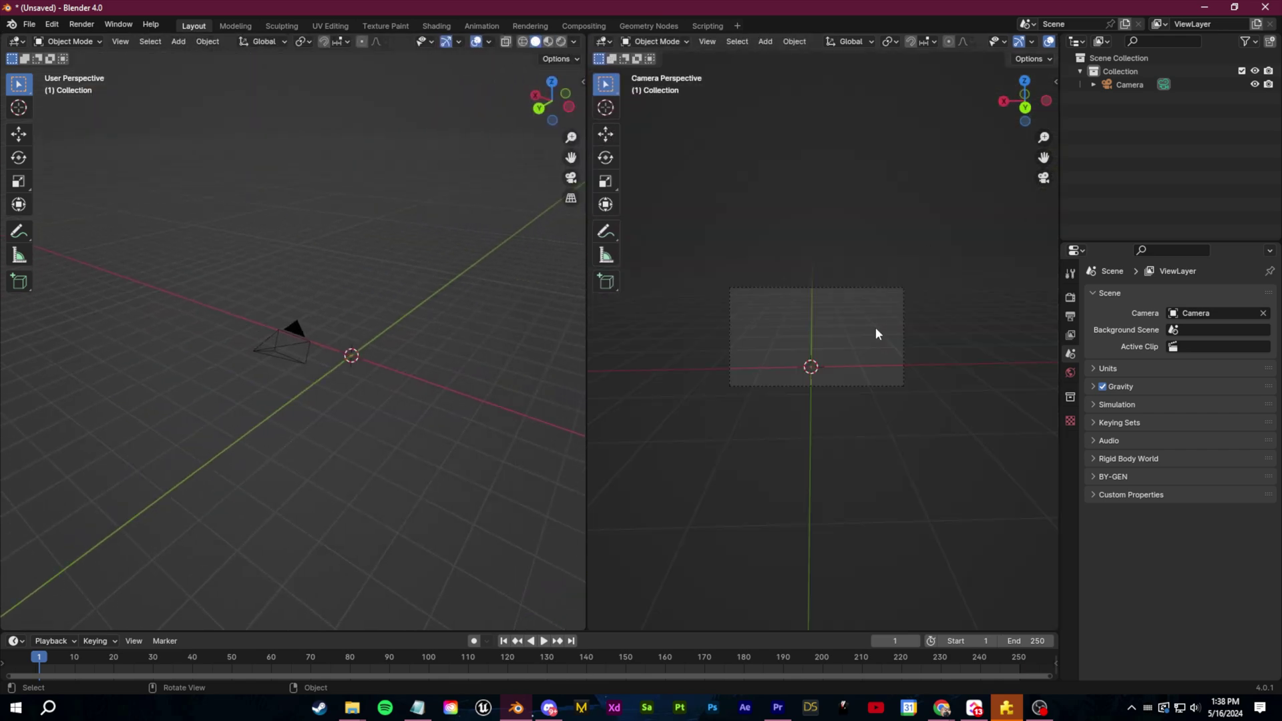
Step: Add a cube and move it beside the camera's line of sight, to about X 2.52 m, Y -0.58 m, Z 0.80 m
key("shift+a")
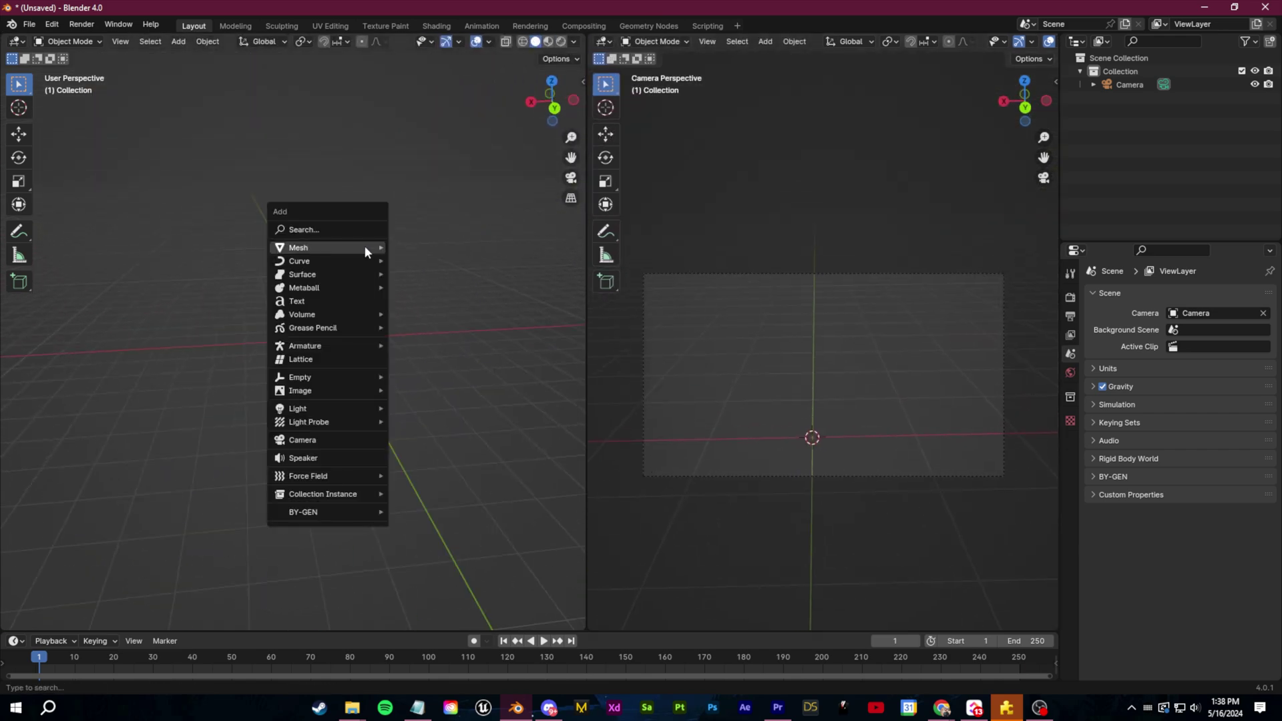
mouse_move(363, 247)
left_click(435, 263)
key("g")
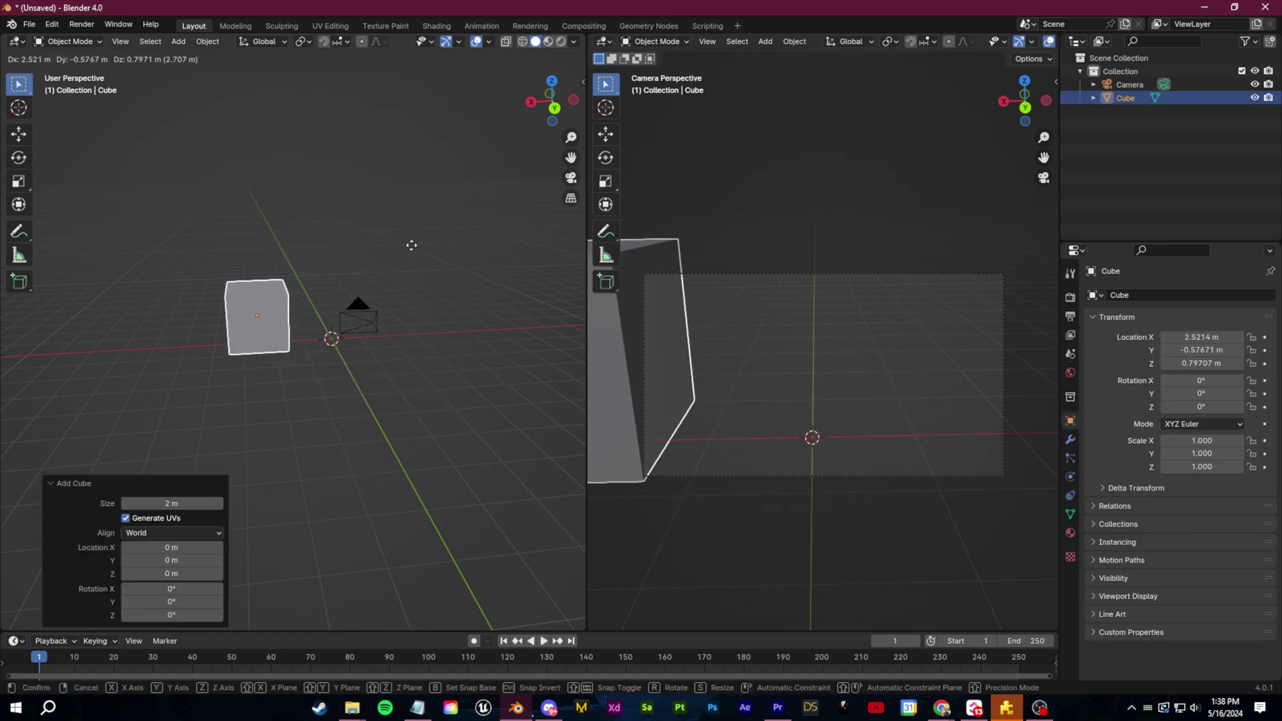
left_click(310, 306)
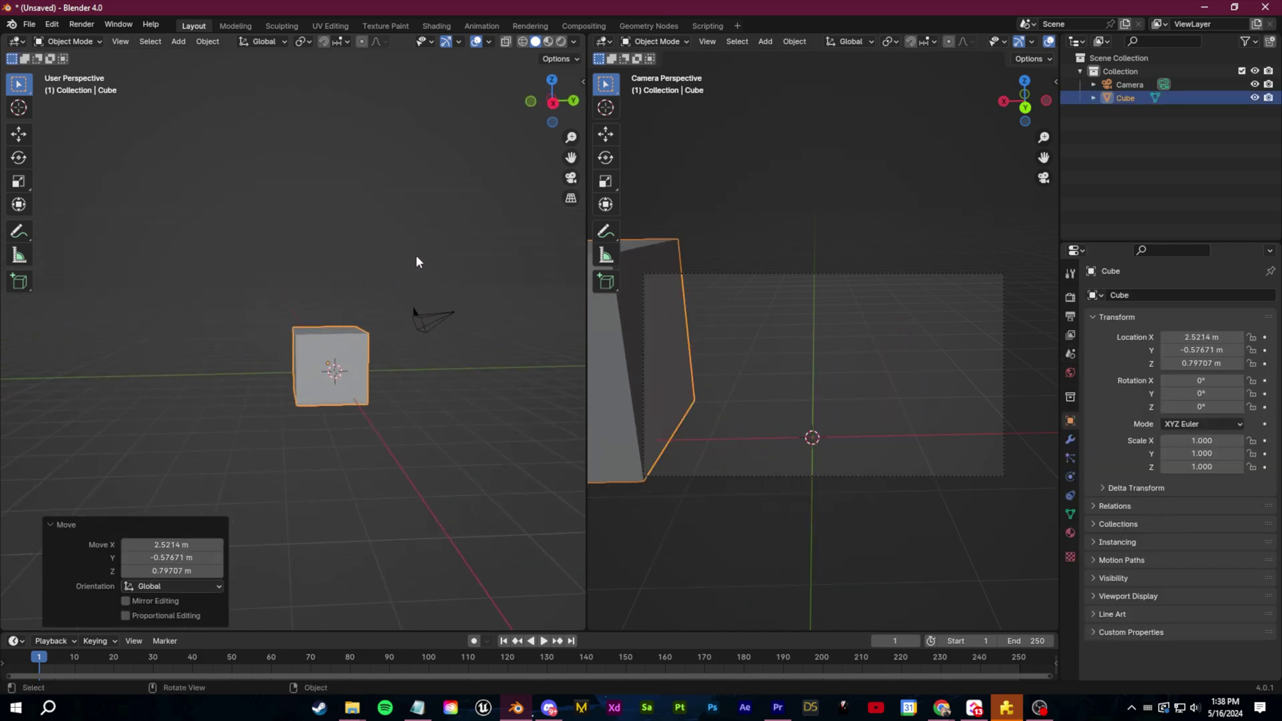
key("Escape")
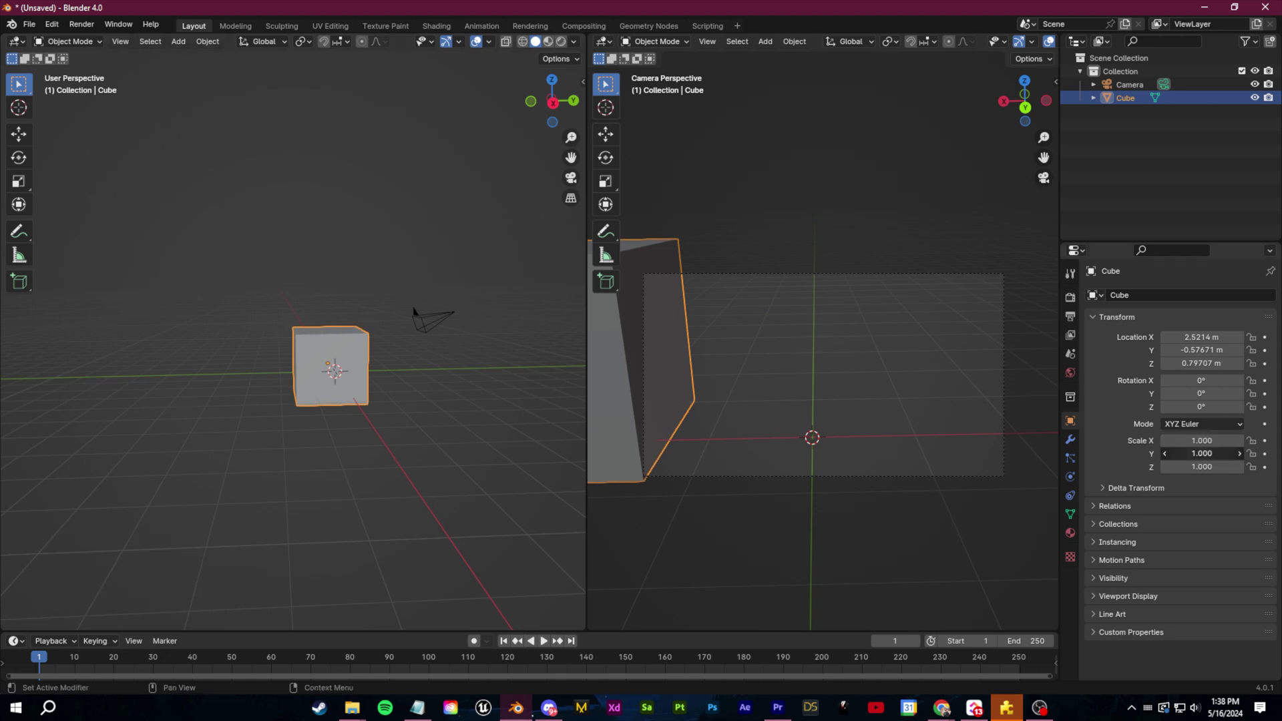
Step: Stretch the cube into a long wall with a Y scale of about 10.68 and select a side face near its end
left_click_drag(1202, 454, 1269, 454)
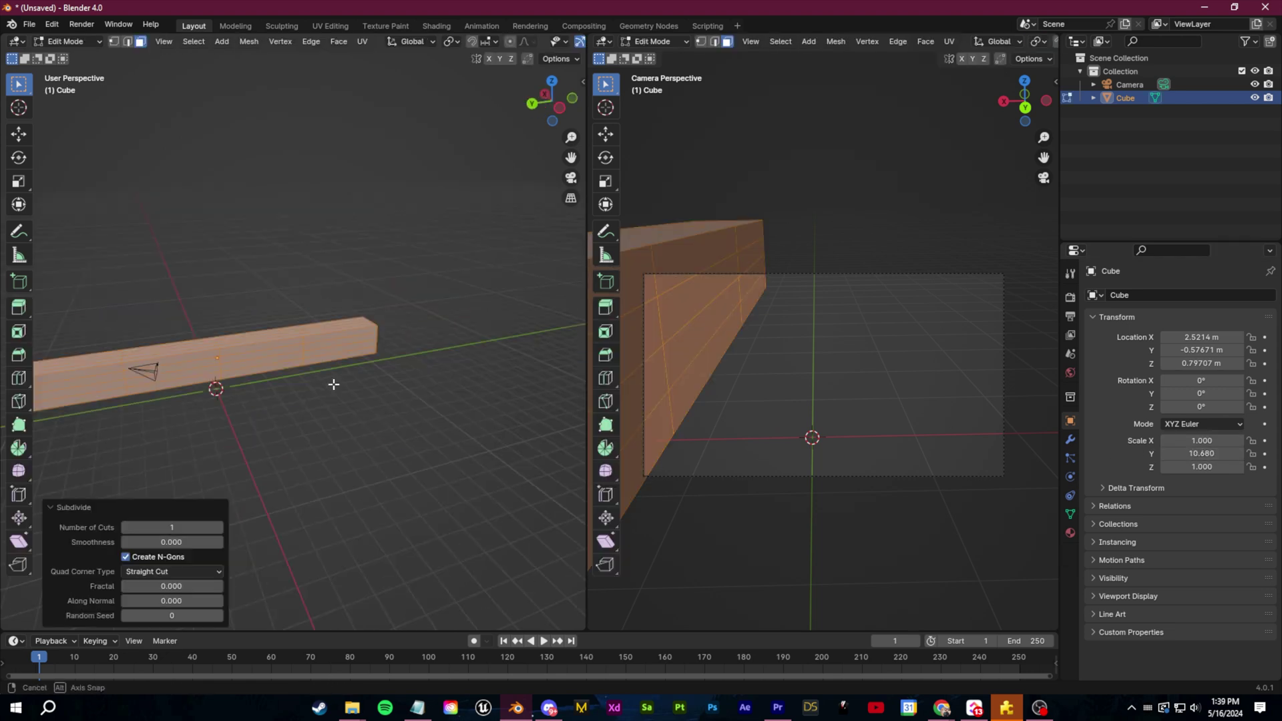
left_click(335, 354, "shift")
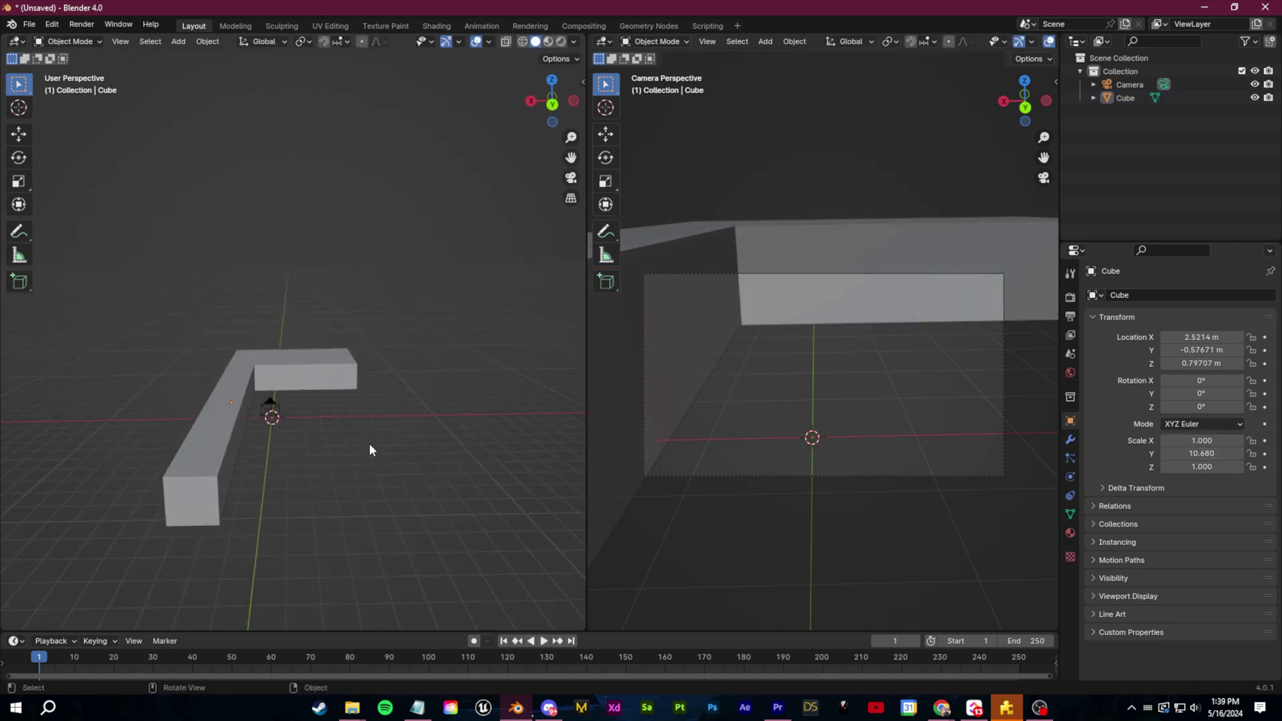
Step: Add a cylinder and move it along Y to about -4.9 m, towards the back wall
key("shift+a")
left_click(401, 451)
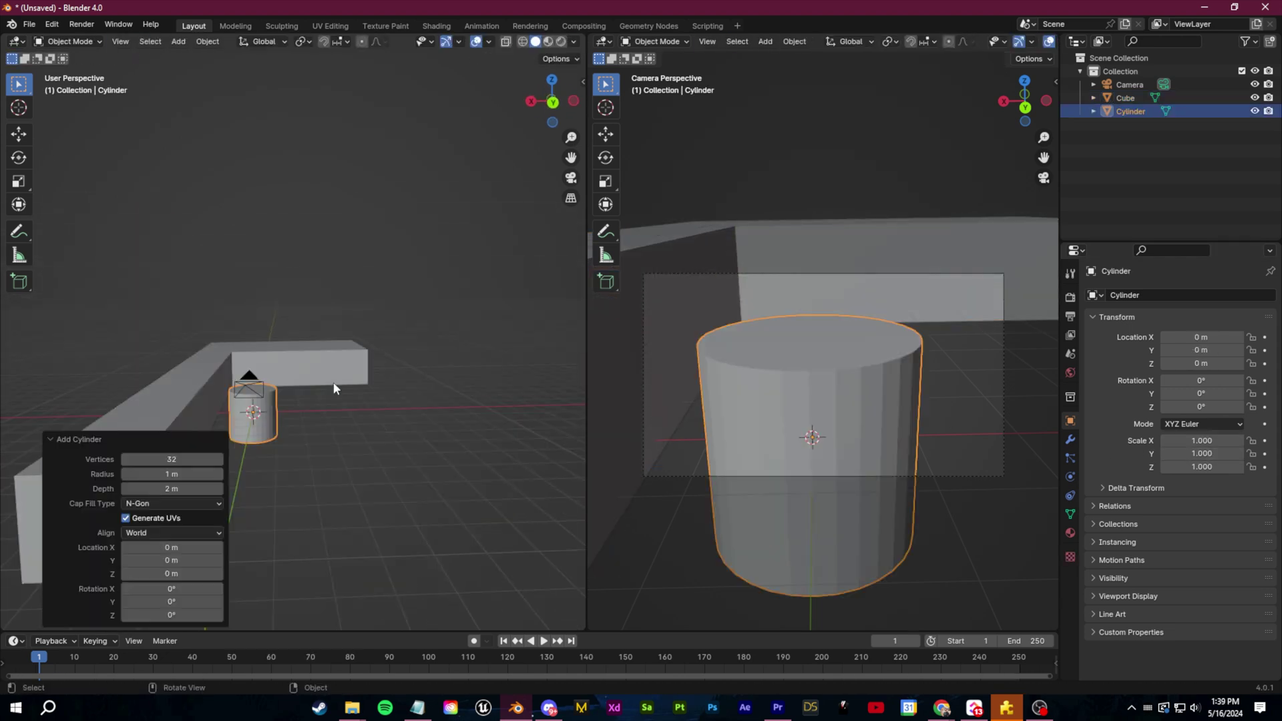
middle_click_drag(334, 382, 234, 420)
key("g")
key("x")
key("y")
left_click(460, 375)
Step: Scale the cylinder down to about 0.263 and adjust its position along Z and X near the back wall
key("s")
left_click(413, 396)
middle_click_drag(377, 471, 401, 361)
scroll(374, 341, "up", 6)
key("g")
key("z")
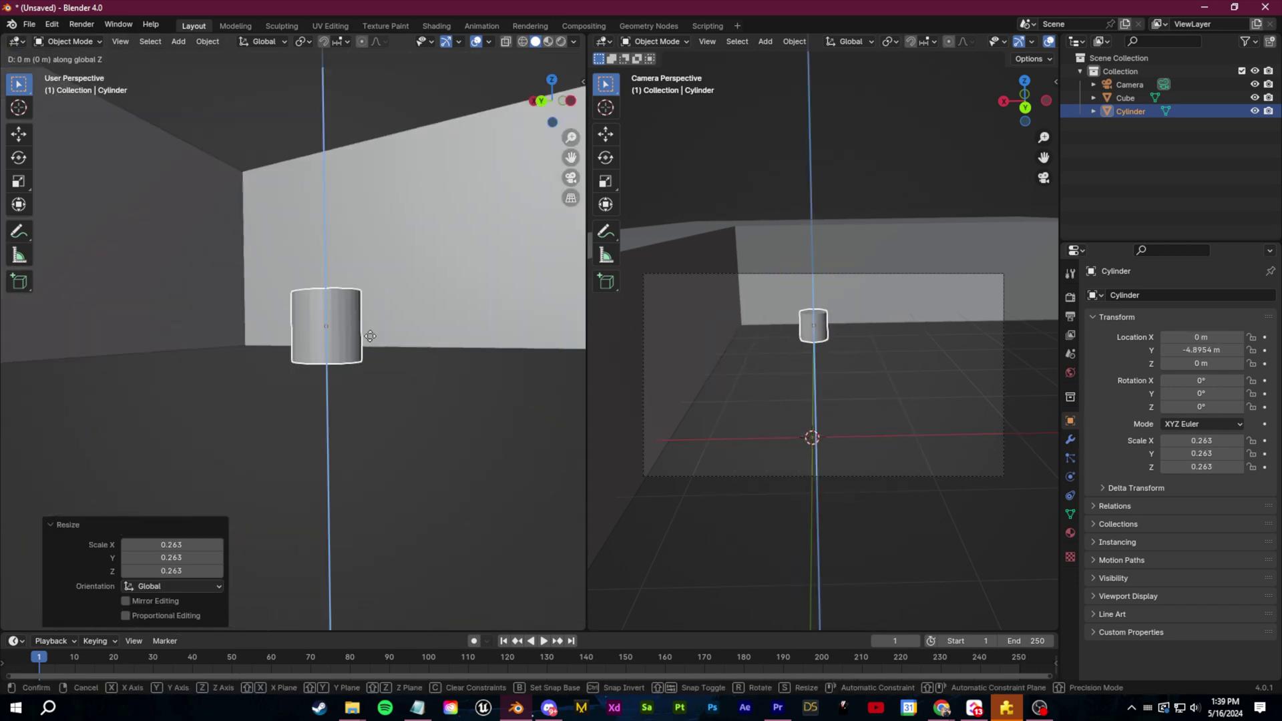
left_click(348, 316)
middle_click_drag(349, 317, 396, 333)
key("g")
key("x")
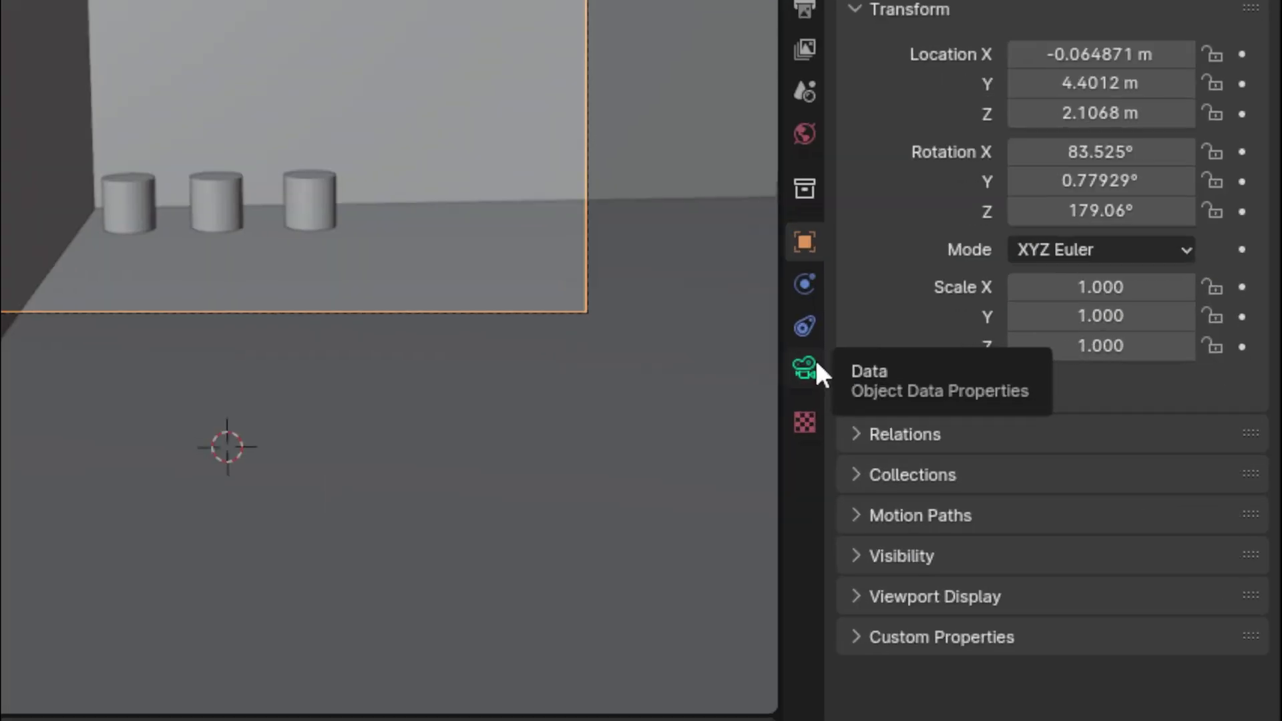
Step: Set the camera's viewport display Passepartout to 1.000 so the area outside the frame is fully black
left_click(1071, 476)
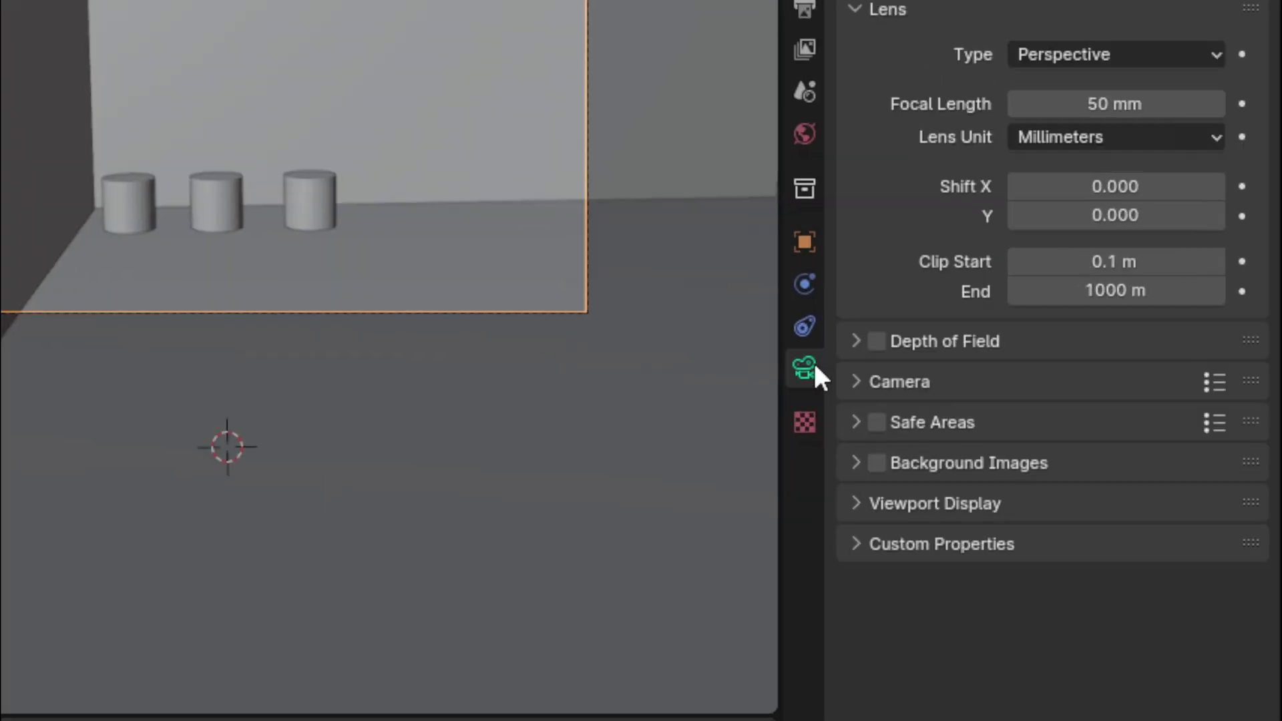
left_click(856, 649)
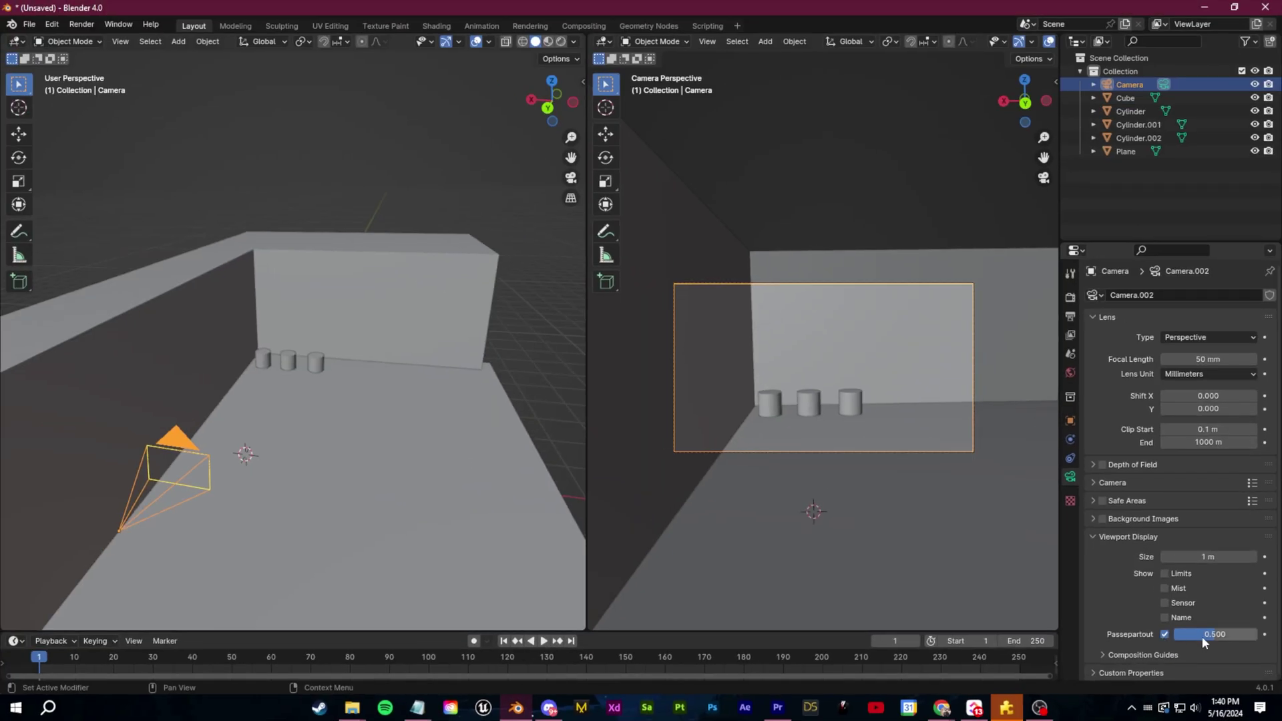
left_click_drag(1101, 565, 1194, 565)
mouse_move(1255, 635)
left_mouse_down()
mouse_move(1175, 635)
mouse_move(1257, 635)
left_mouse_up()
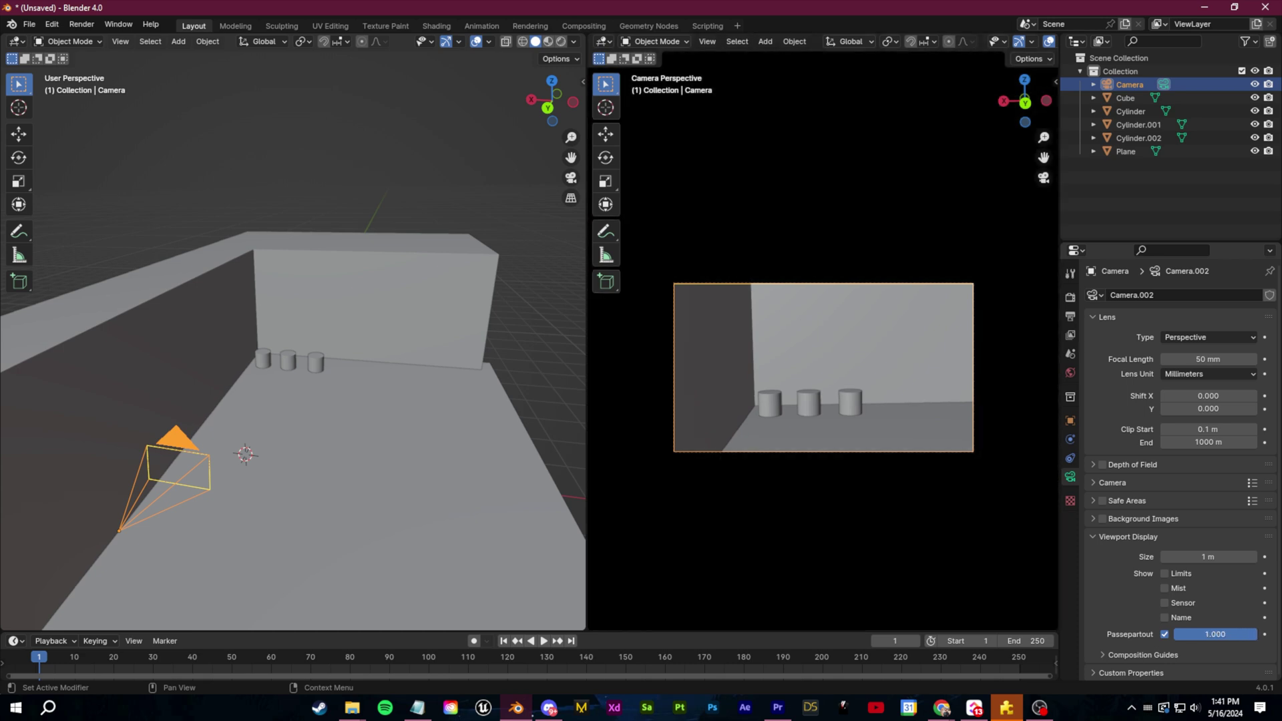
Step: Select the L-shaped wall and enter Edit Mode on it
middle_click_drag(562, 335, 482, 354)
scroll(858, 402, "up", 5)
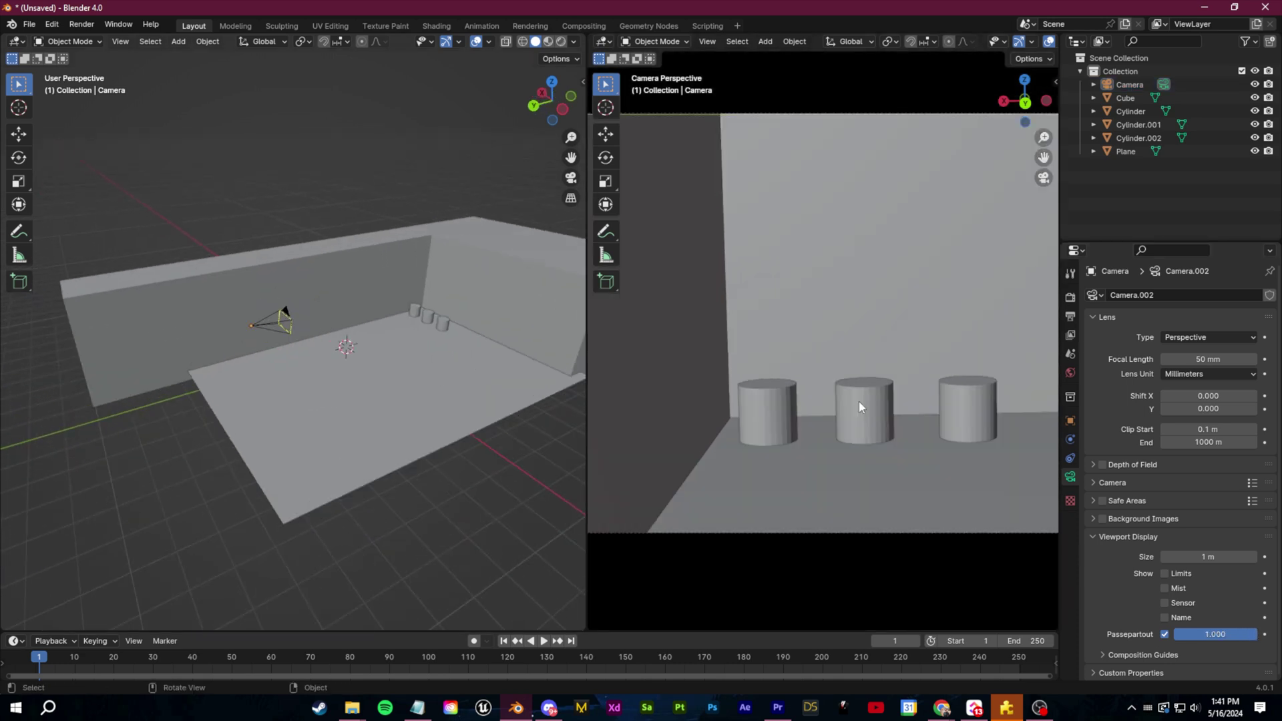
scroll(859, 402, "down", 4)
left_click(383, 266)
key("Tab")
scroll(384, 267, "up", 2)
middle_click_drag(384, 370, 355, 359)
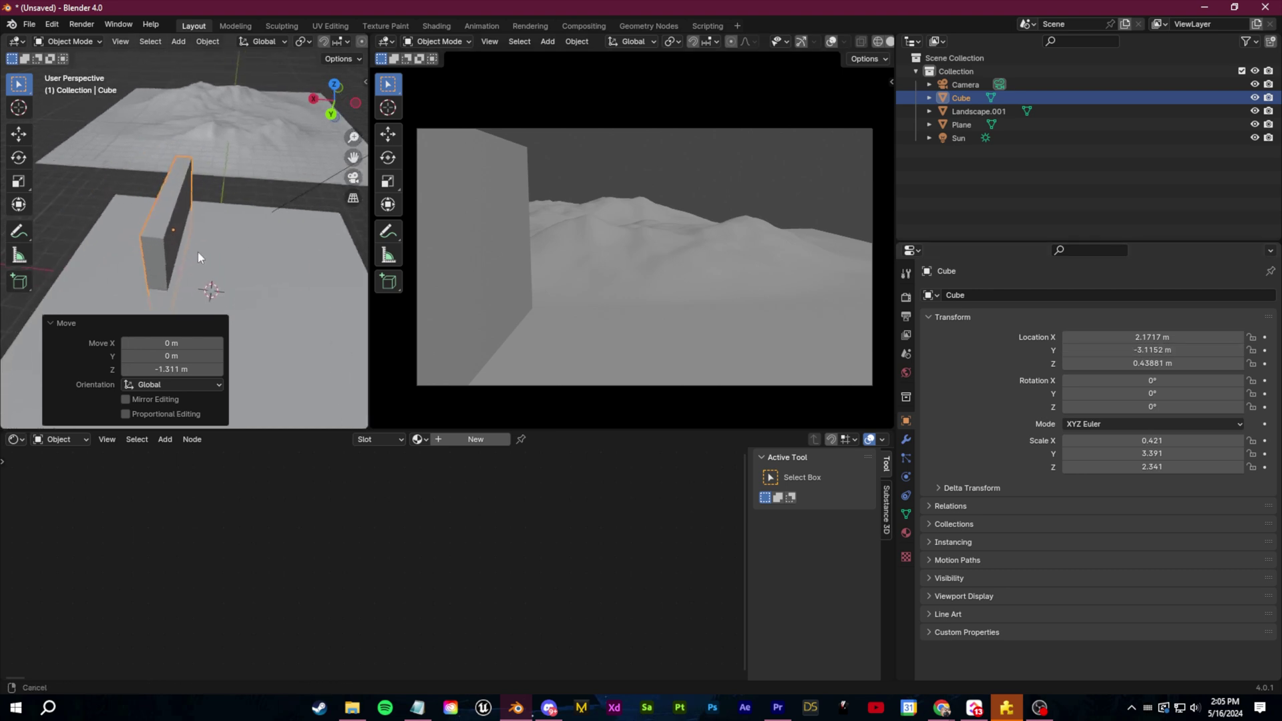
Step: Deselect the wall block and choose the editor type for the node editor area
left_click(139, 182)
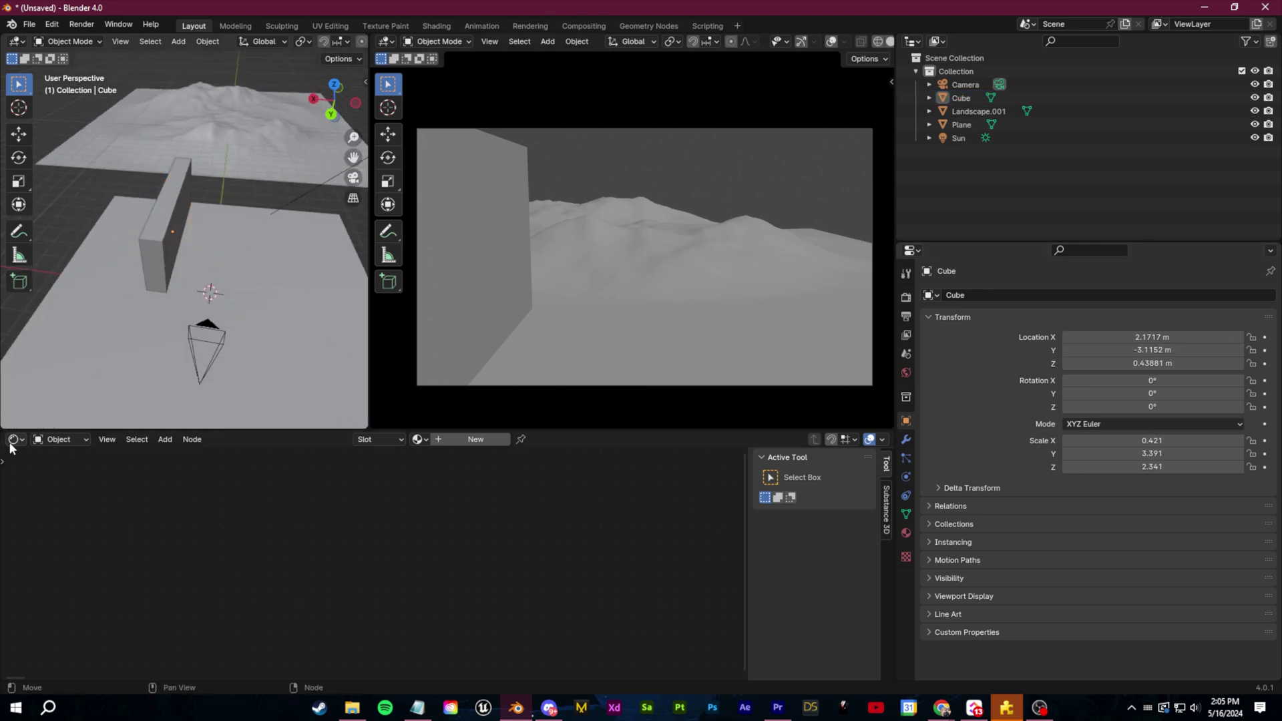
left_click(221, 495)
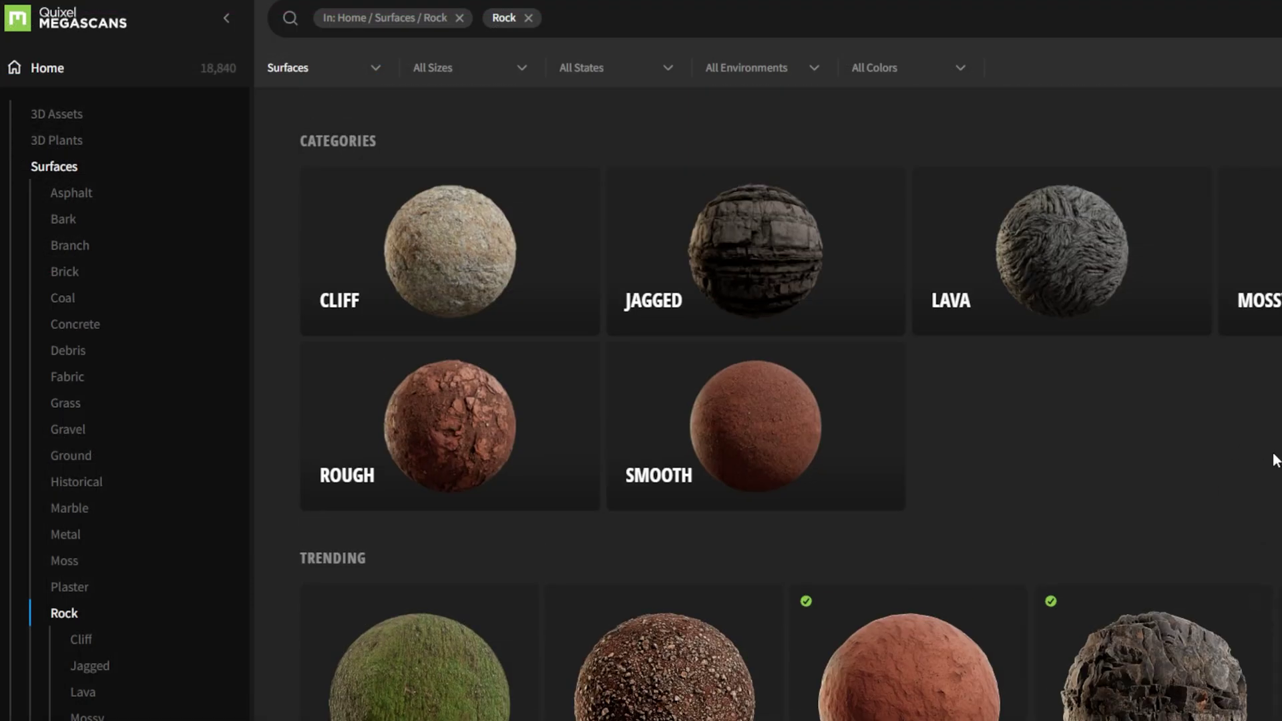
Step: Browse the Rock surfaces in the Quixel Megascans library for a terrain material
scroll(788, 400, "down", 10)
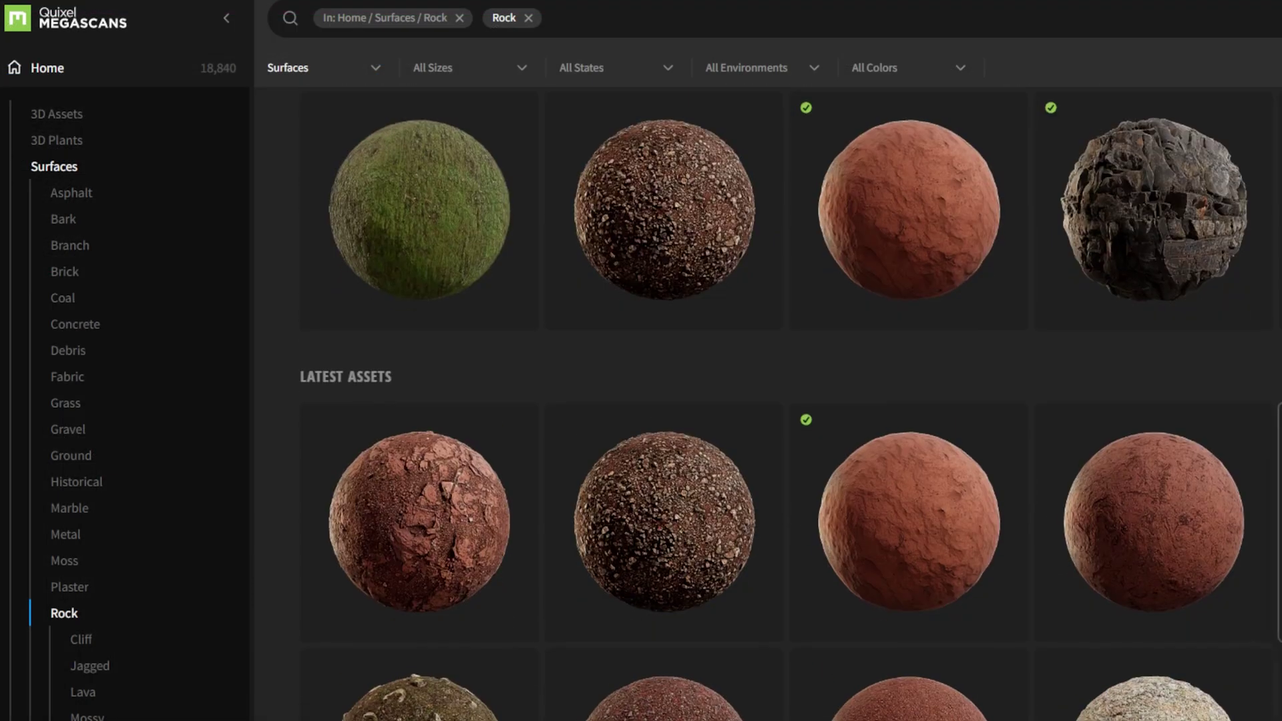
scroll(788, 401, "down", 10)
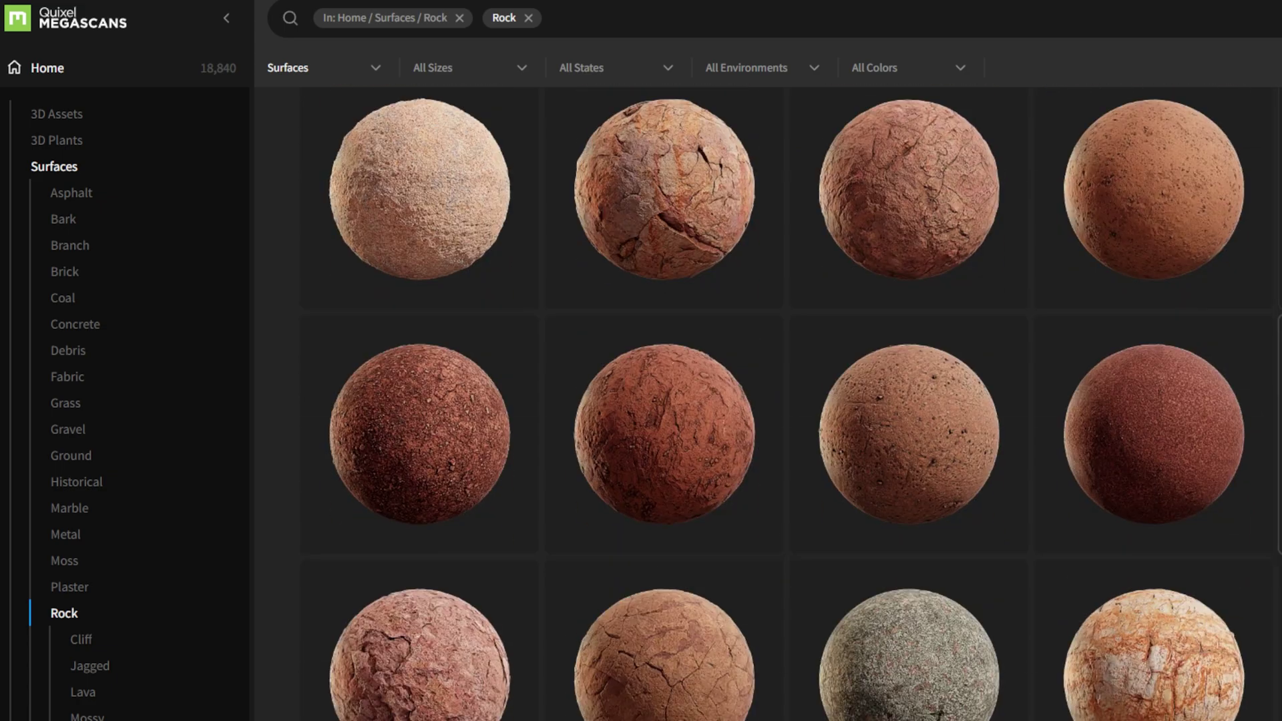
scroll(788, 401, "down", 8)
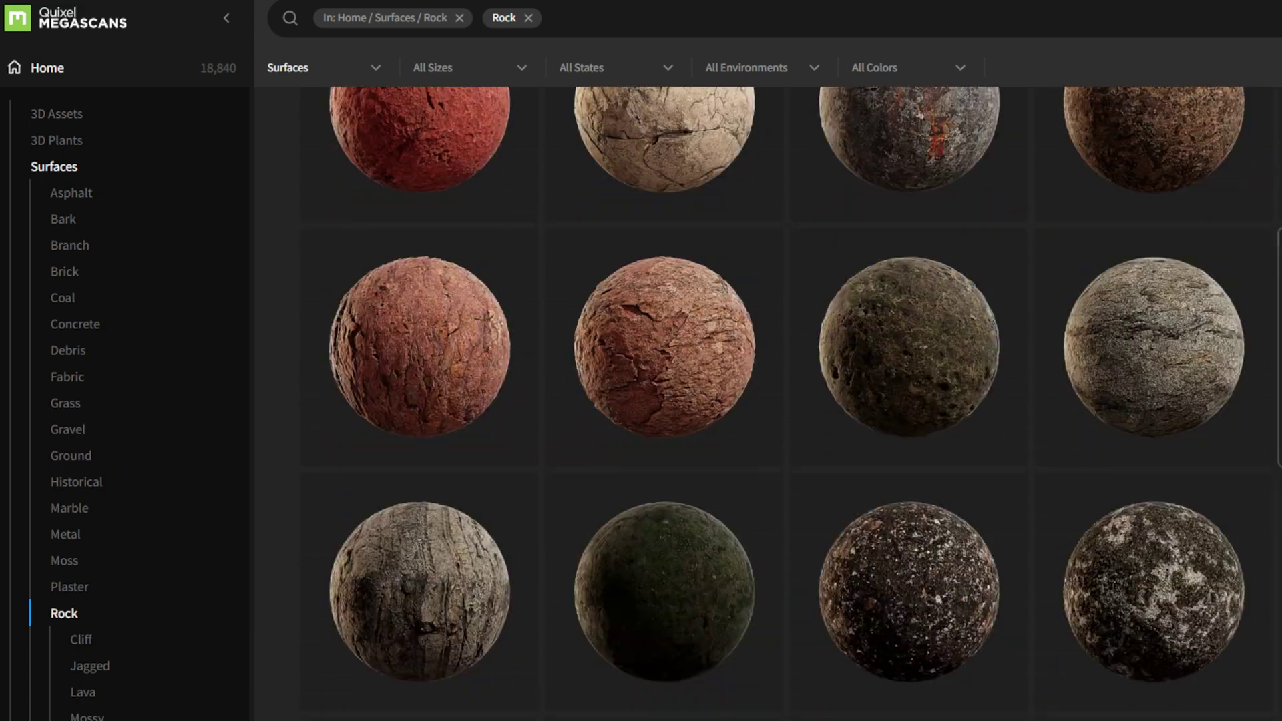
Step: Search the add-ons in Blender's Preferences for Node Wrangler
left_click(117, 55)
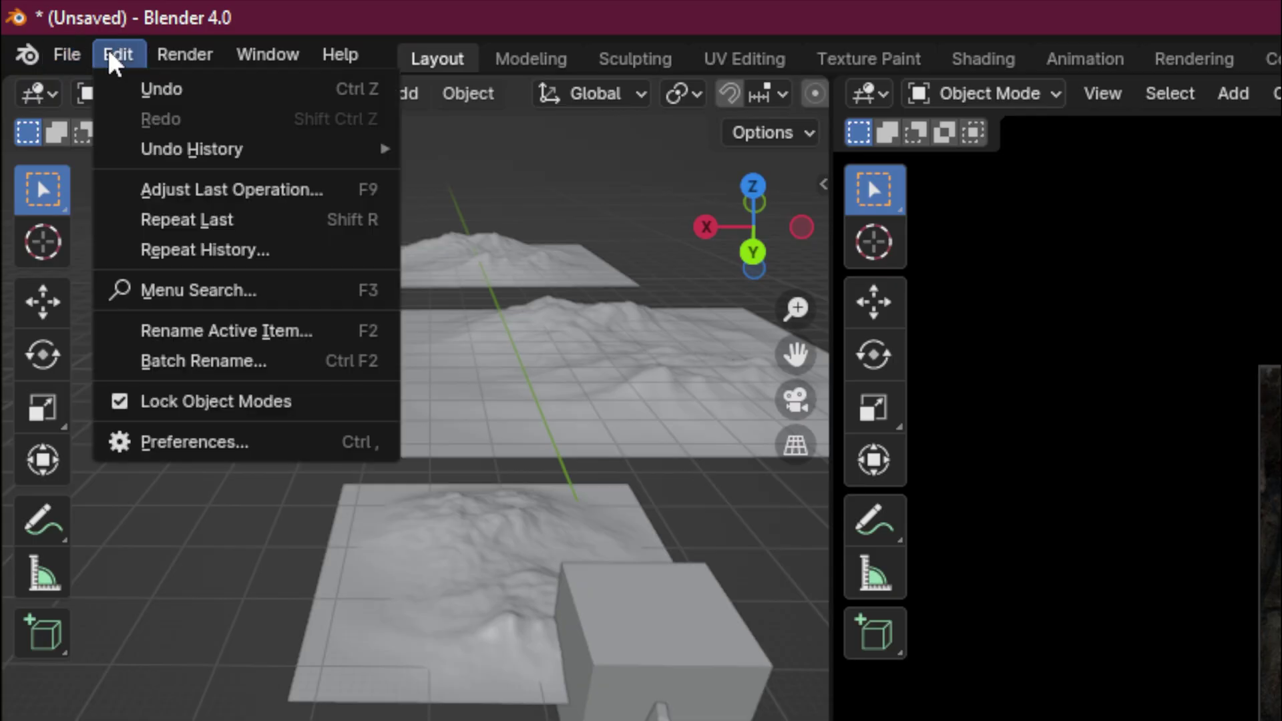
left_click(200, 442)
left_click(962, 121)
left_click(924, 123)
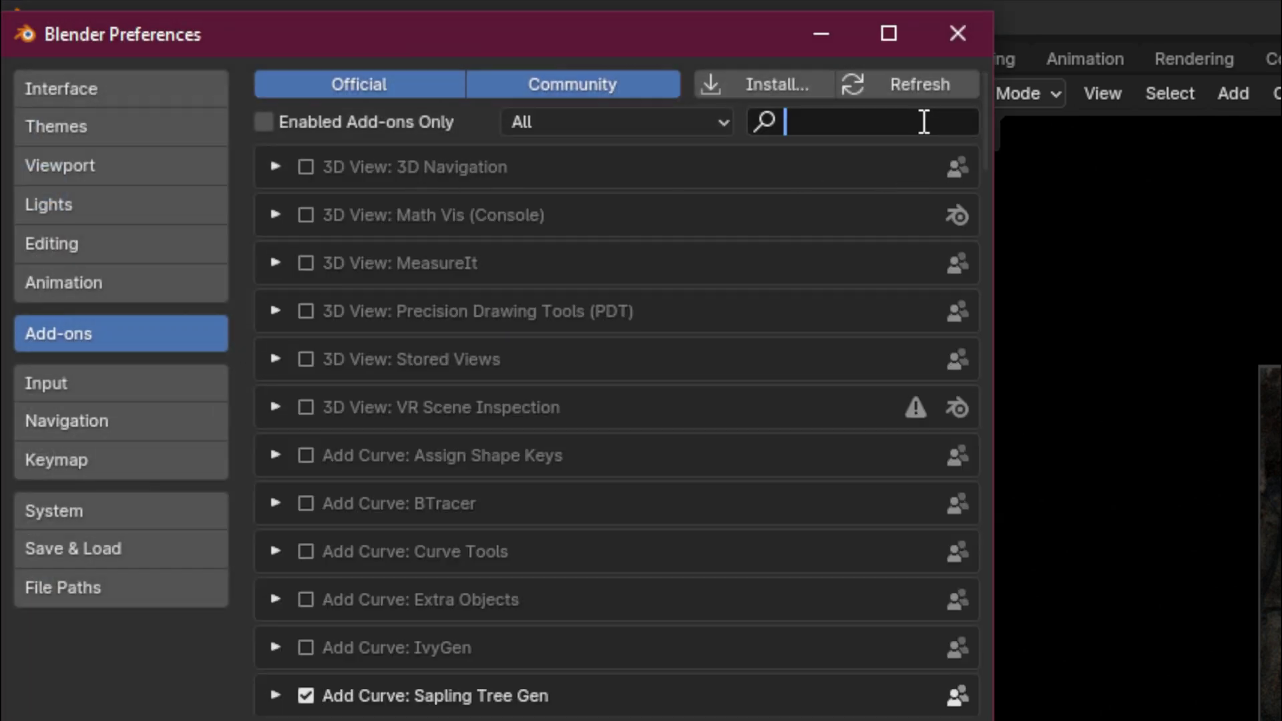
type("node wran")
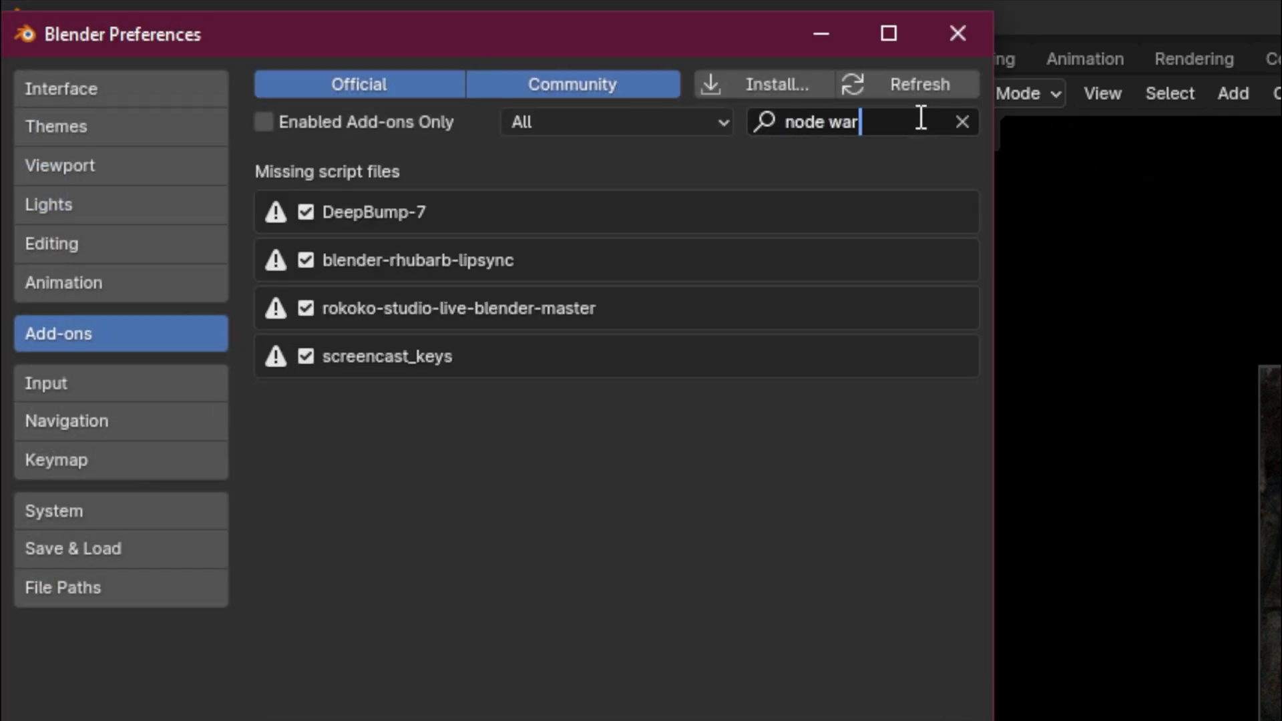
type("geler")
key("BackSpace")
key("BackSpace")
key("BackSpace")
key("BackSpace")
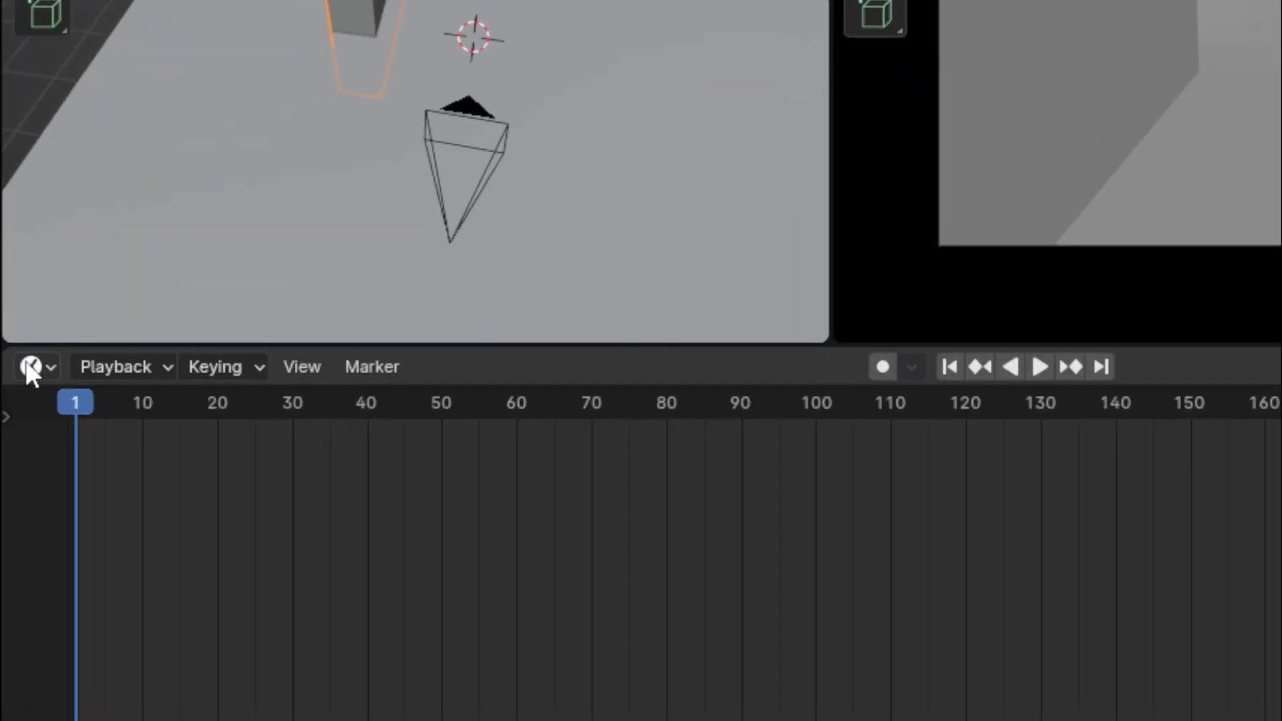
Step: In the Shader Editor, run Principled Texture Setup on the wall block's material with the xccibbi_8K Albedo, AO, Displacement, Normal and Roughness maps
left_click(21, 446)
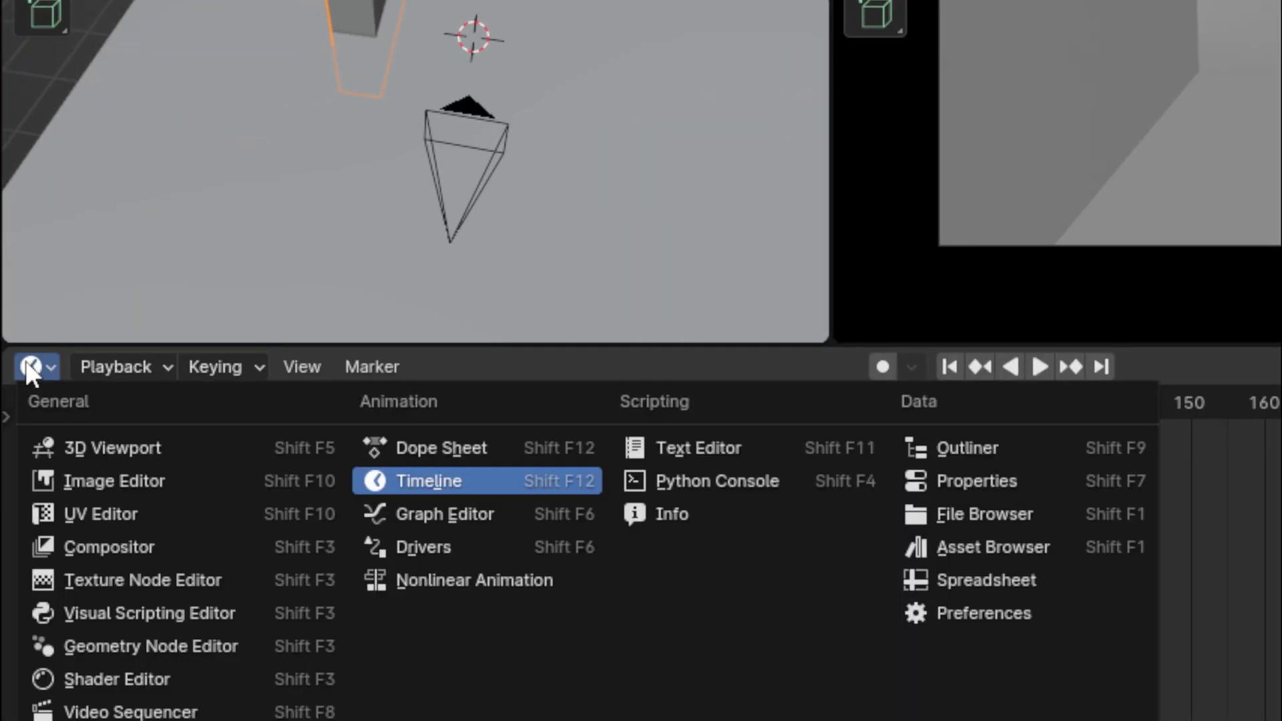
left_click(170, 679)
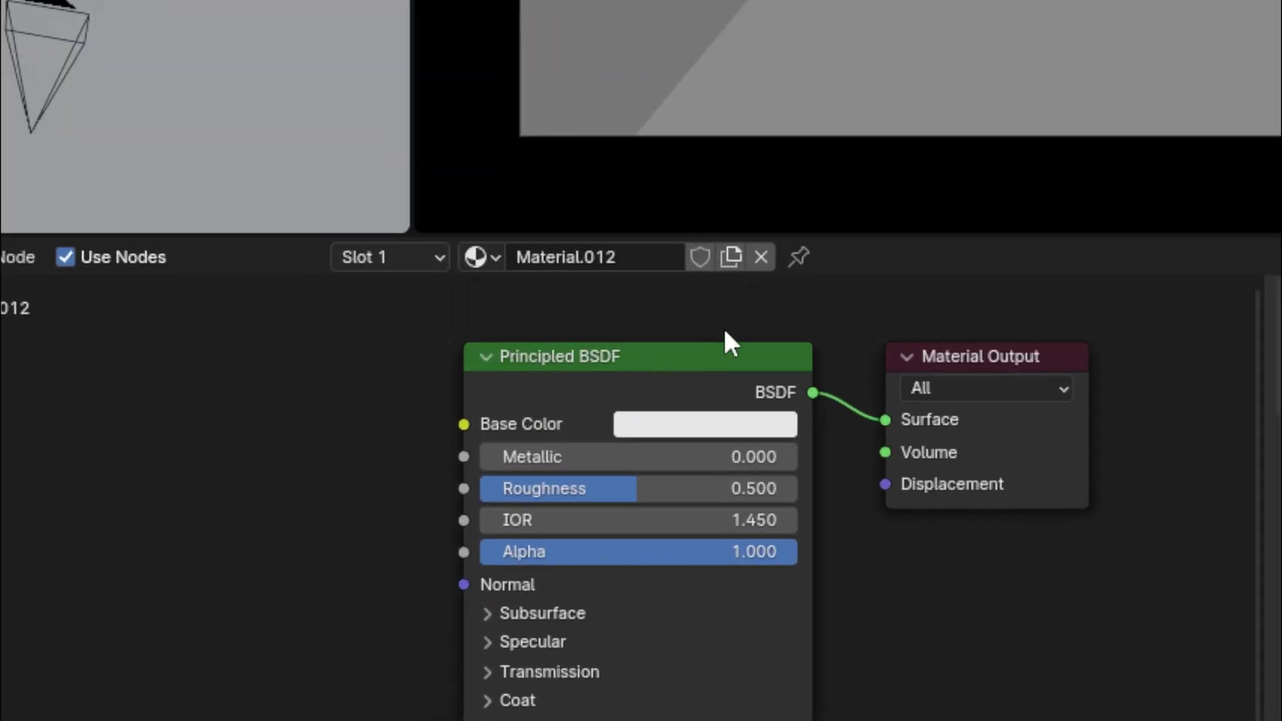
left_click(674, 379)
key("ctrl+shift+t")
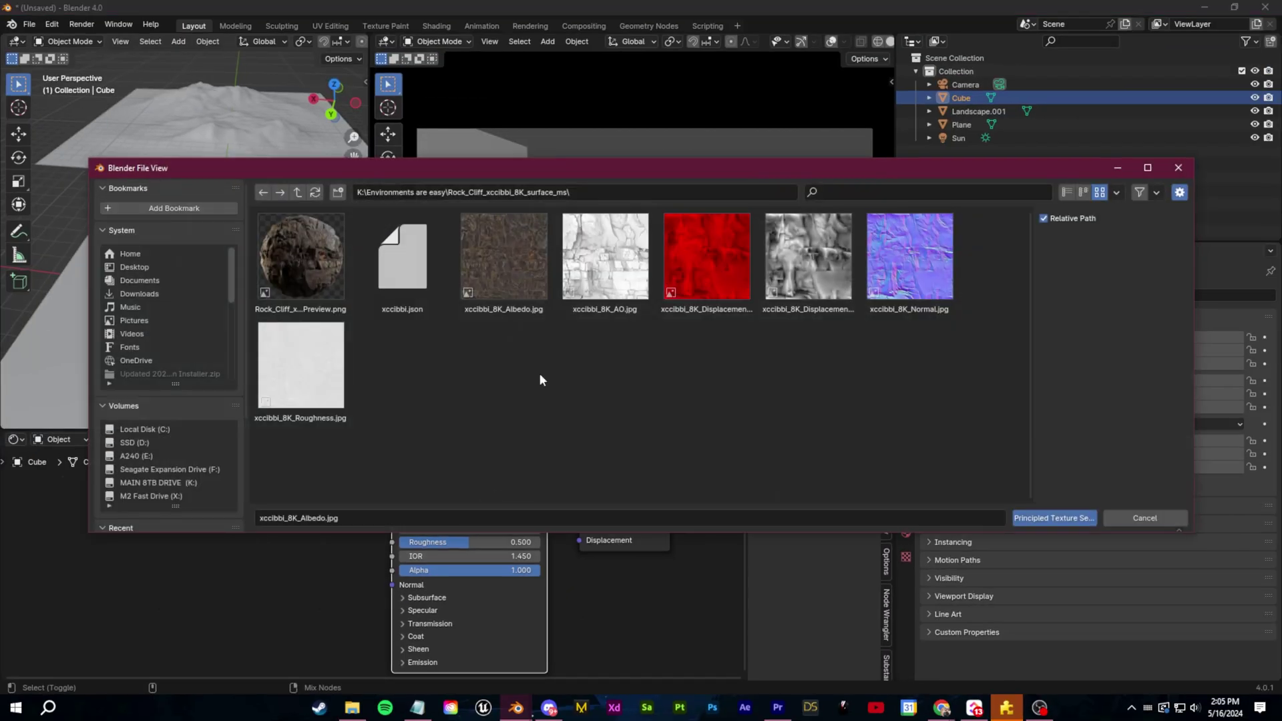
left_click(510, 267)
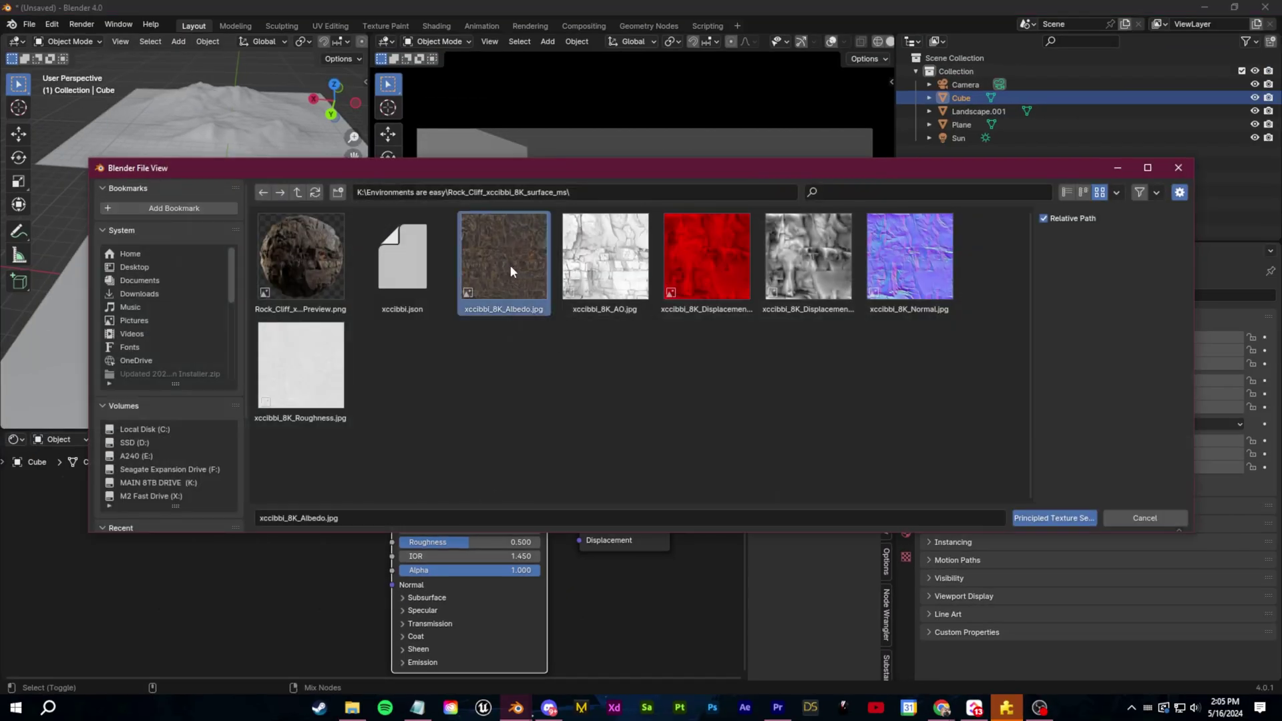
left_click(314, 376, "shift")
key("Return")
Step: Widen the rendered viewport and reframe it on the rock-textured wall block
left_click_drag(896, 221, 1044, 225)
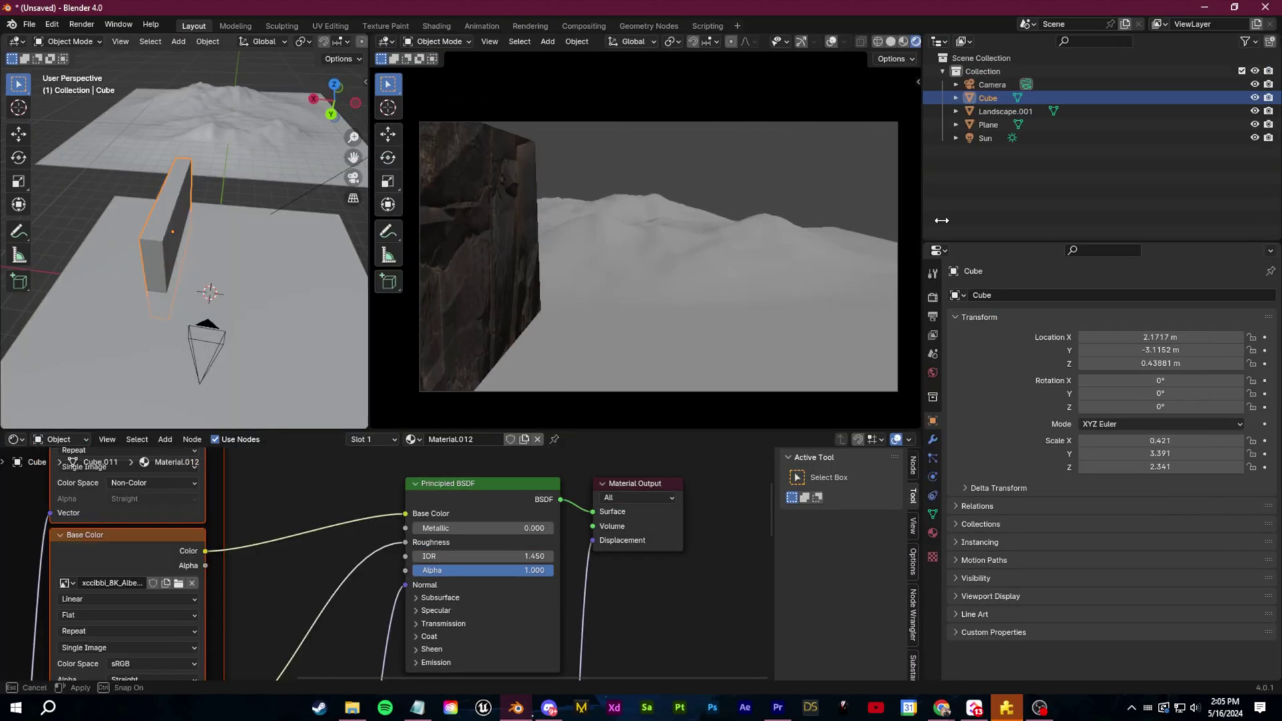
scroll(529, 304, "up", 2)
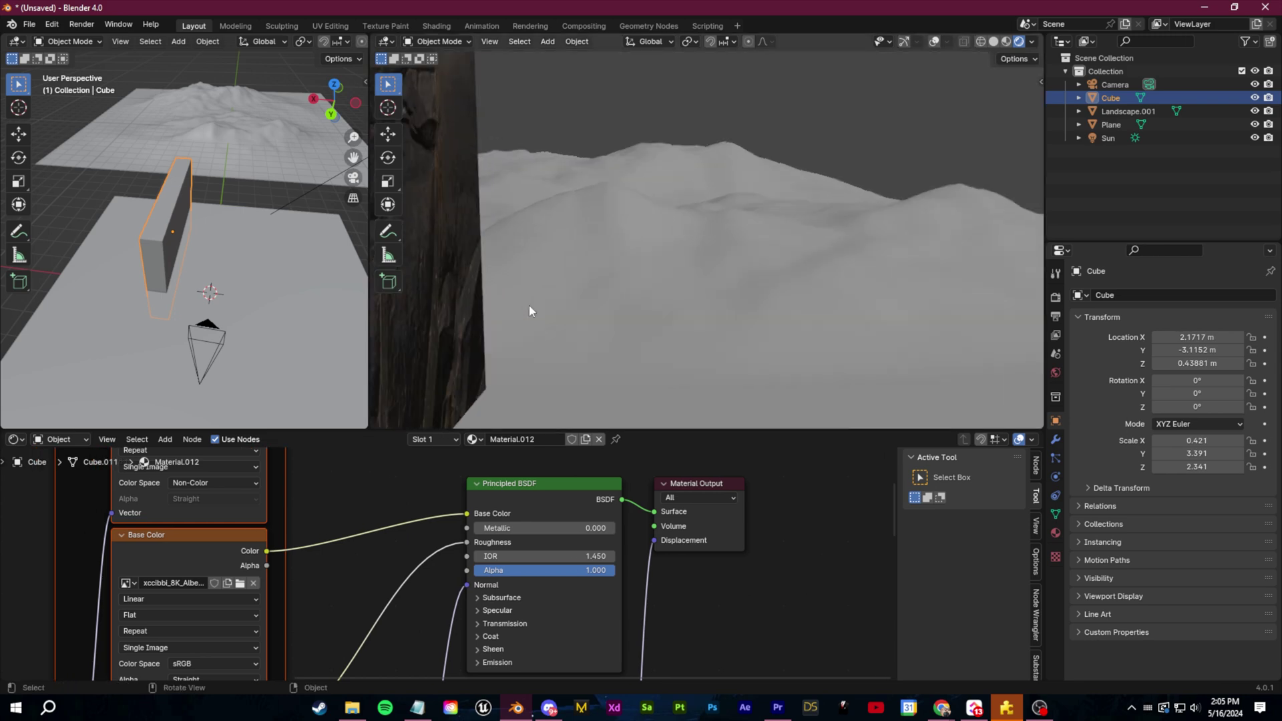
scroll(530, 299, "down", 1)
middle_click_drag(530, 298, 734, 255, "shift")
scroll(748, 564, "down", 4)
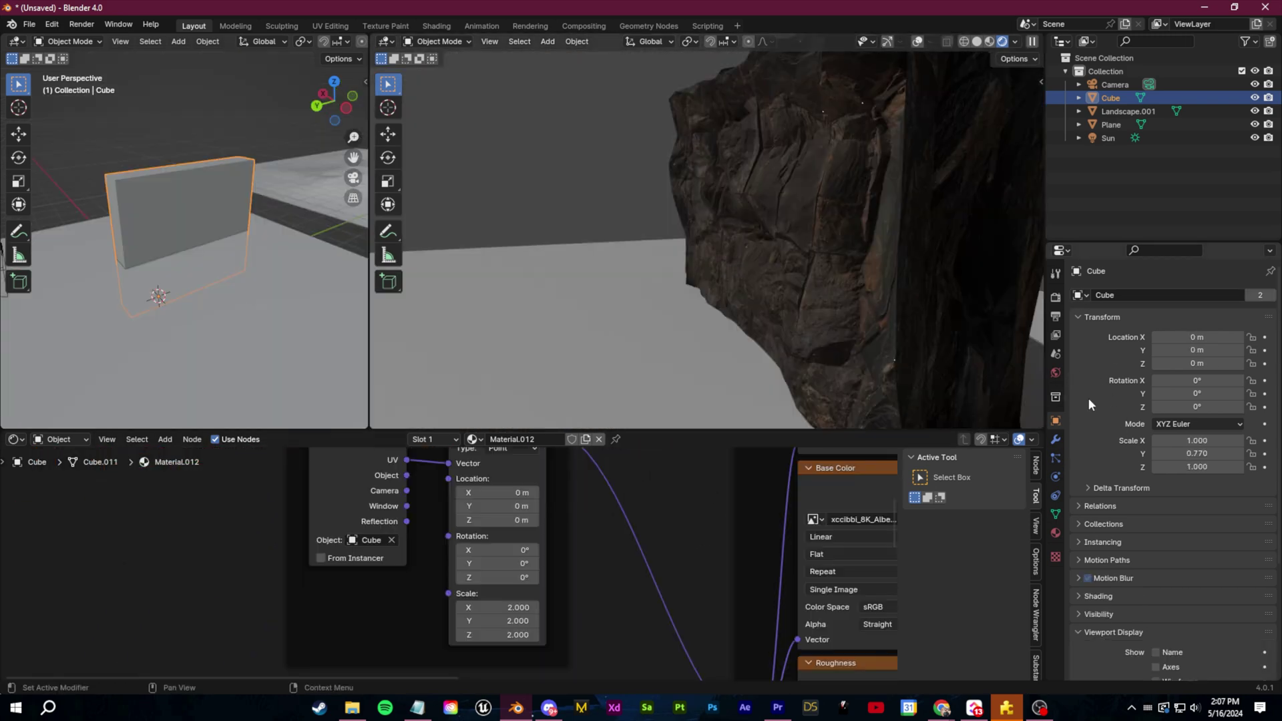
Step: Add a Subdivision Surface modifier to the wall block and set its viewport level to 2
left_click(1055, 439)
left_click(1160, 297)
type("sub")
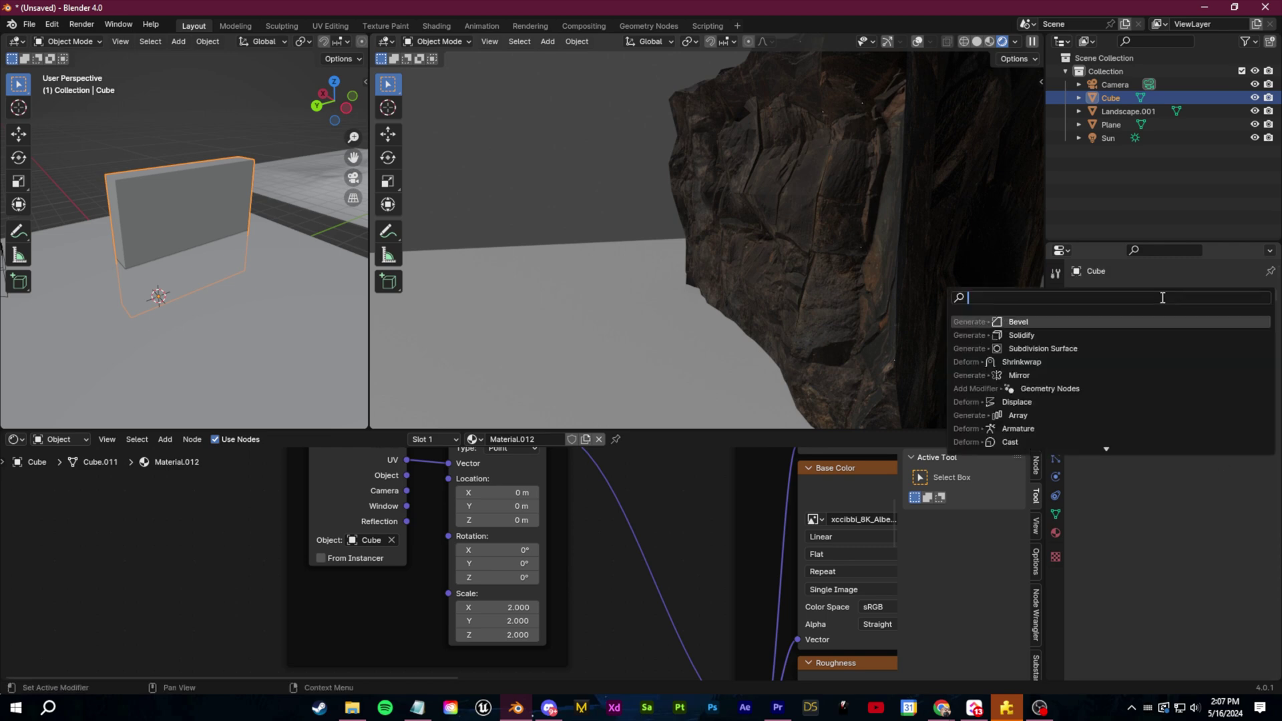
type("d")
key("Return")
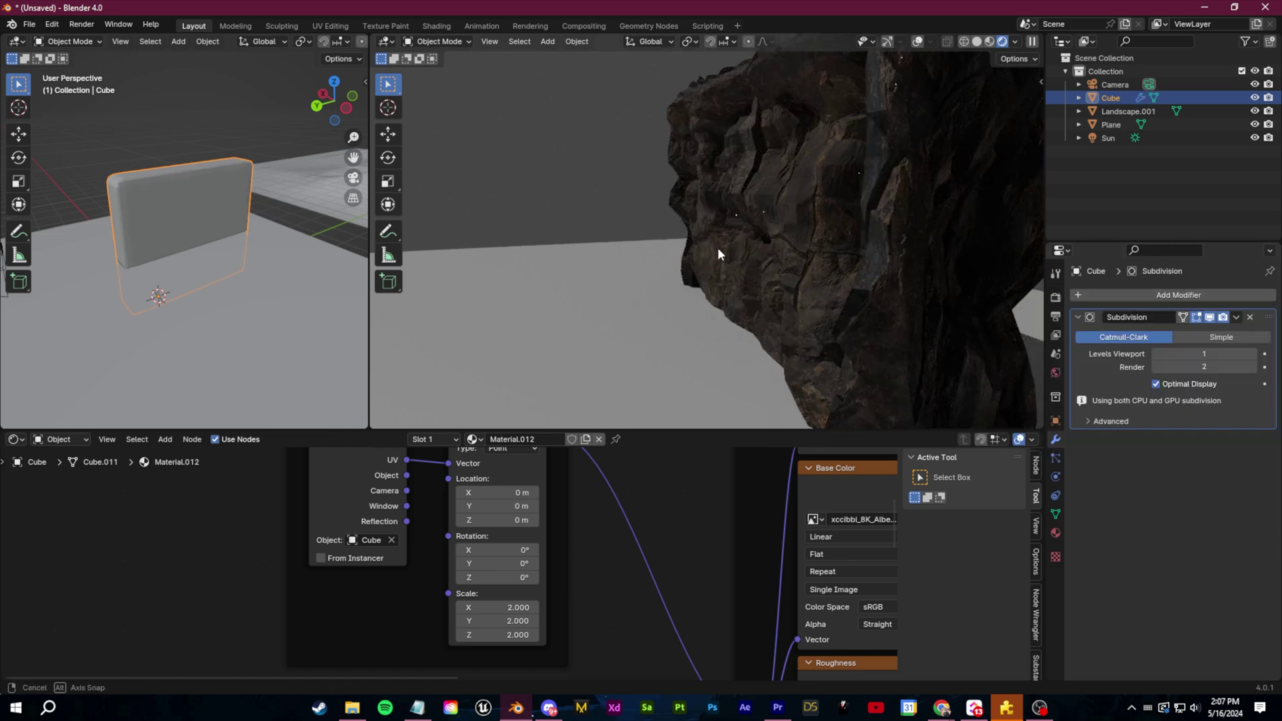
middle_click_drag(718, 248, 762, 251)
left_click(1253, 355)
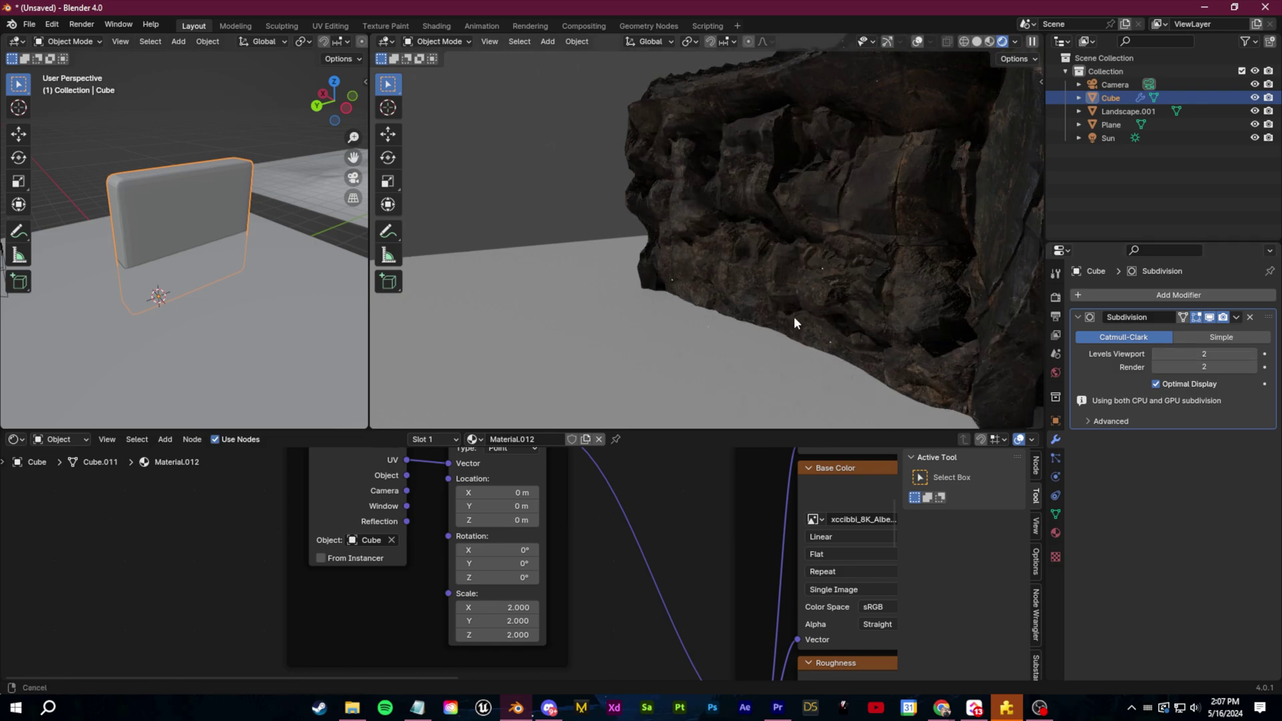
middle_click_drag(794, 323, 957, 314)
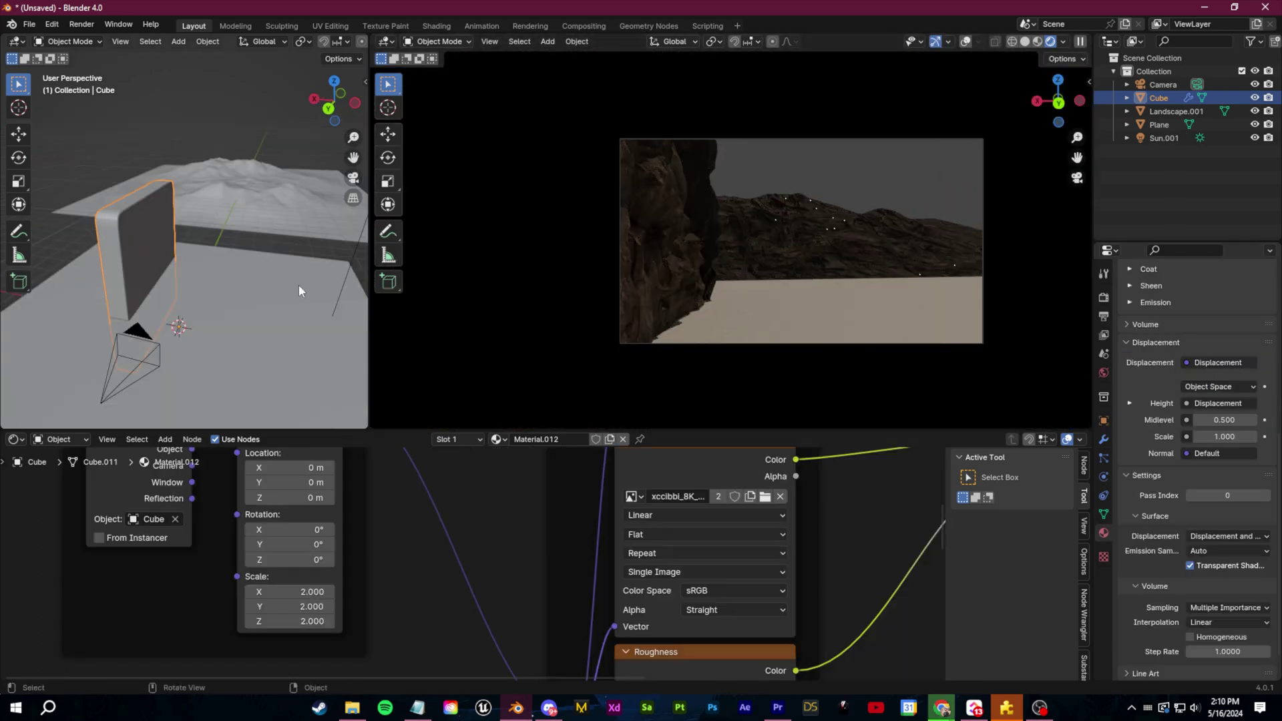
Step: Duplicate the wall block to the opposite side of the camera view and start moving the mountain landscape
key("shift+d")
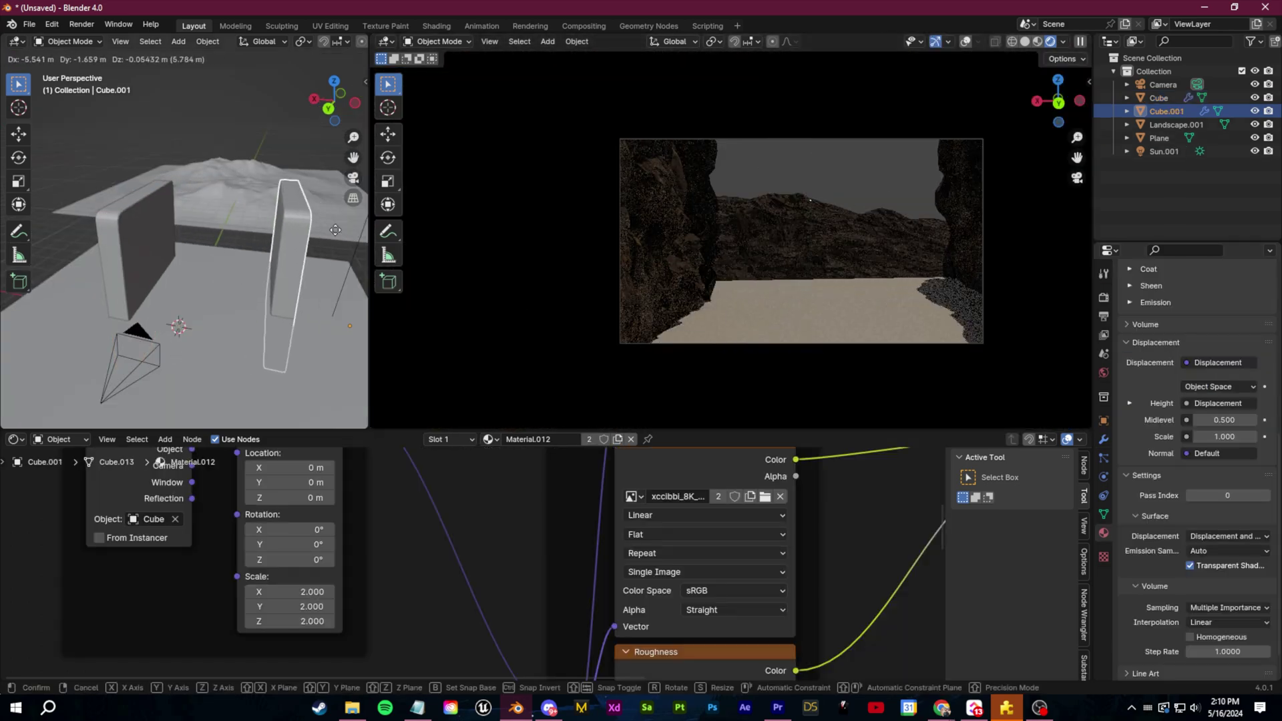
left_click(318, 229)
left_click(310, 214)
middle_click_drag(294, 193, 242, 230)
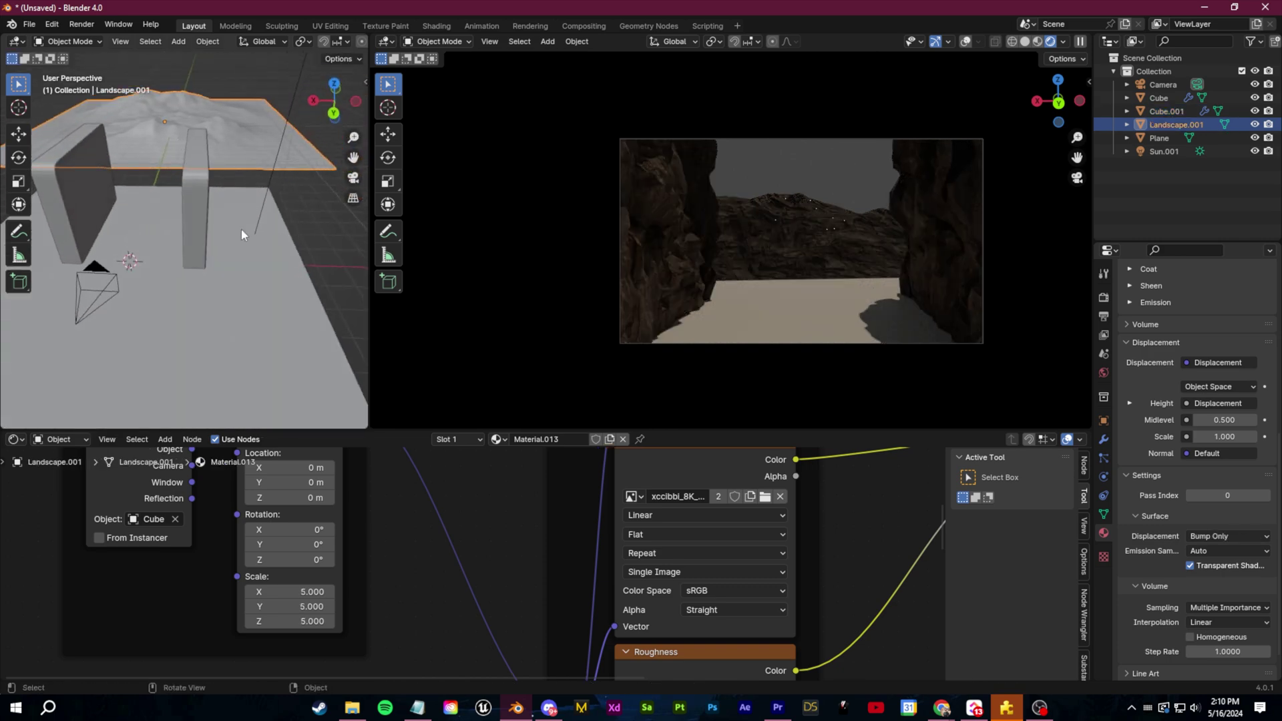
scroll(243, 231, "down", 4)
middle_click_drag(263, 294, 359, 262)
scroll(359, 255, "down", 2)
key("g")
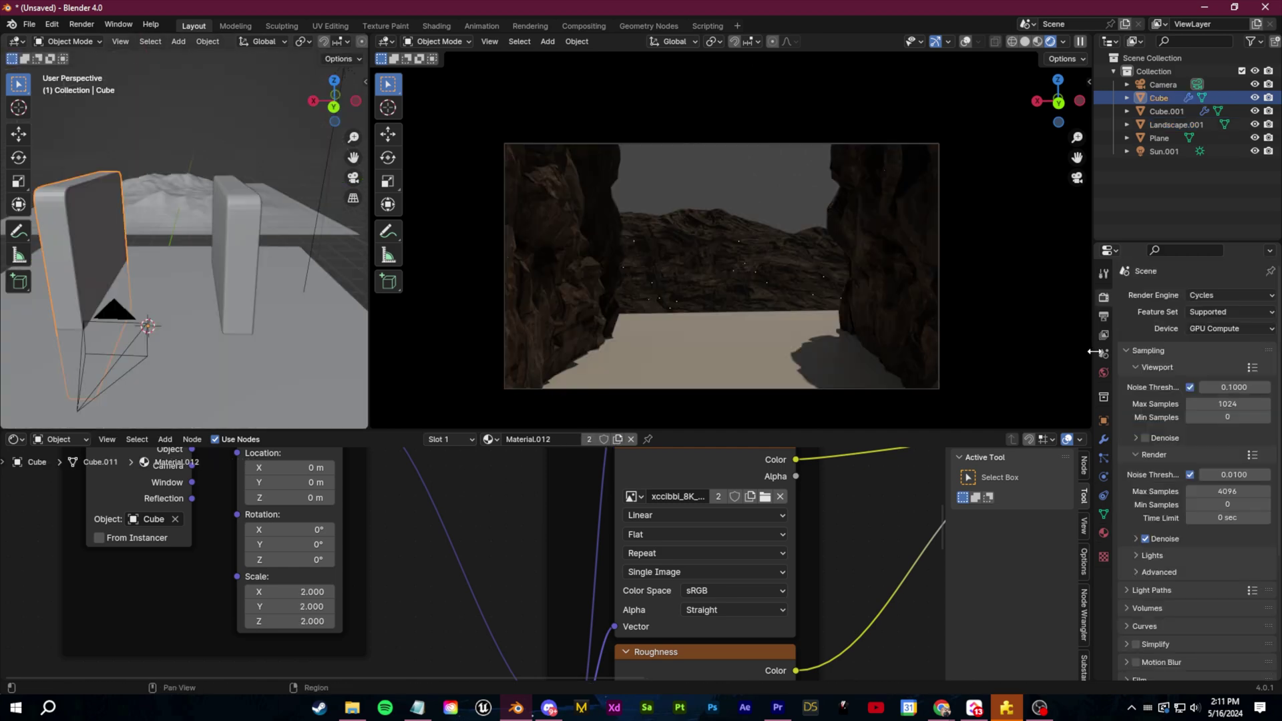
Step: Set the World background color to a Sky Texture
left_click(1104, 372)
left_click(1195, 379)
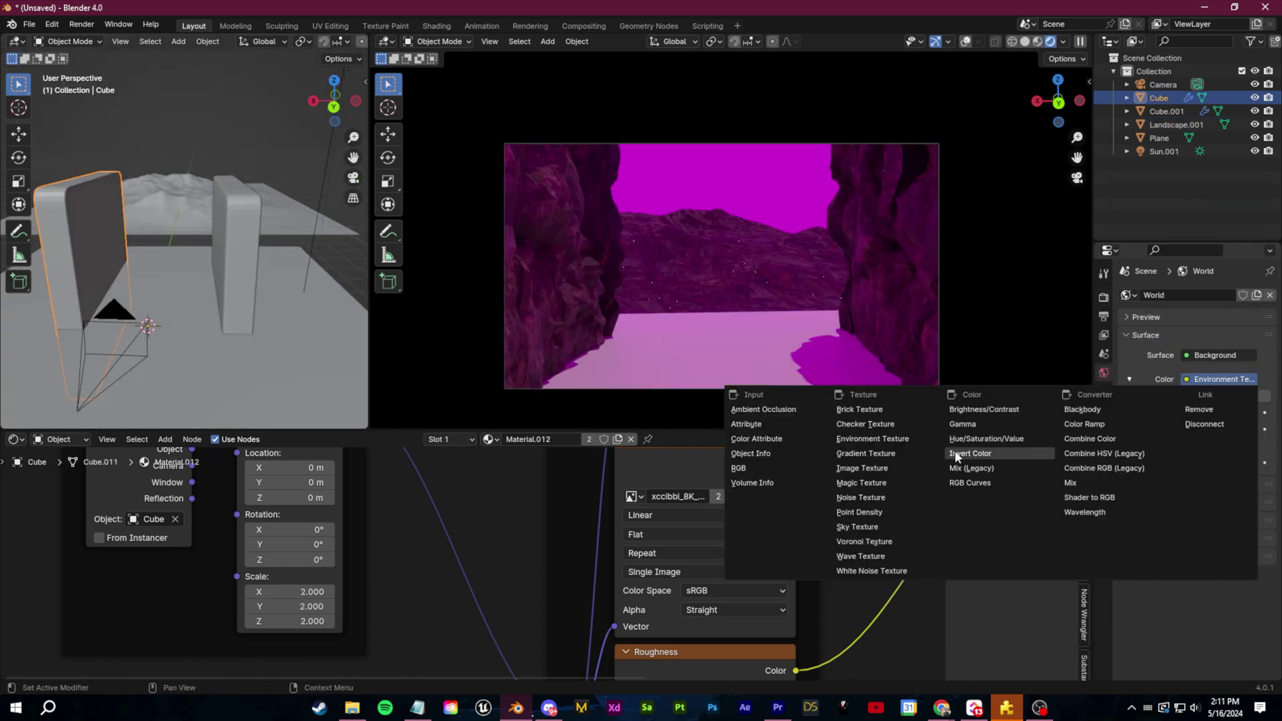
left_click(871, 527)
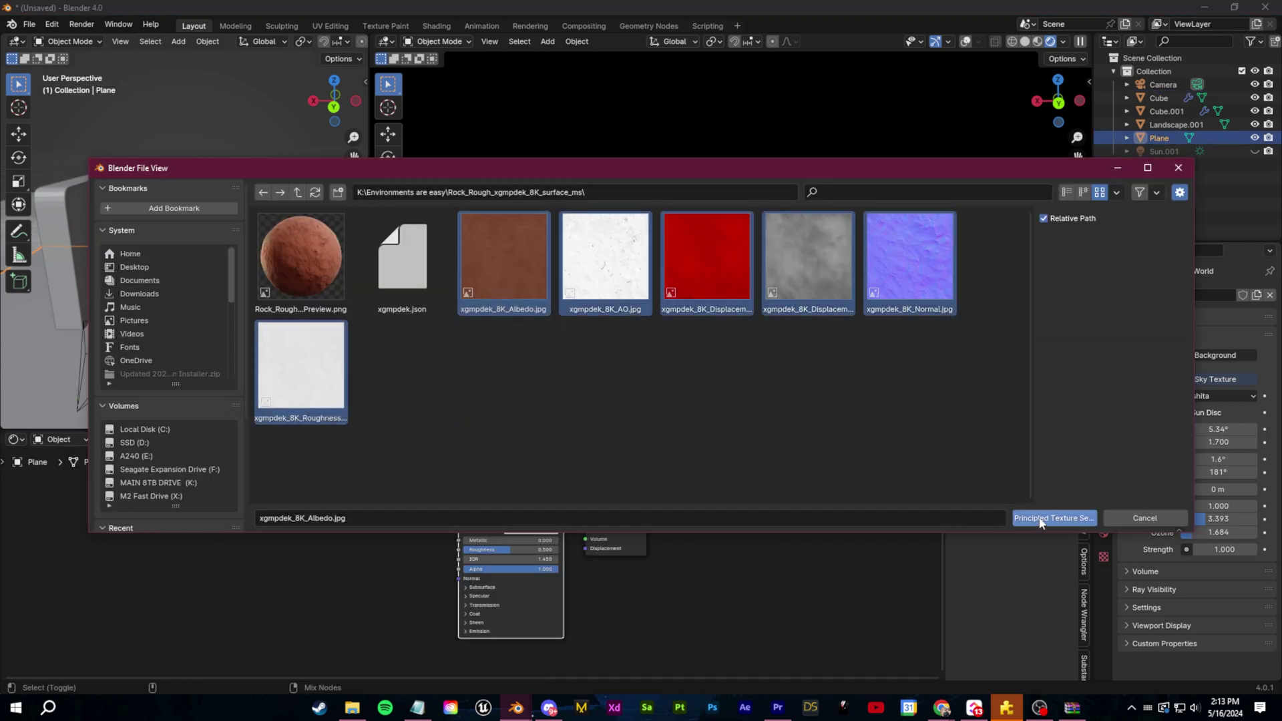
Step: Apply the selected xgmpdek_8K rock texture maps to the ground plane's material with Principled Texture Setup
left_click(1040, 519)
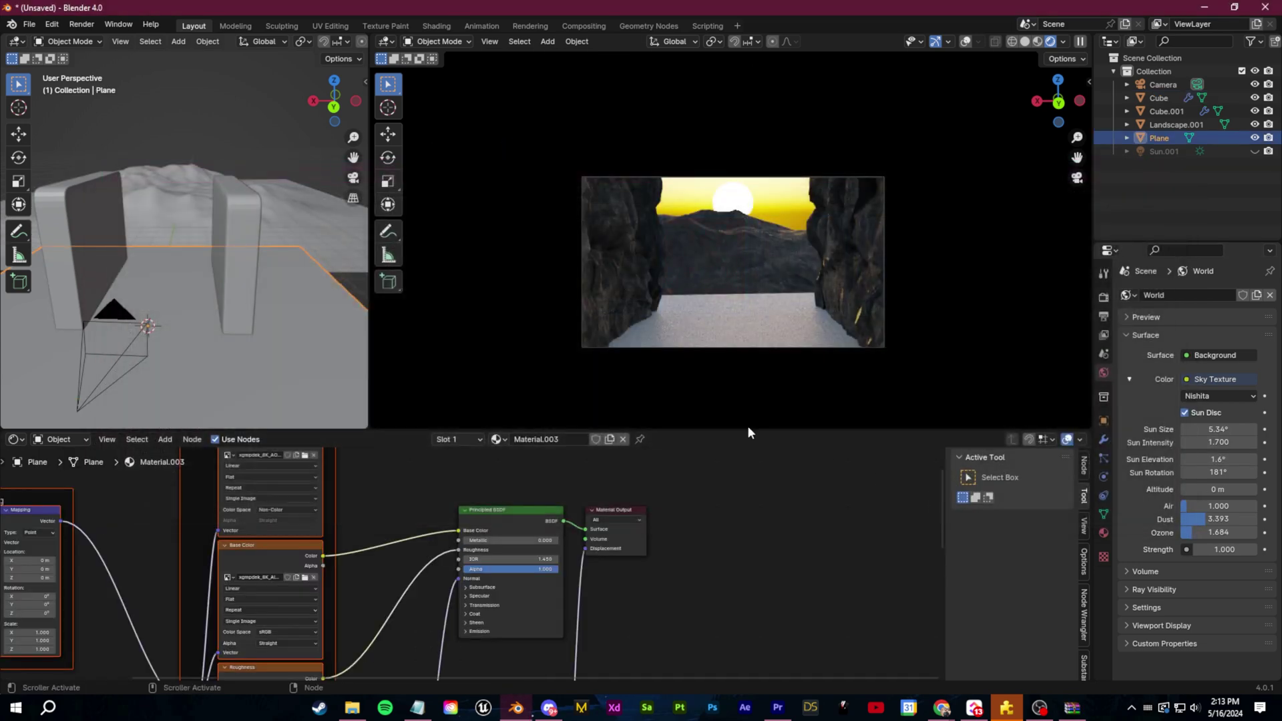
scroll(735, 374, "up", 4)
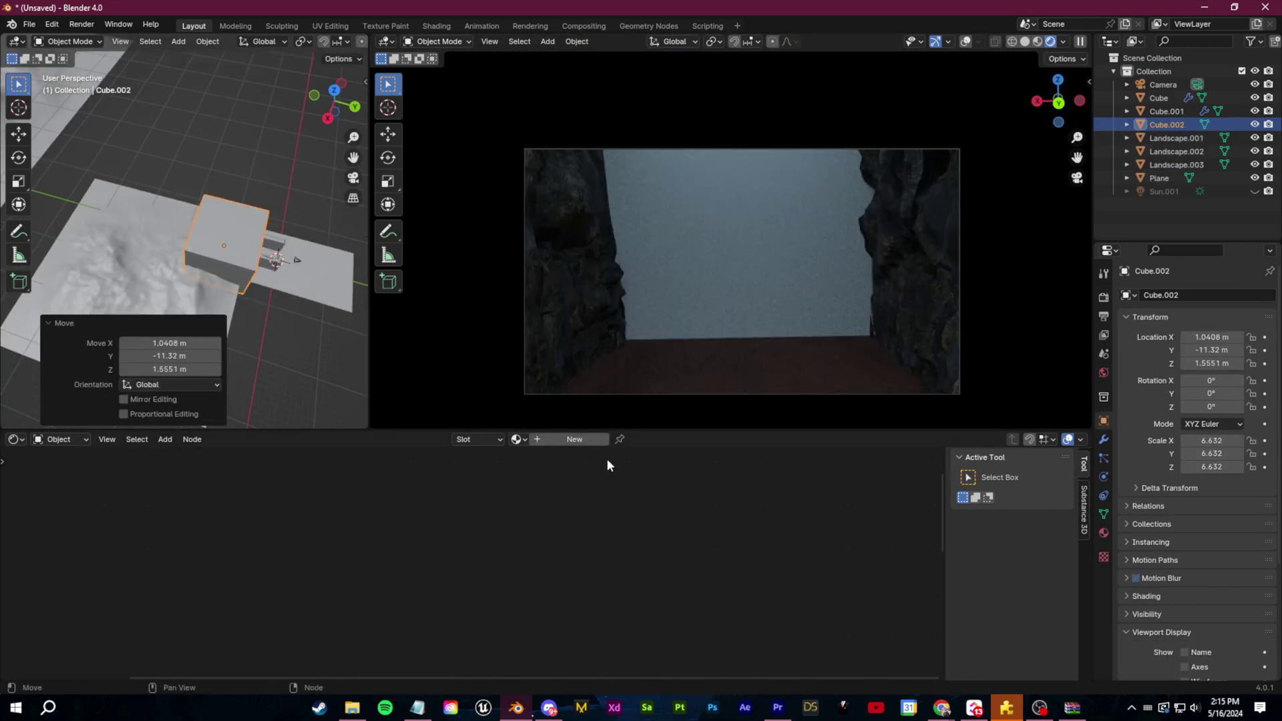
Step: Replace the large fog cube's surface shader with a Principled Volume connected to the Material Output's Volume input
scroll(529, 522, "up", 1)
key("x")
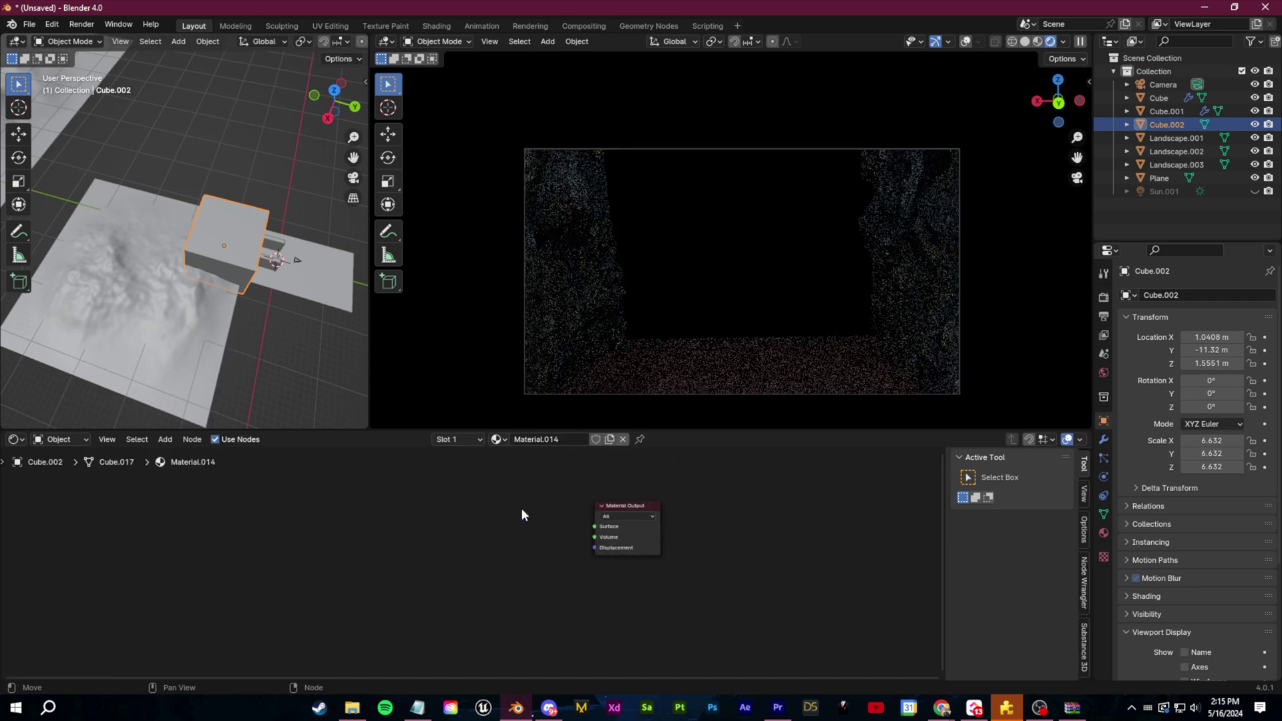
key("shift+a")
type("volum")
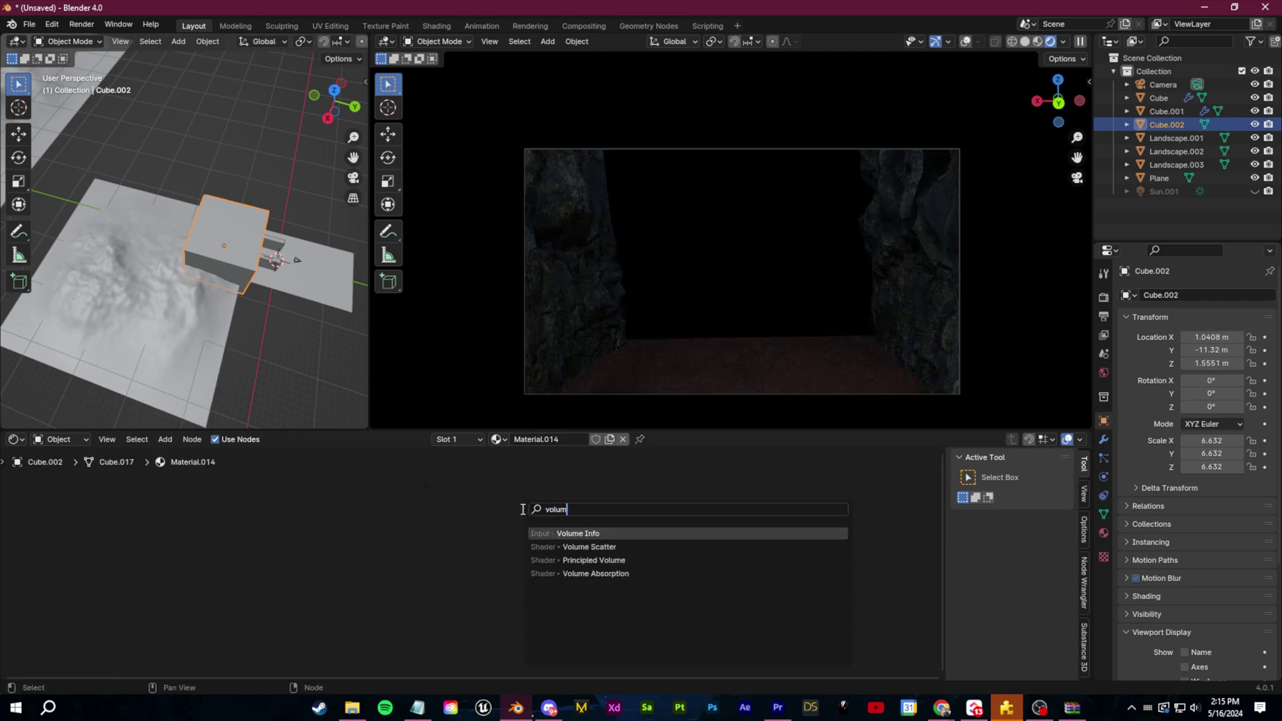
type("e")
left_click(568, 560)
left_click(322, 491)
left_click_drag(593, 543, 594, 537)
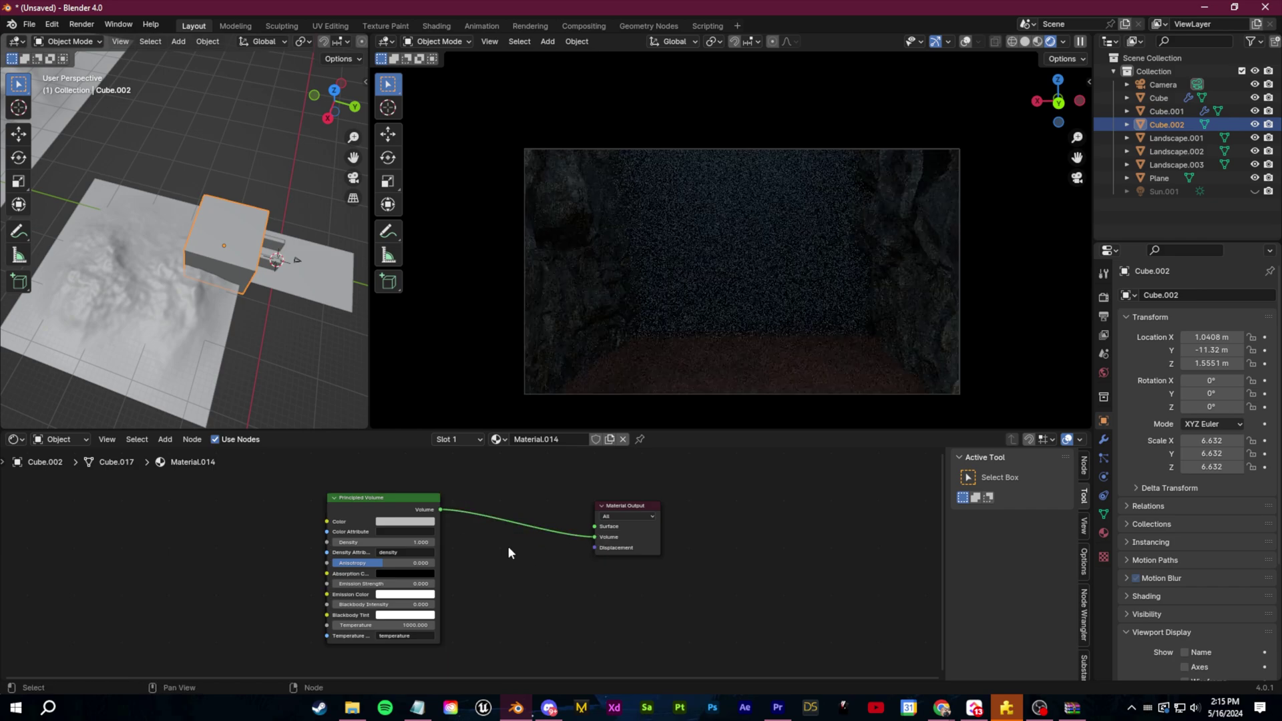
Step: Lower the density of the fog cube's Principled Volume
scroll(394, 549, "up", 8)
middle_click_drag(394, 549, 587, 535)
left_click_drag(588, 530, 547, 531)
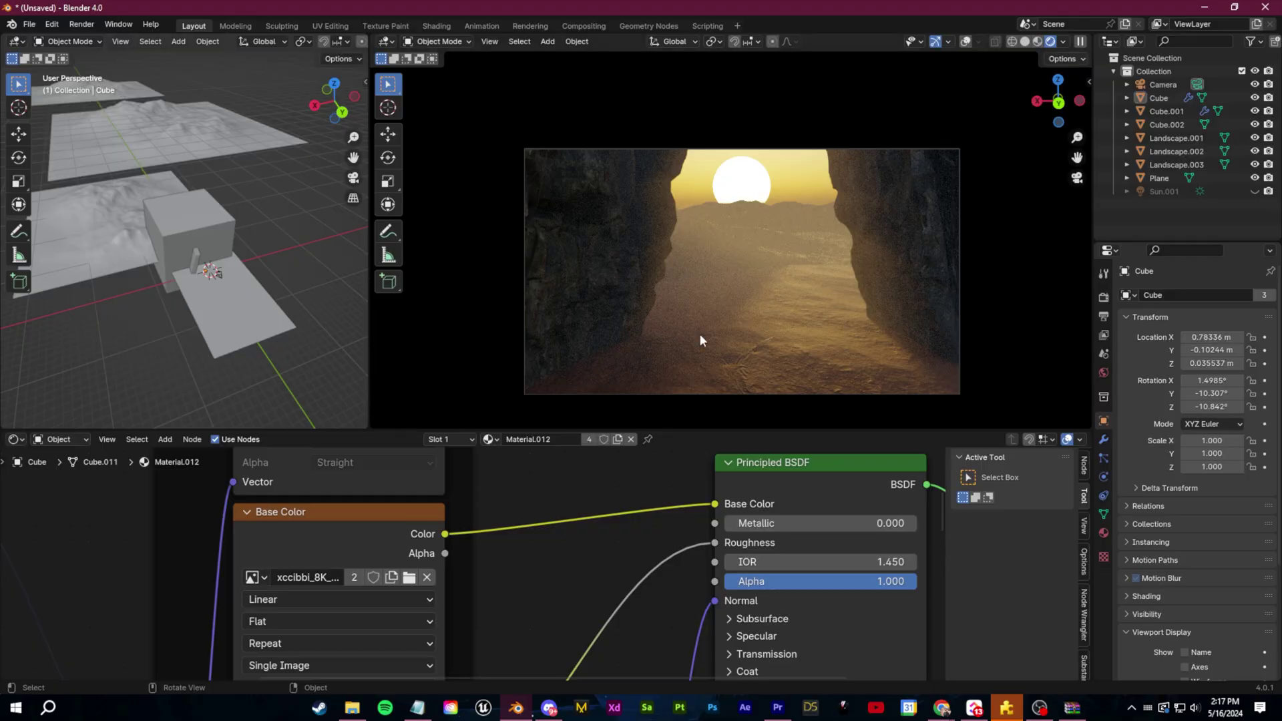
middle_click_drag(702, 341, 785, 342)
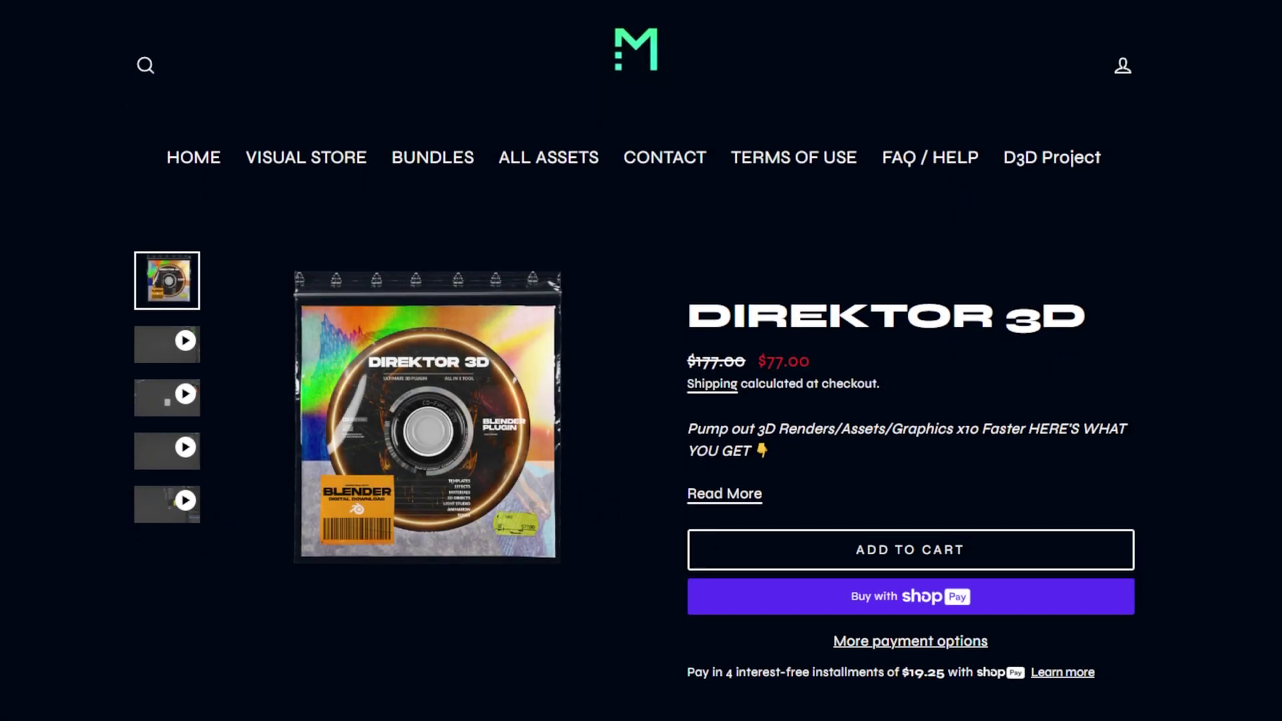
Step: Browse the Direktor 3D product page down to its Plugins & Presets section
scroll(641, 360, "down", 7)
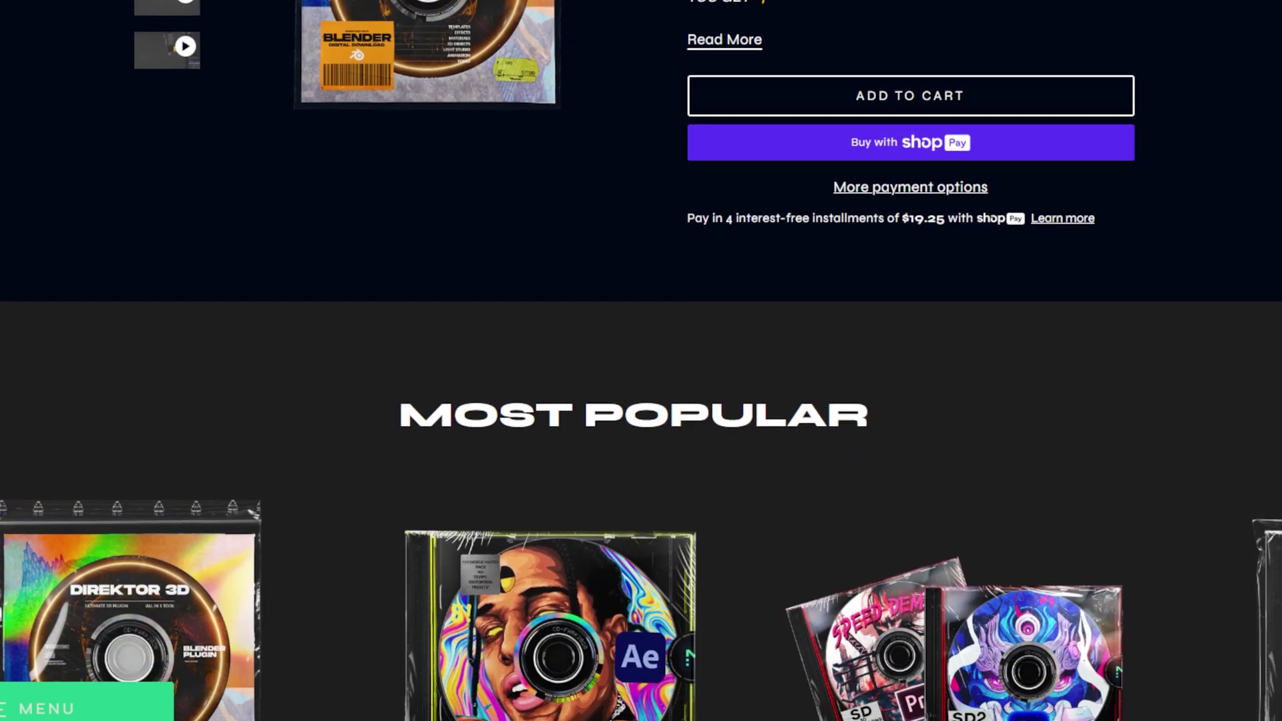
scroll(641, 361, "down", 8)
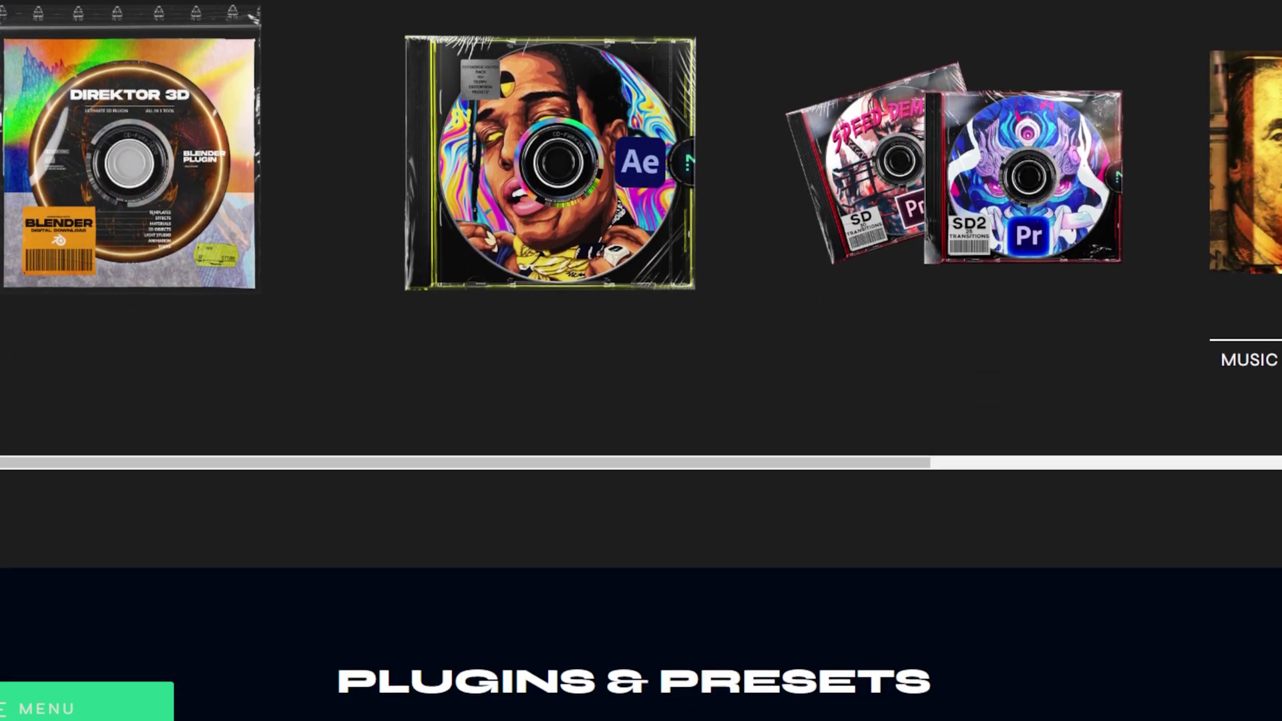
scroll(641, 360, "down", 8)
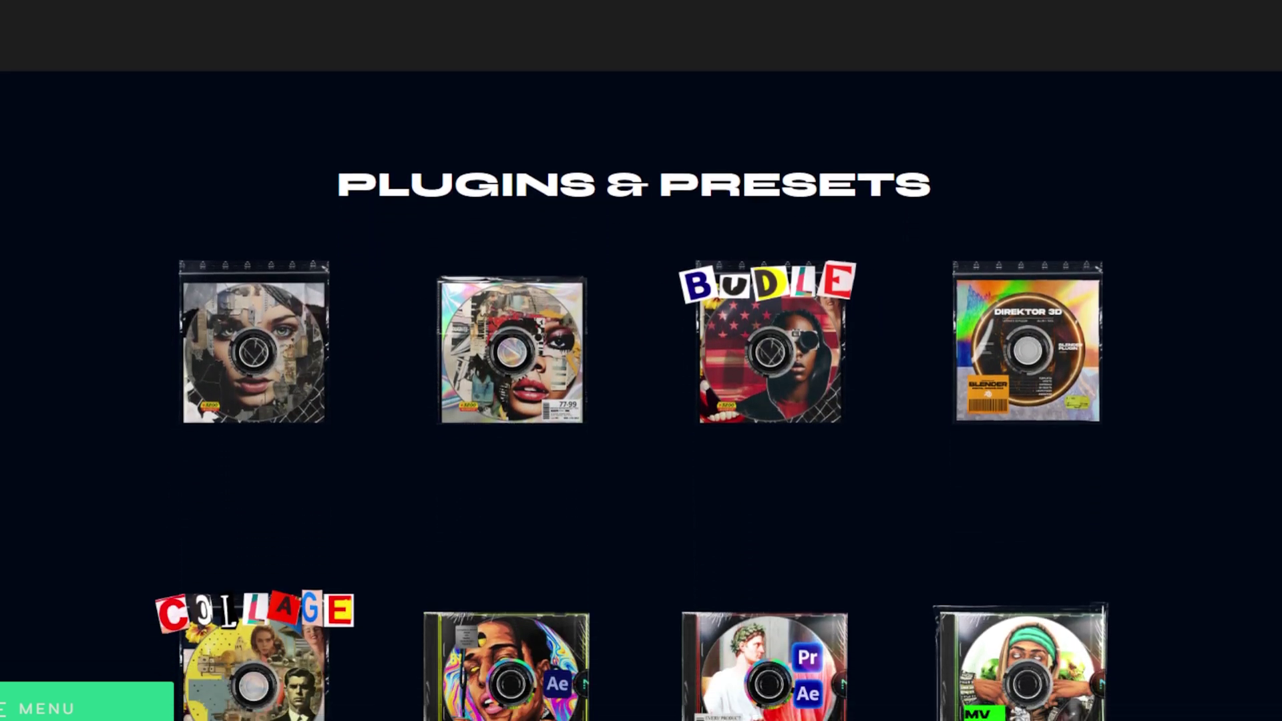
scroll(641, 361, "down", 2)
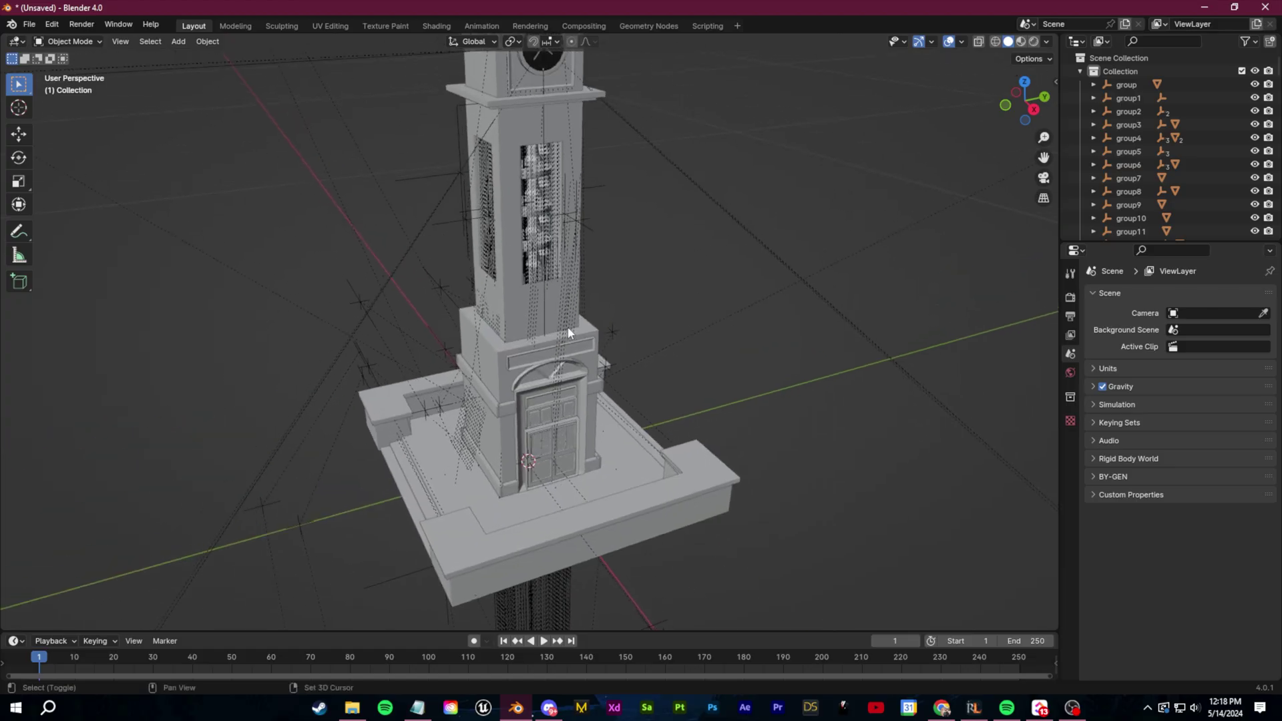
Step: Add the cinematic foggy sky picture to the clock tower scene with Images as Planes and show its object properties
scroll(600, 259, "down", 6)
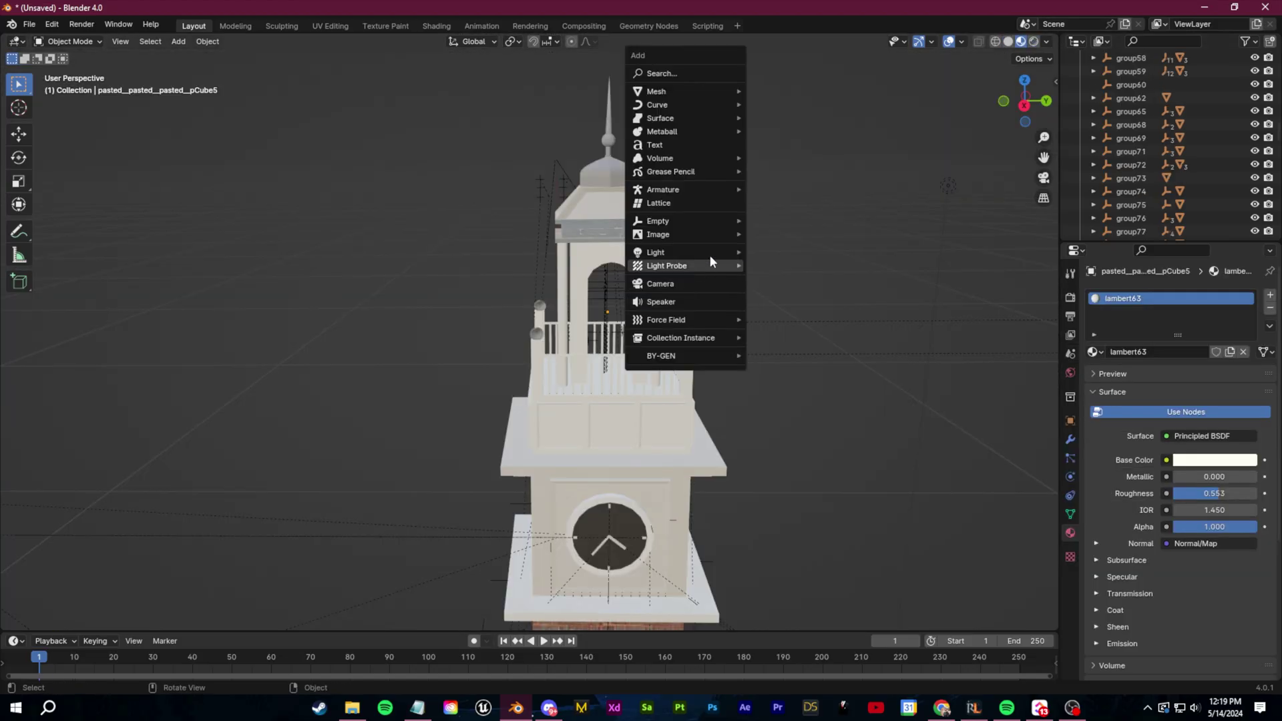
mouse_move(699, 238)
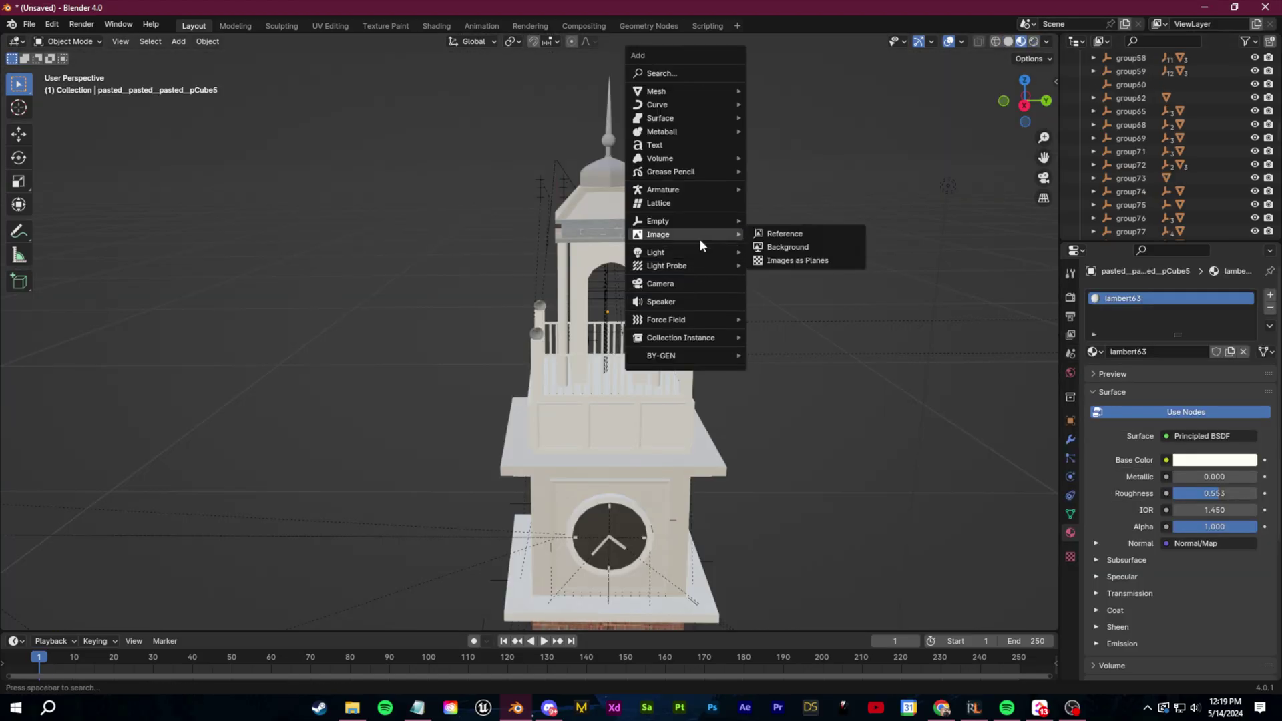
left_click(798, 260)
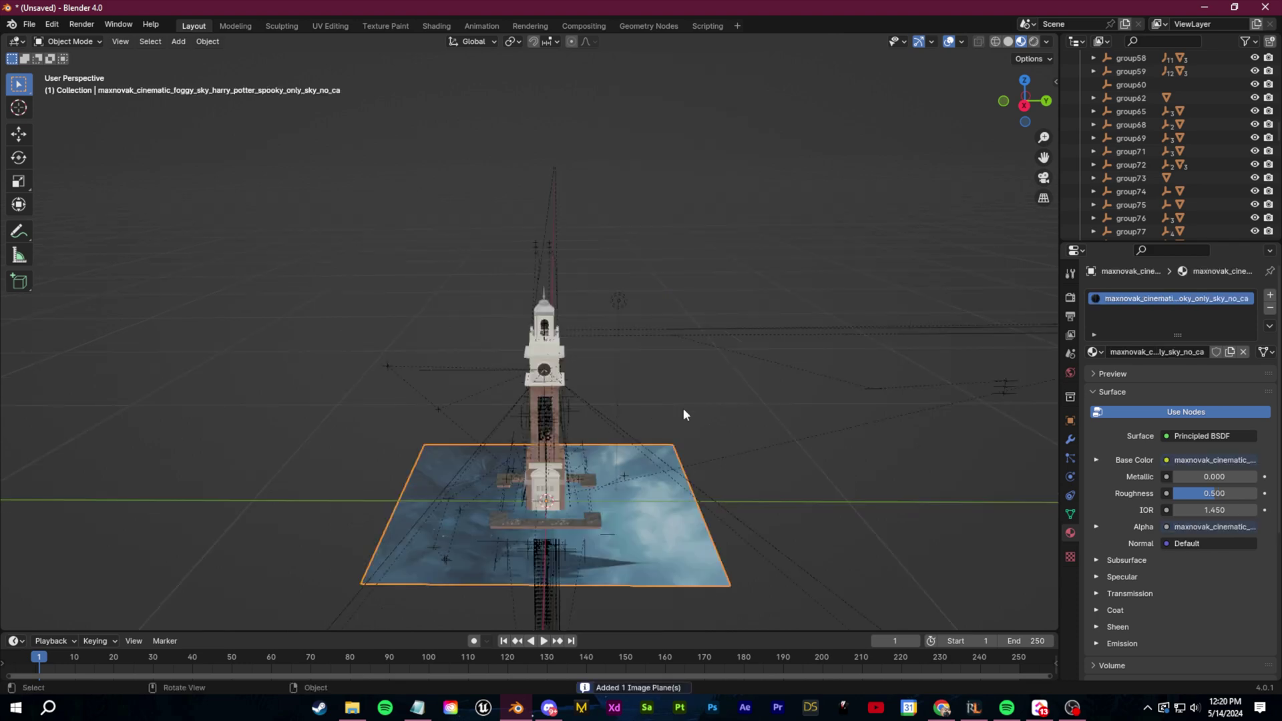
left_click(1070, 421)
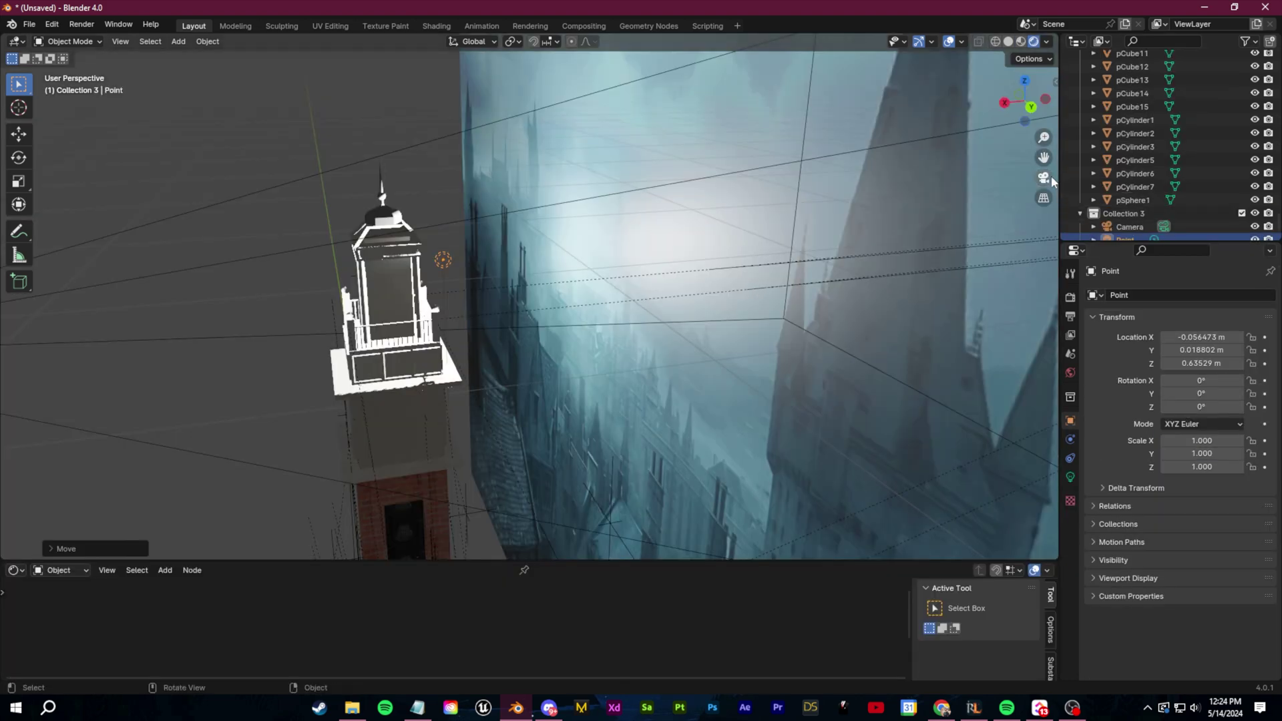
Step: Enable depth of field on the scene camera with the clock tower's upper section as focus object, and adjust the F-stop
left_click(1045, 178)
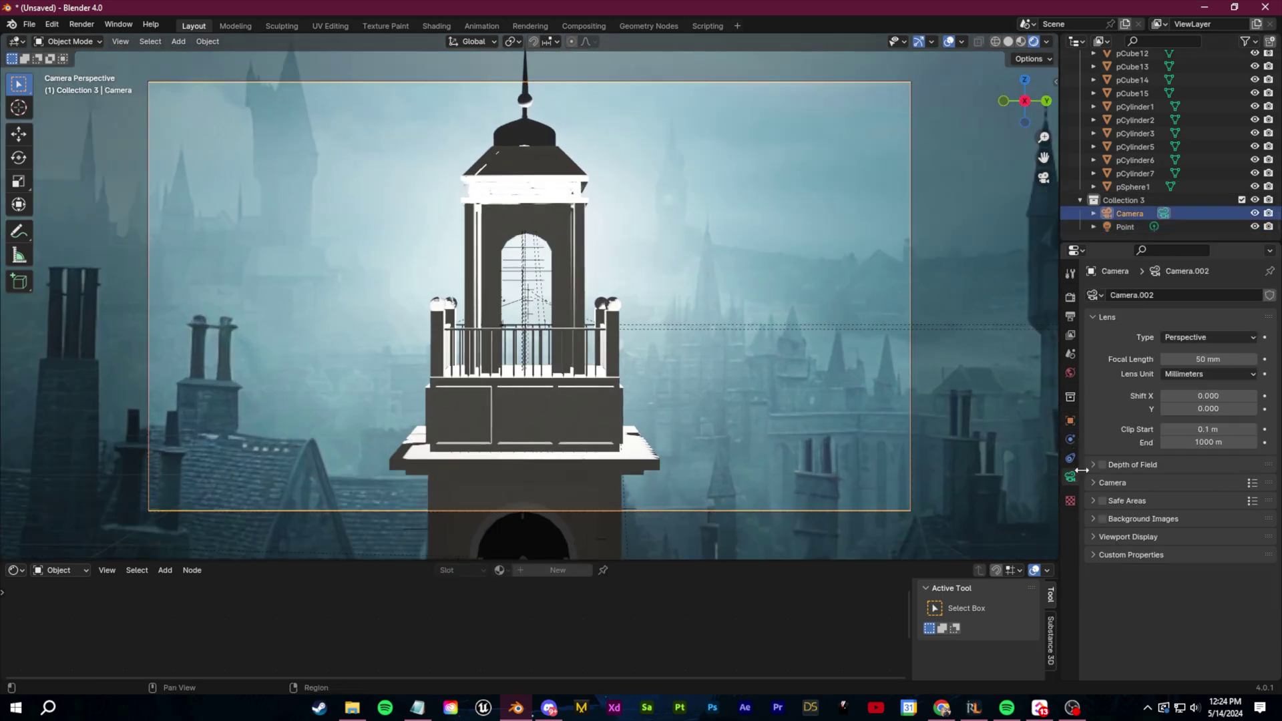
left_click(1101, 465)
left_click(1096, 466)
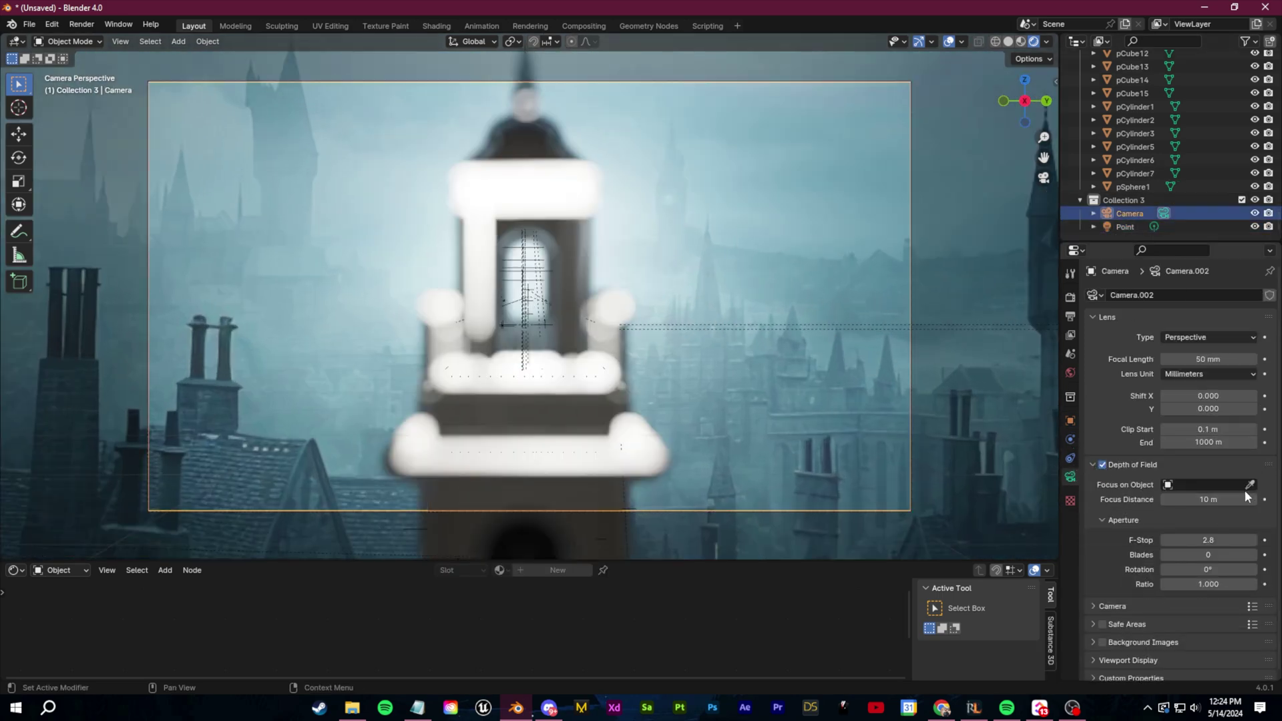
left_click(478, 175)
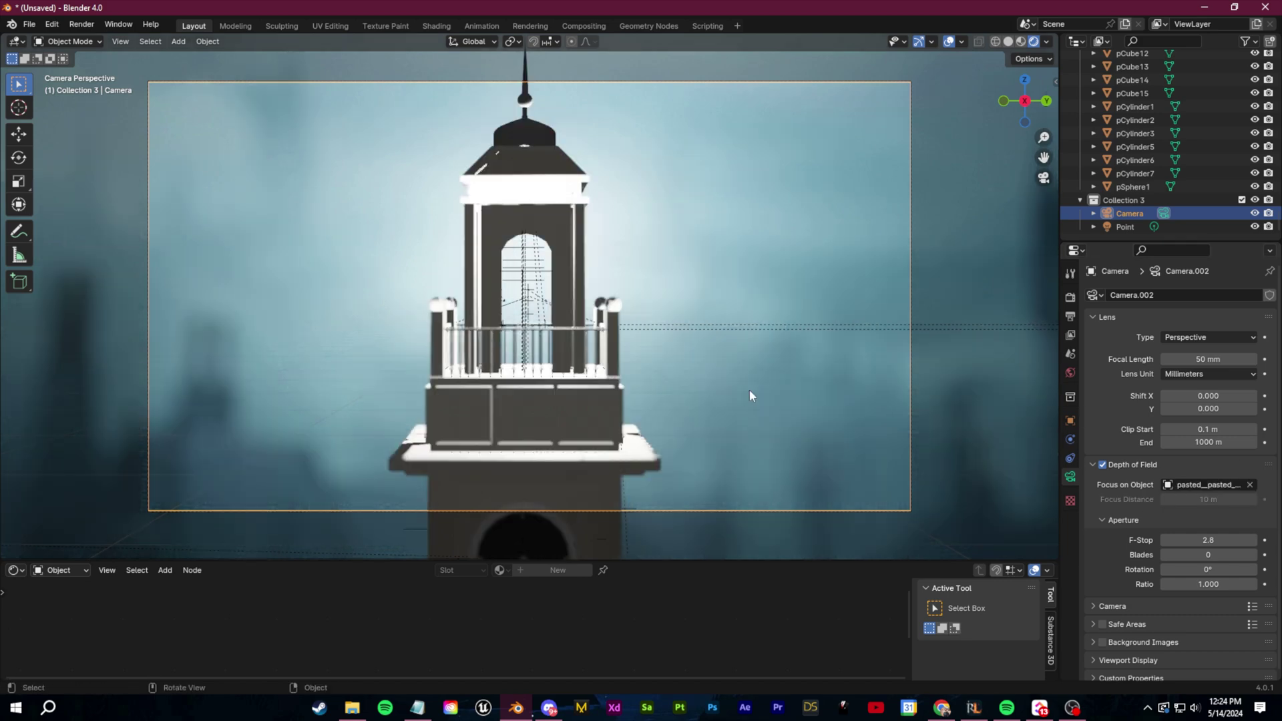
left_click_drag(1204, 540, 1249, 540)
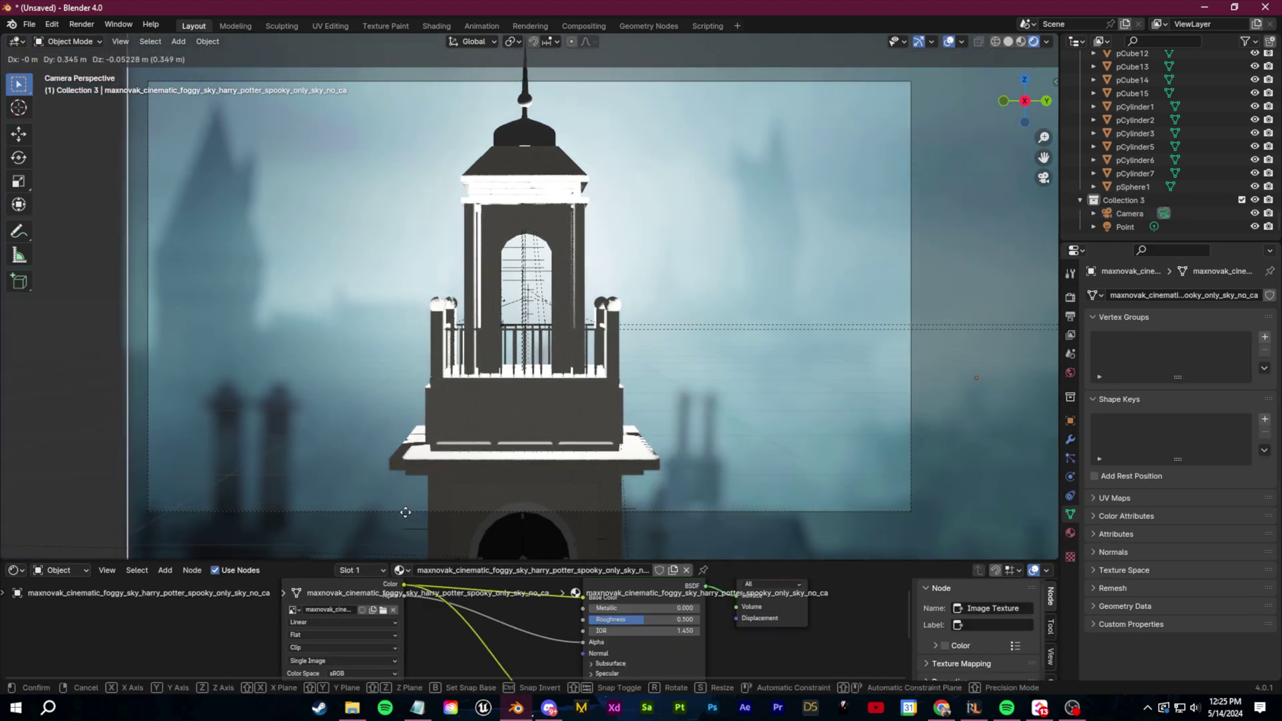
Step: Reposition the foggy sky plane behind the clock tower and start scaling it
left_click(353, 454)
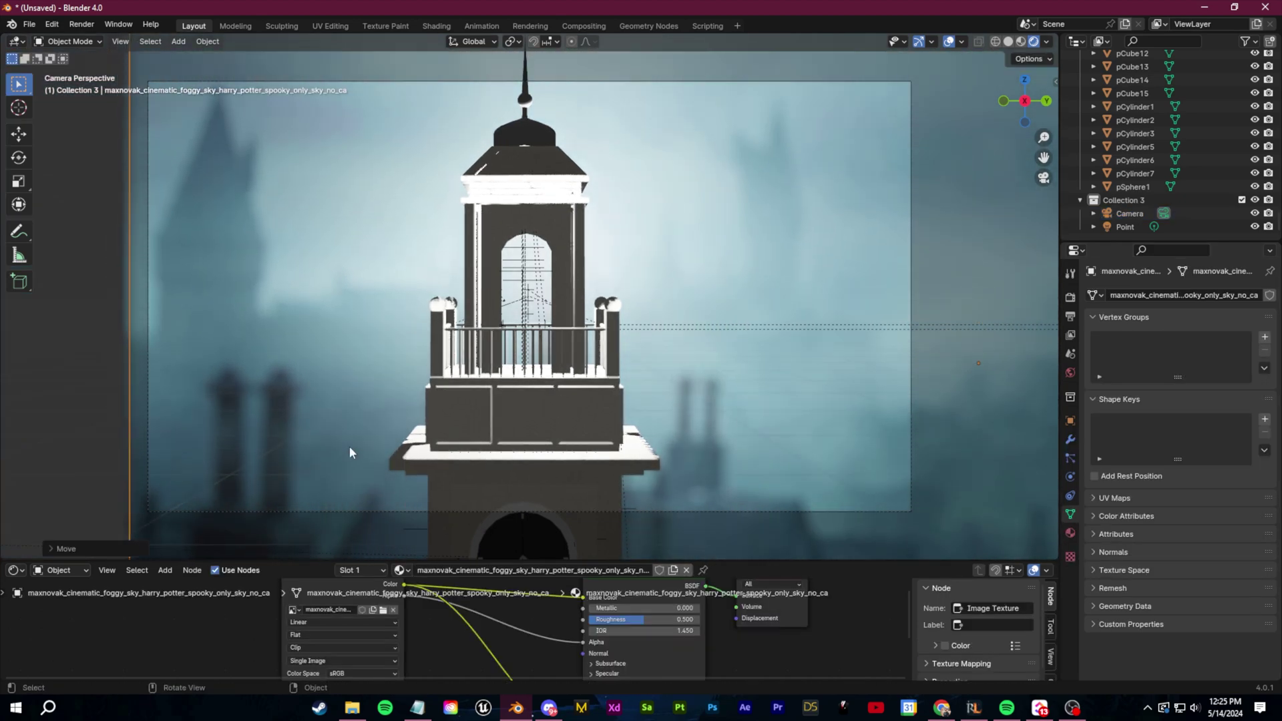
key("s")
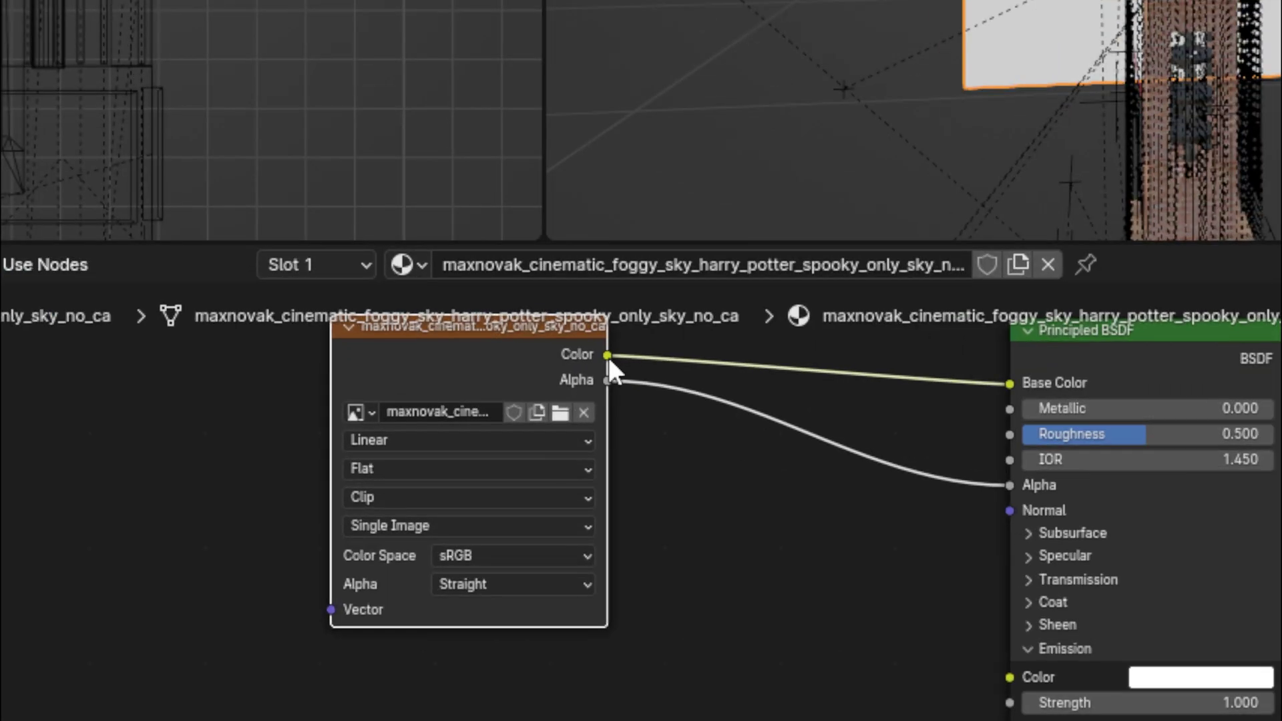
Step: Connect the sky image's Color output to the Principled BSDF's Emission Color and lower the emission strength
left_click_drag(491, 477, 669, 620)
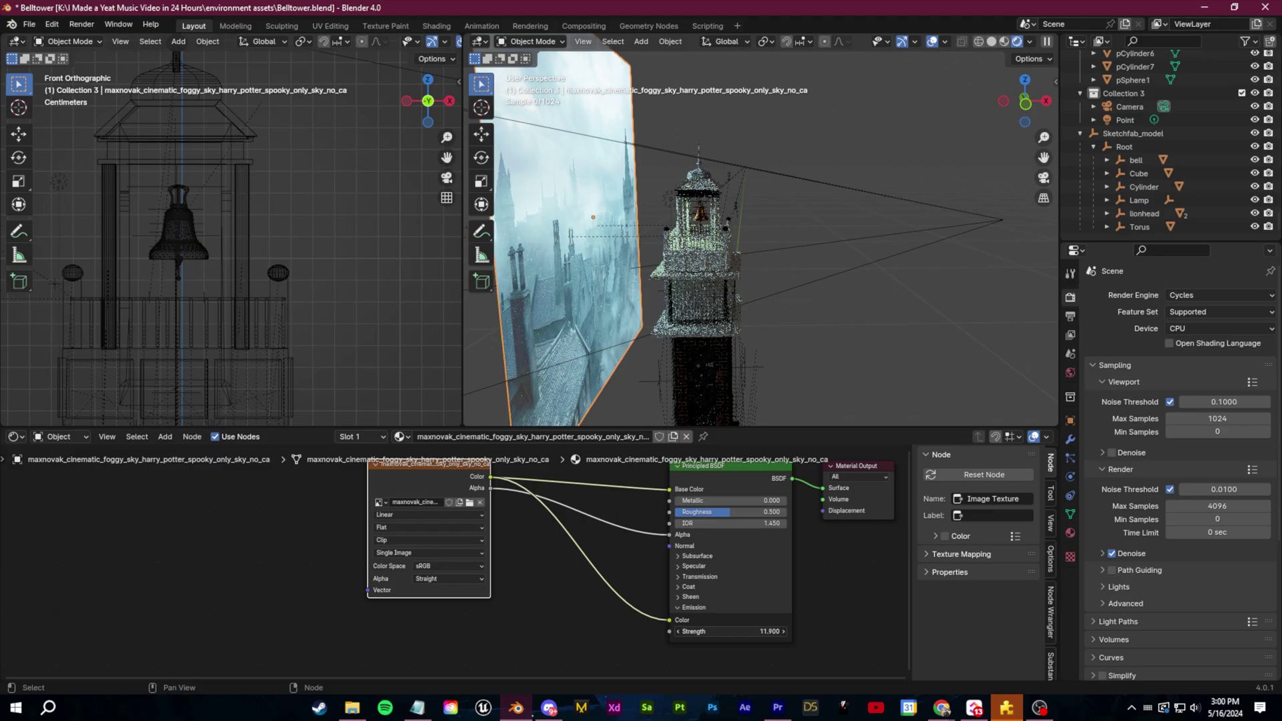
mouse_move(874, 575)
left_mouse_down()
mouse_move(755, 575)
mouse_move(888, 576)
left_mouse_up()
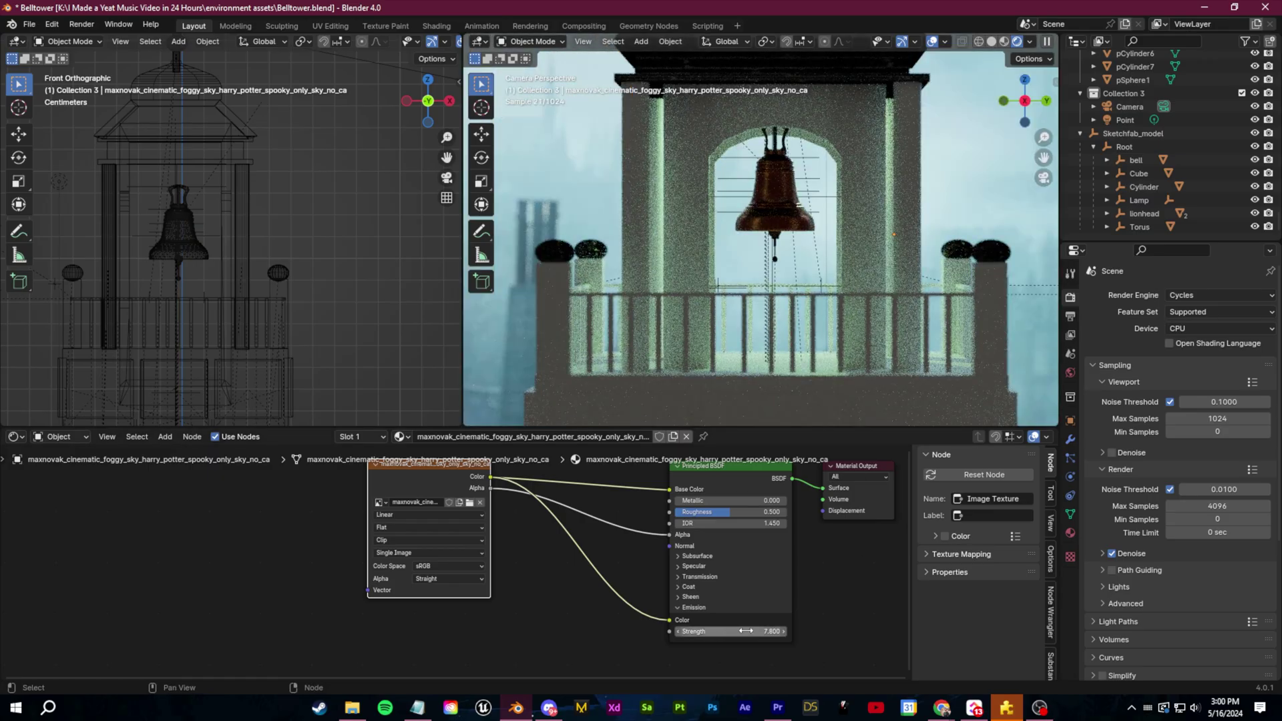
left_click_drag(746, 631, 628, 631)
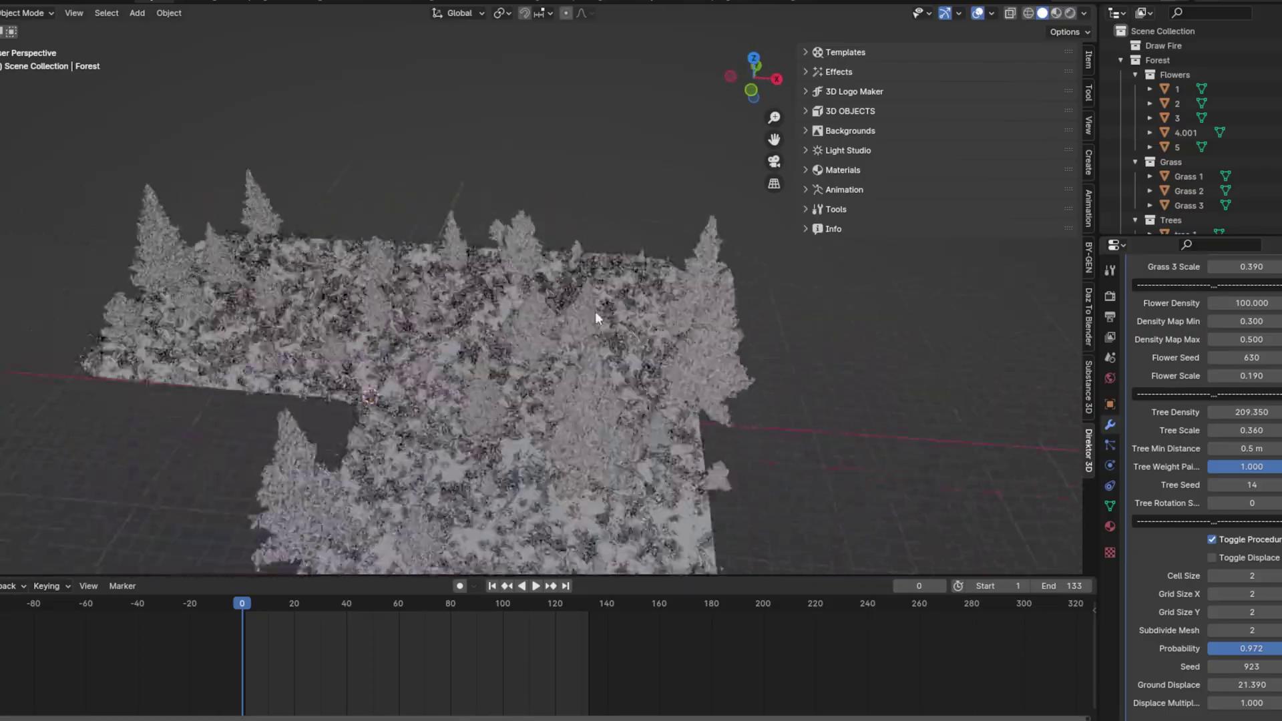
Step: Raise the generated forest's Cell Size to 3 and Grid Size X to 3
middle_click_drag(595, 311, 612, 340)
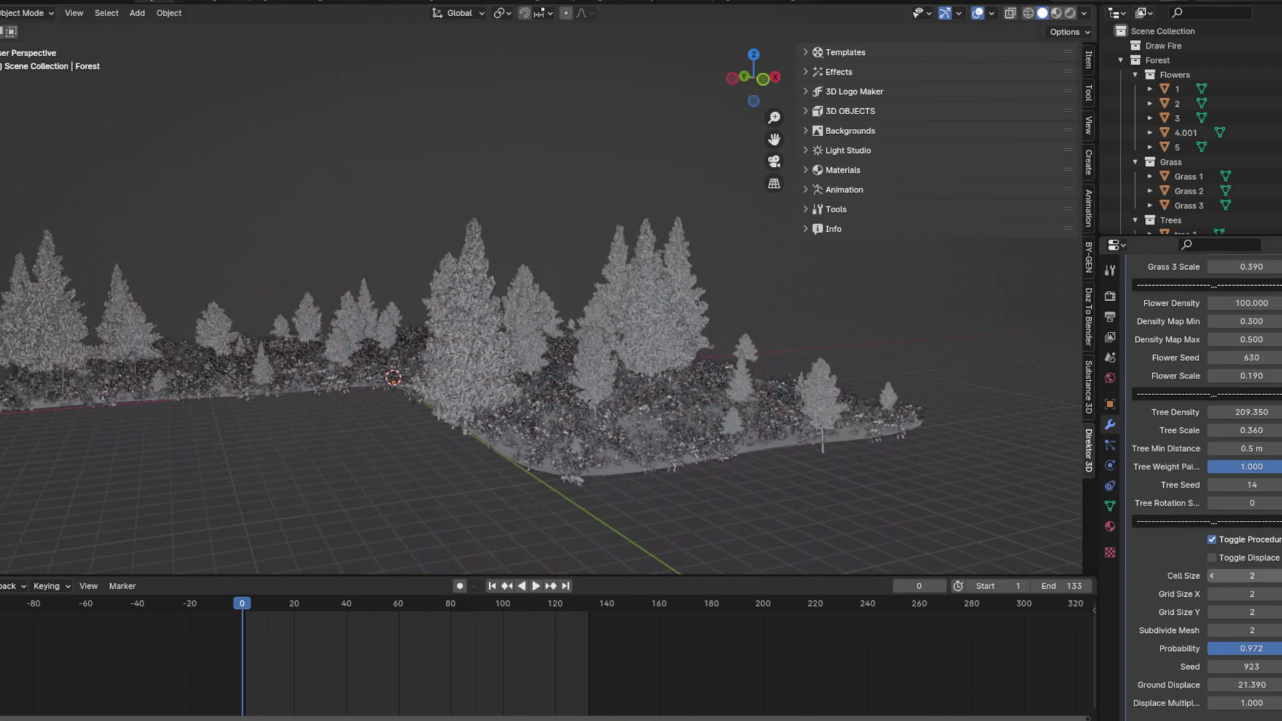
left_click(1278, 576)
left_click(1278, 594)
Step: Lower the generated forest's Ground Displace value
middle_click_drag(771, 366, 855, 275)
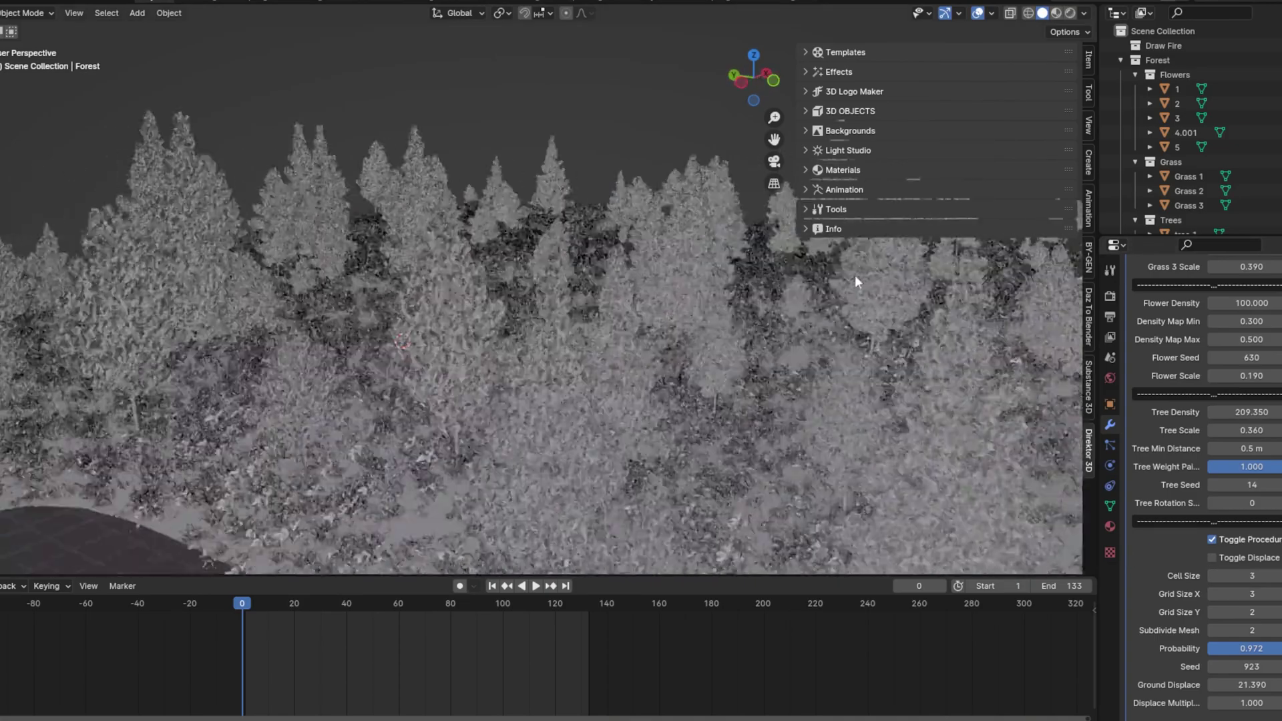
scroll(648, 341, "down", 5)
middle_click_drag(649, 319, 707, 370)
scroll(706, 366, "down", 1)
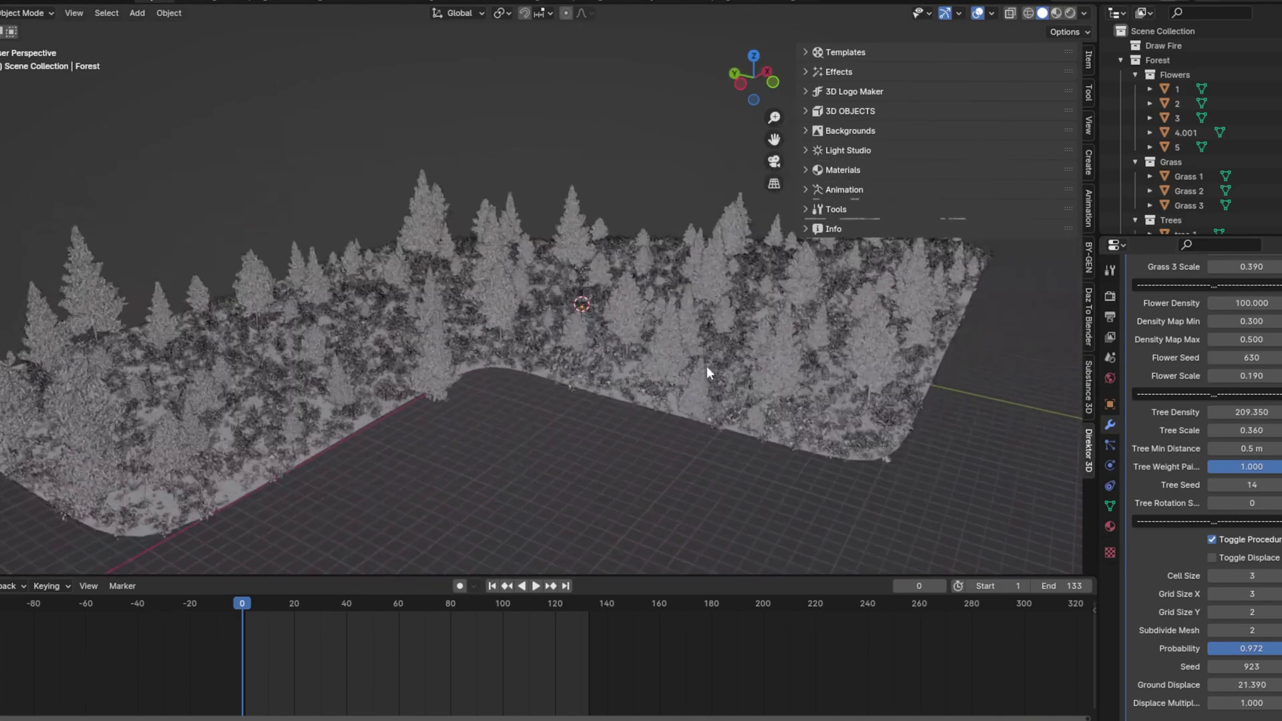
scroll(707, 372, "up", 2)
scroll(1240, 602, "down", 3)
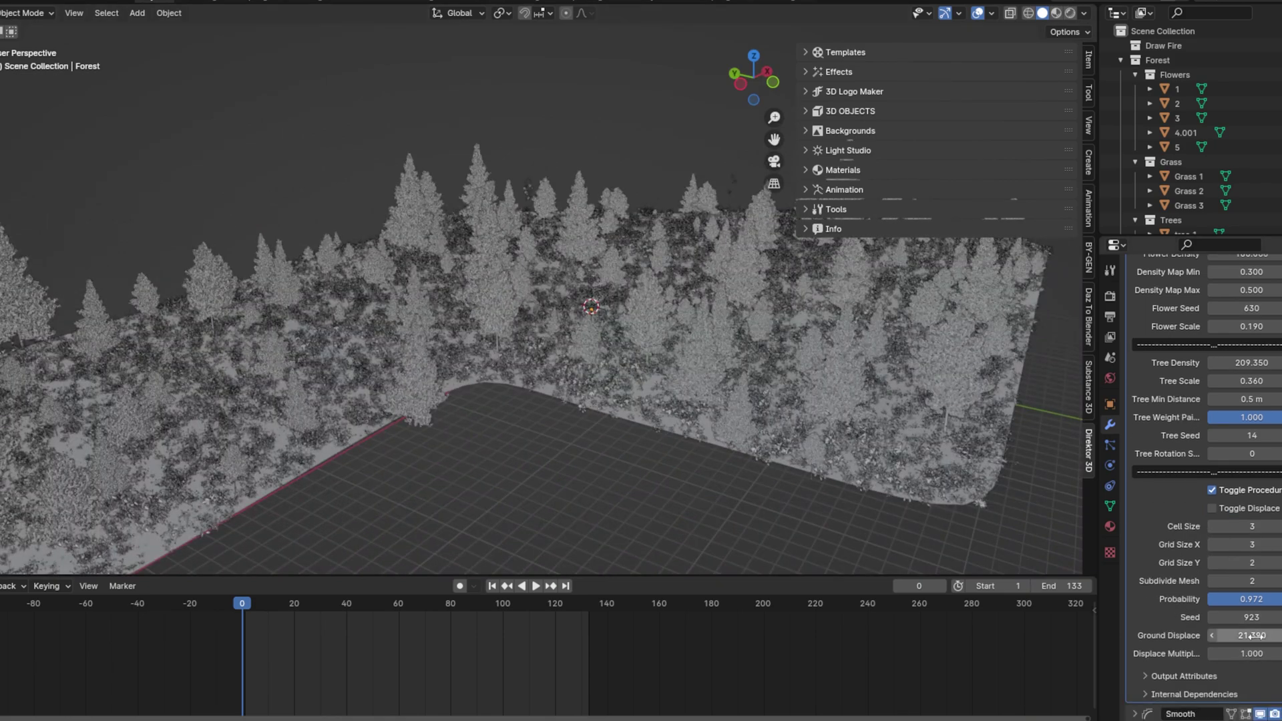
left_click_drag(1248, 635, 1229, 635)
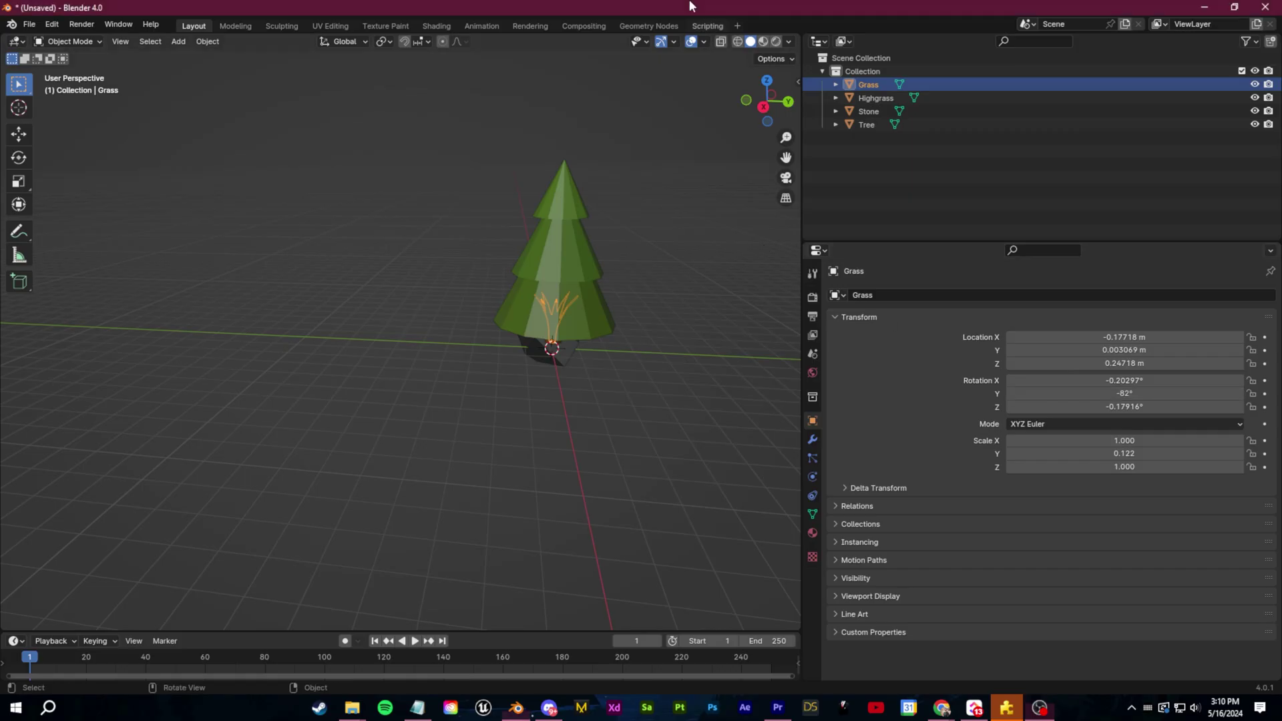
Step: Move the tree along the X axis off the other objects and slide the stone to about -5.5 m on X
left_click(506, 320)
key("g")
key("x")
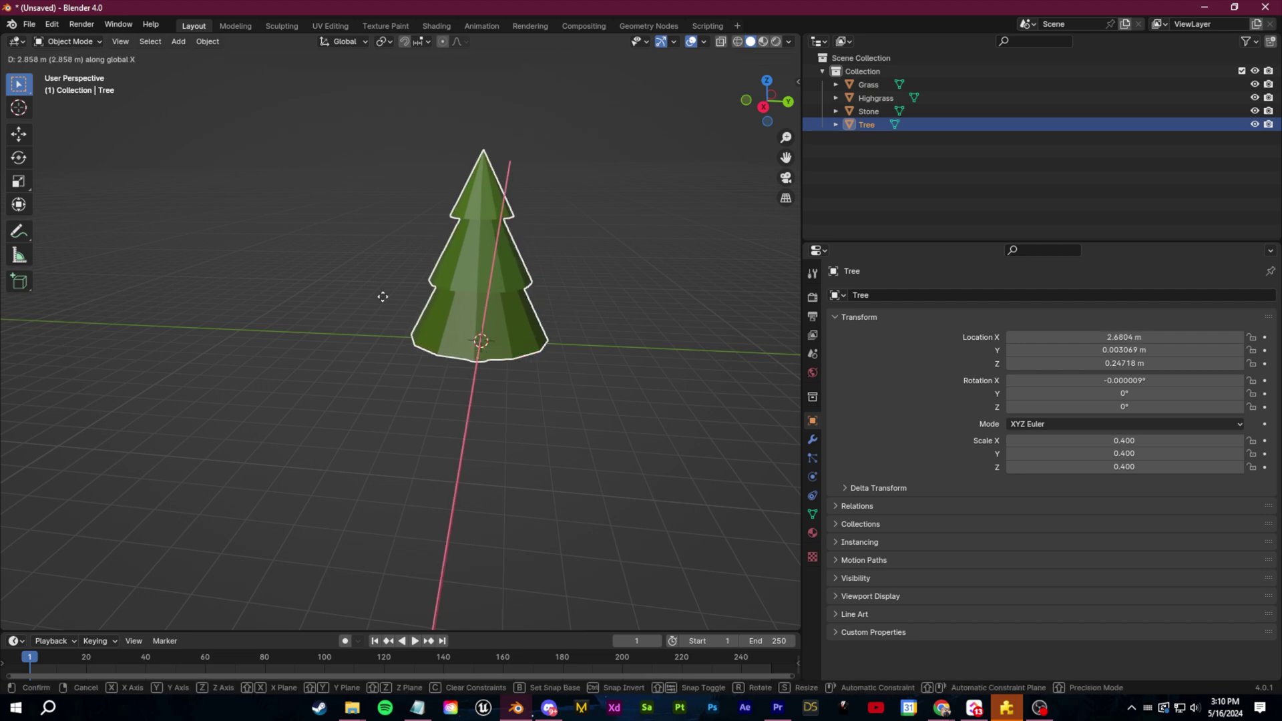
left_click(587, 229)
middle_click_drag(587, 229, 503, 329)
left_click(427, 317)
key("g")
key("x")
left_click(461, 319)
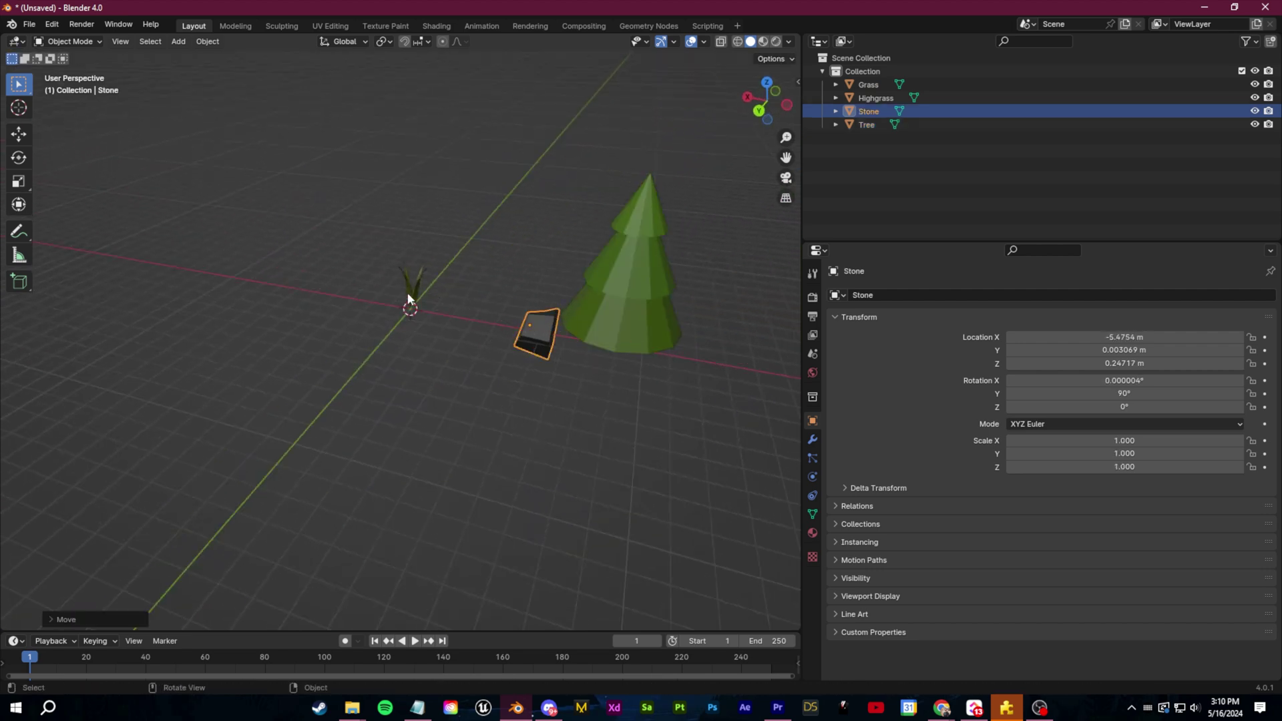
Step: Move the clump of grass at the origin along the X axis to stand beside the stone
left_click(411, 294)
key("g")
key("x")
left_click(517, 308)
Step: Slide the tree along the X axis past the stone and reset its location to the world origin
middle_click_drag(517, 309, 544, 288)
left_click(564, 344)
key("g")
key("x")
left_click(626, 350)
middle_click_drag(692, 366, 663, 361)
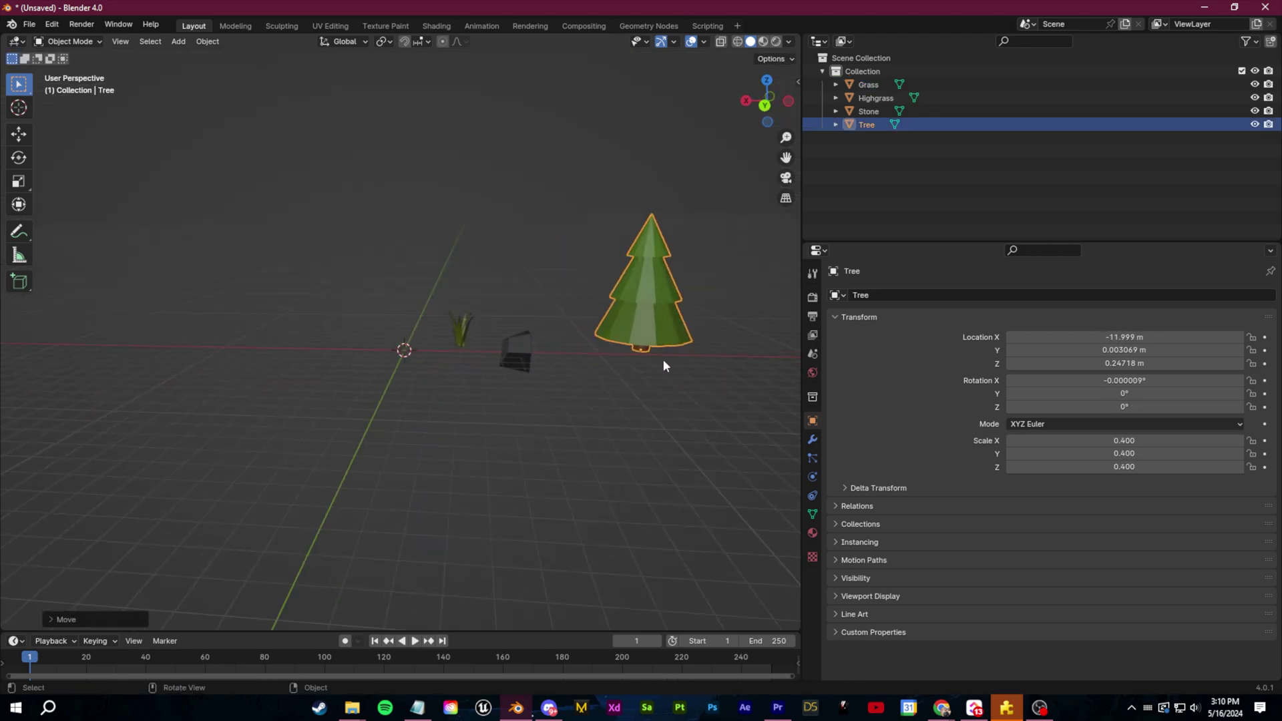
key("alt+g")
left_click(515, 219)
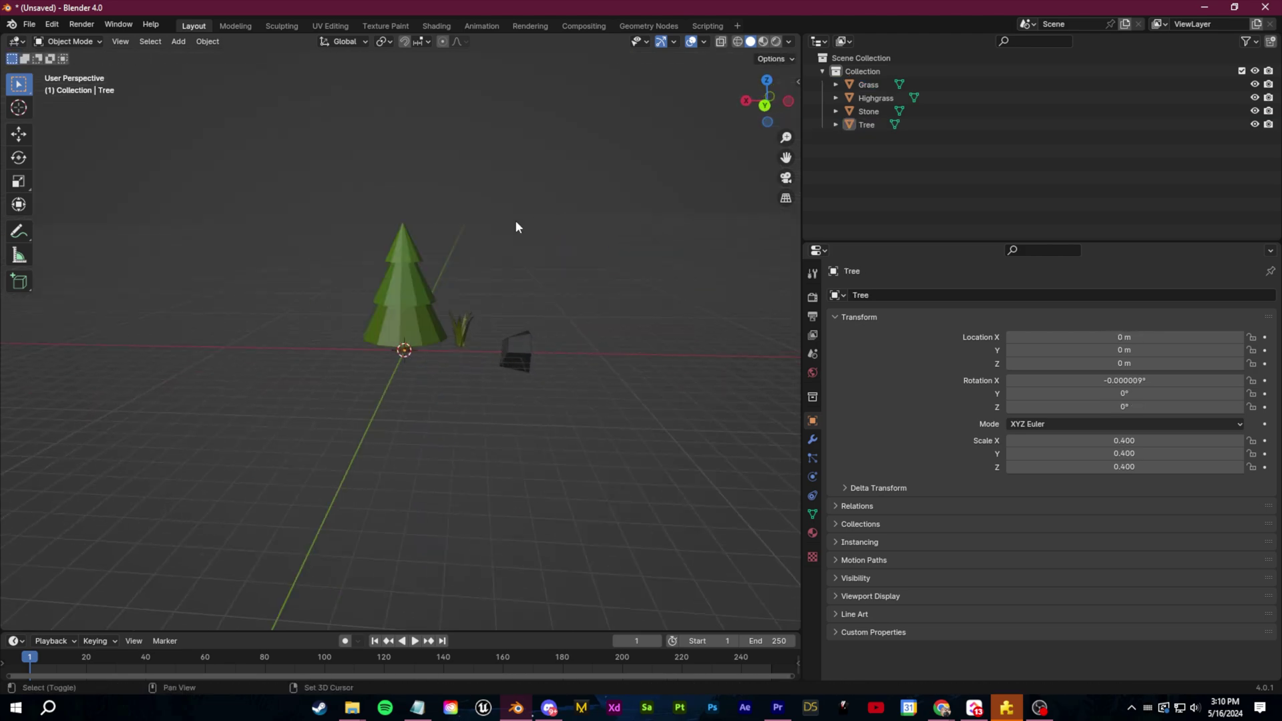
Step: Add a plane scaled up as a large ground under the objects and give it a new particle system
key("shift+a")
left_click(569, 221)
key("s")
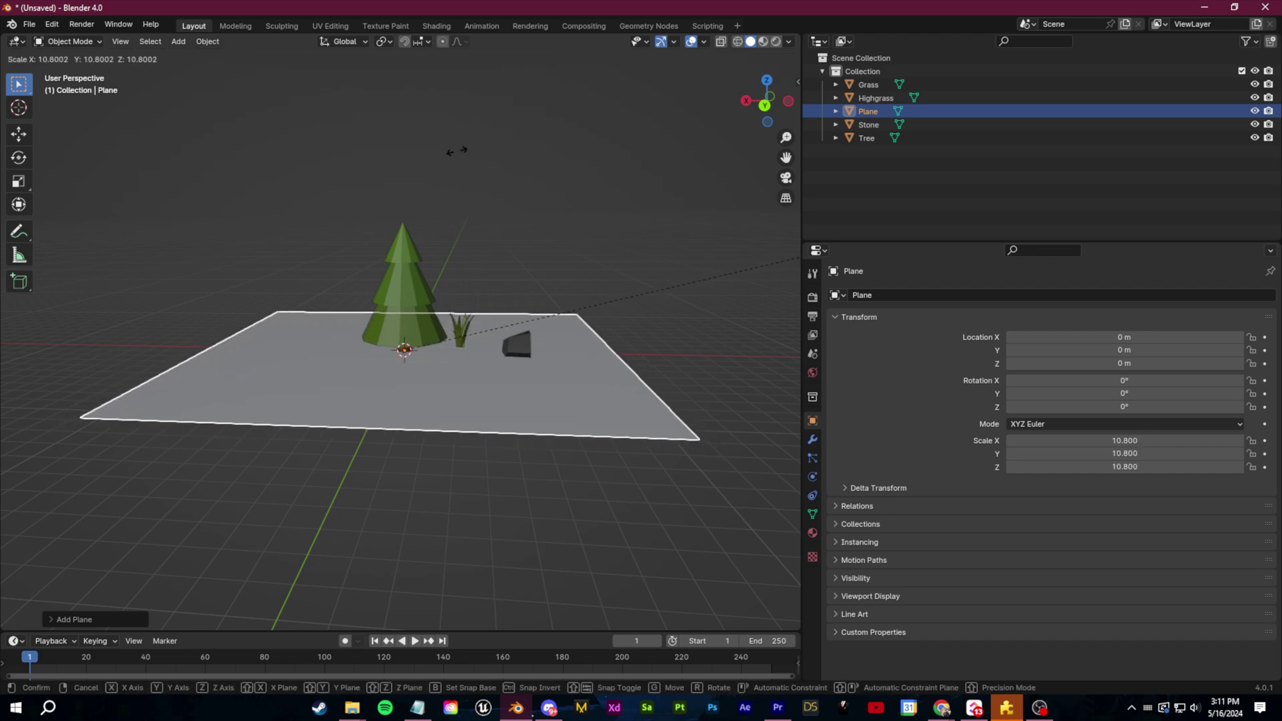
left_click(610, 362)
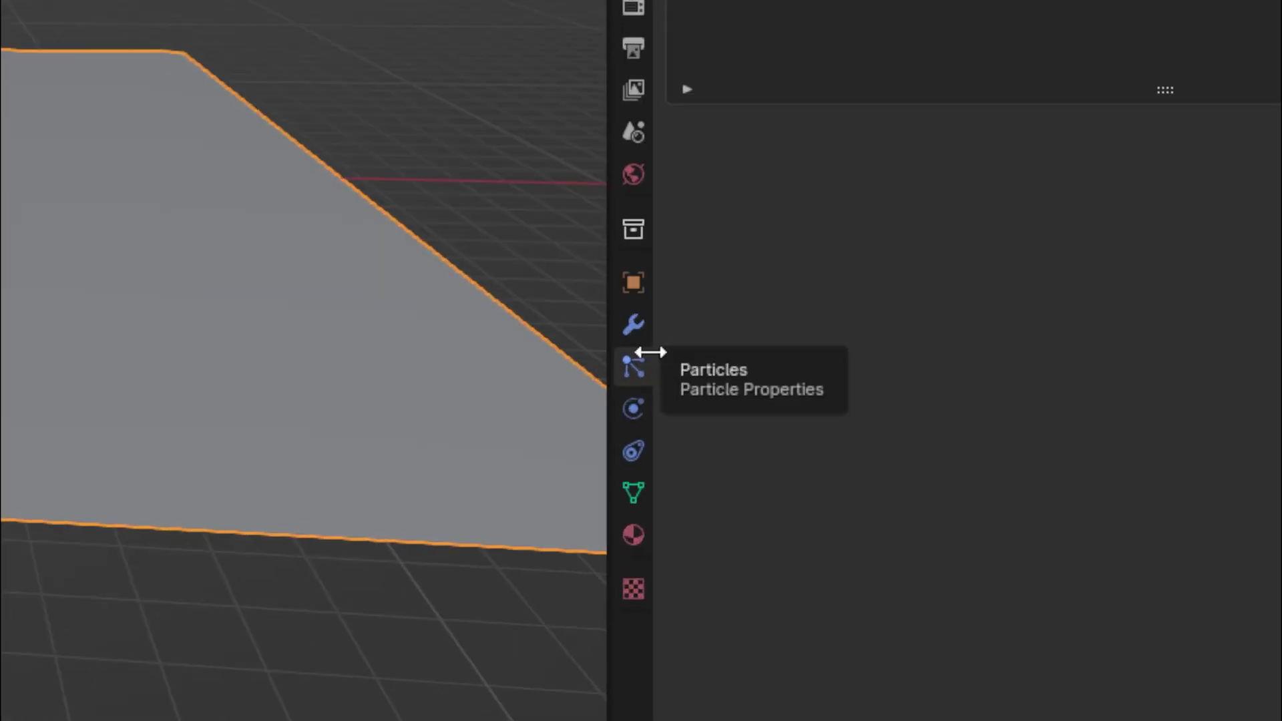
left_click(813, 458)
left_click(1255, 242)
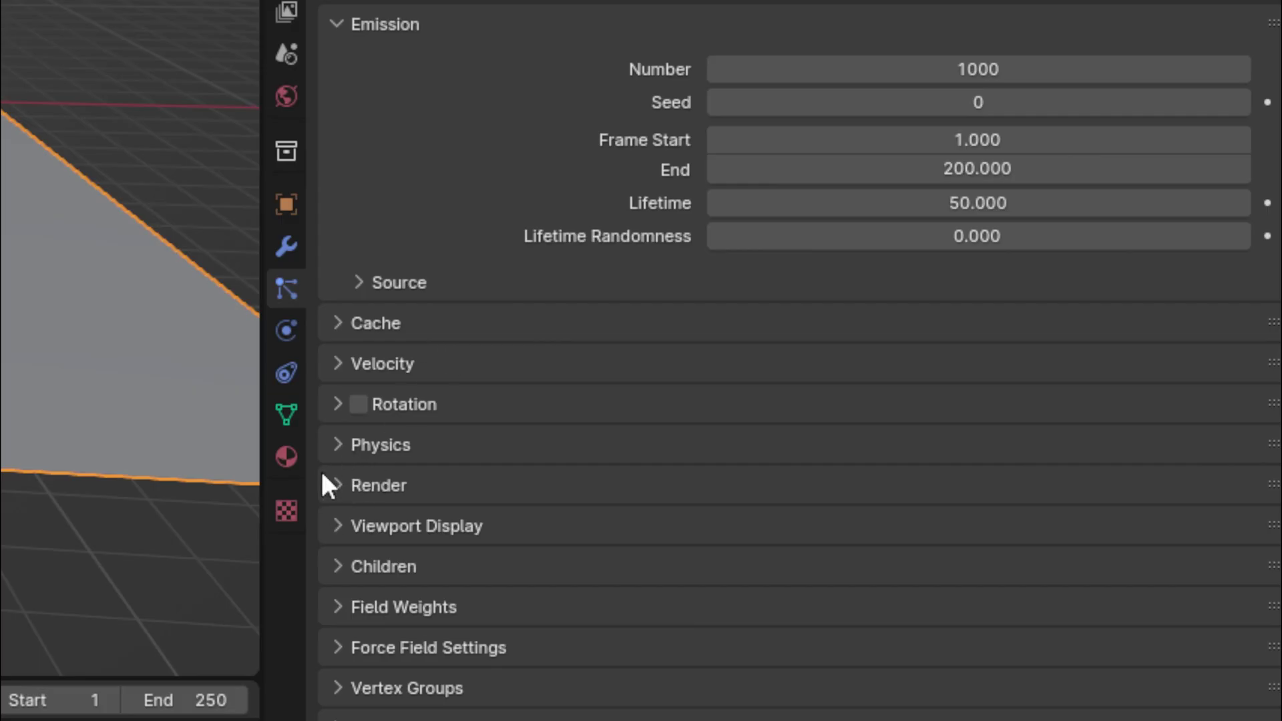
Step: Set the plane's particles to render as Object and look through the Instance Object choices
left_click(334, 485)
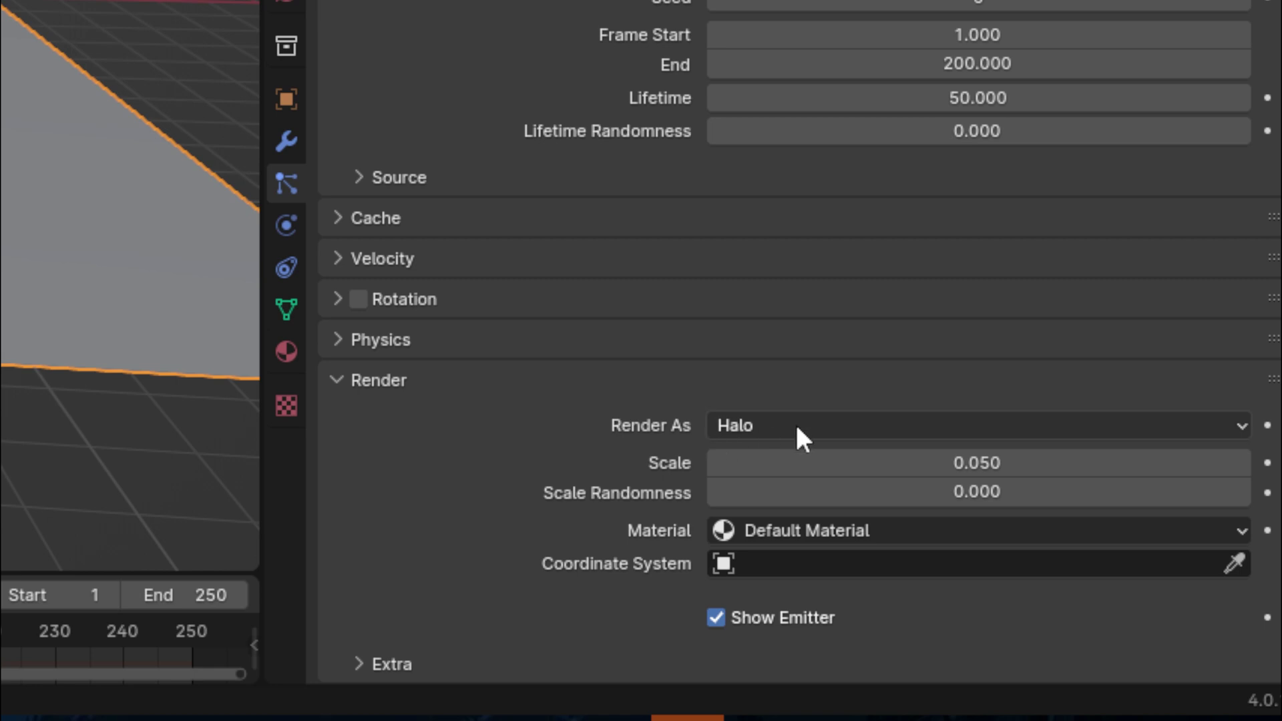
left_click(796, 428)
left_click(778, 590)
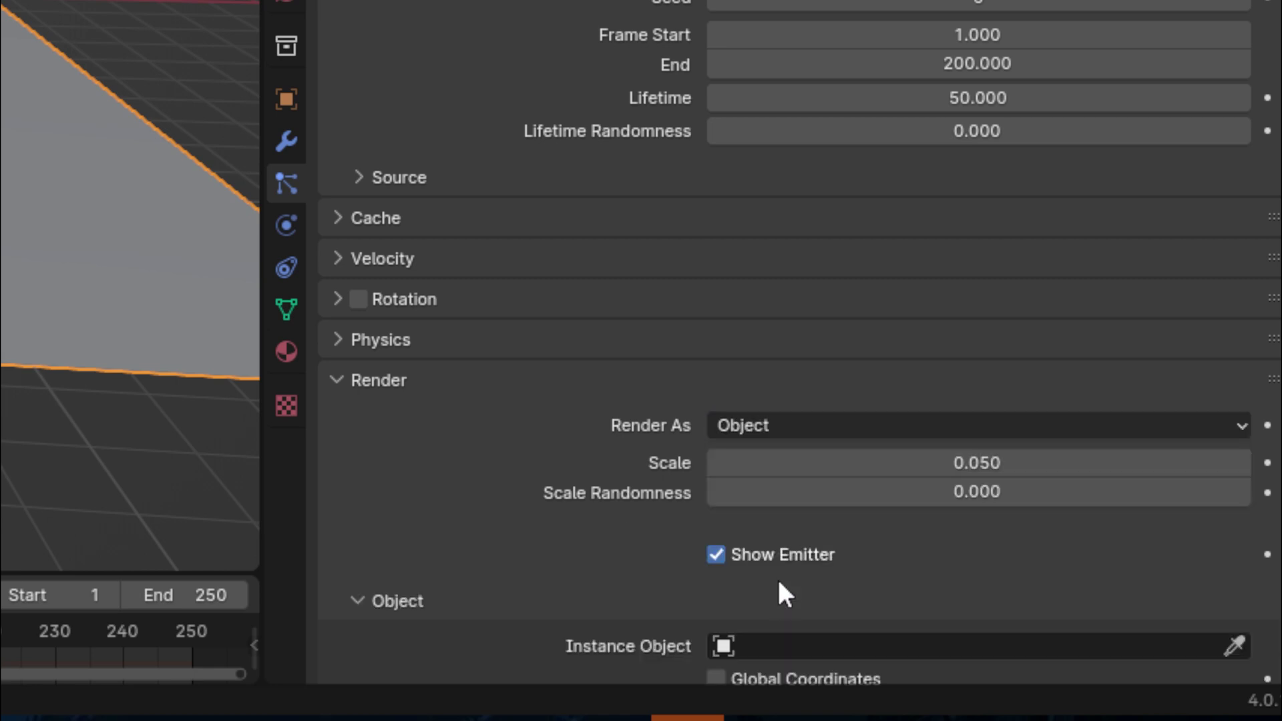
scroll(779, 583, "down", 4)
left_click(852, 541)
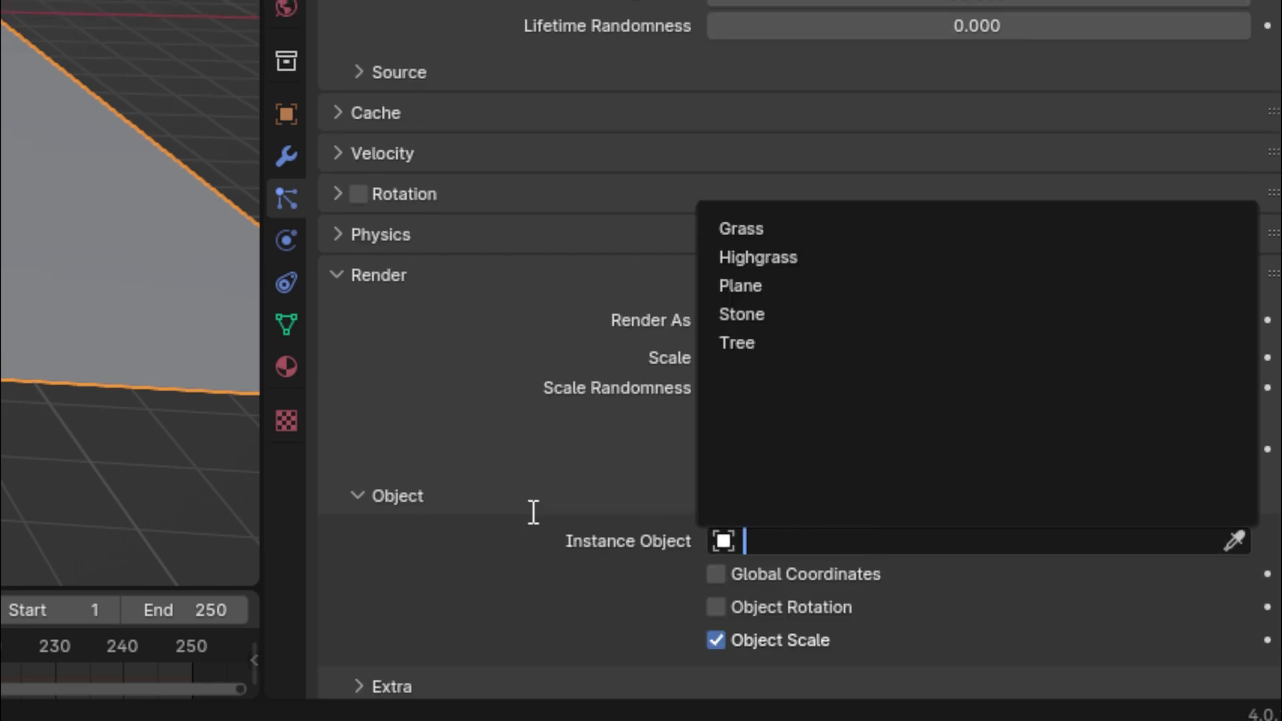
left_click(858, 320)
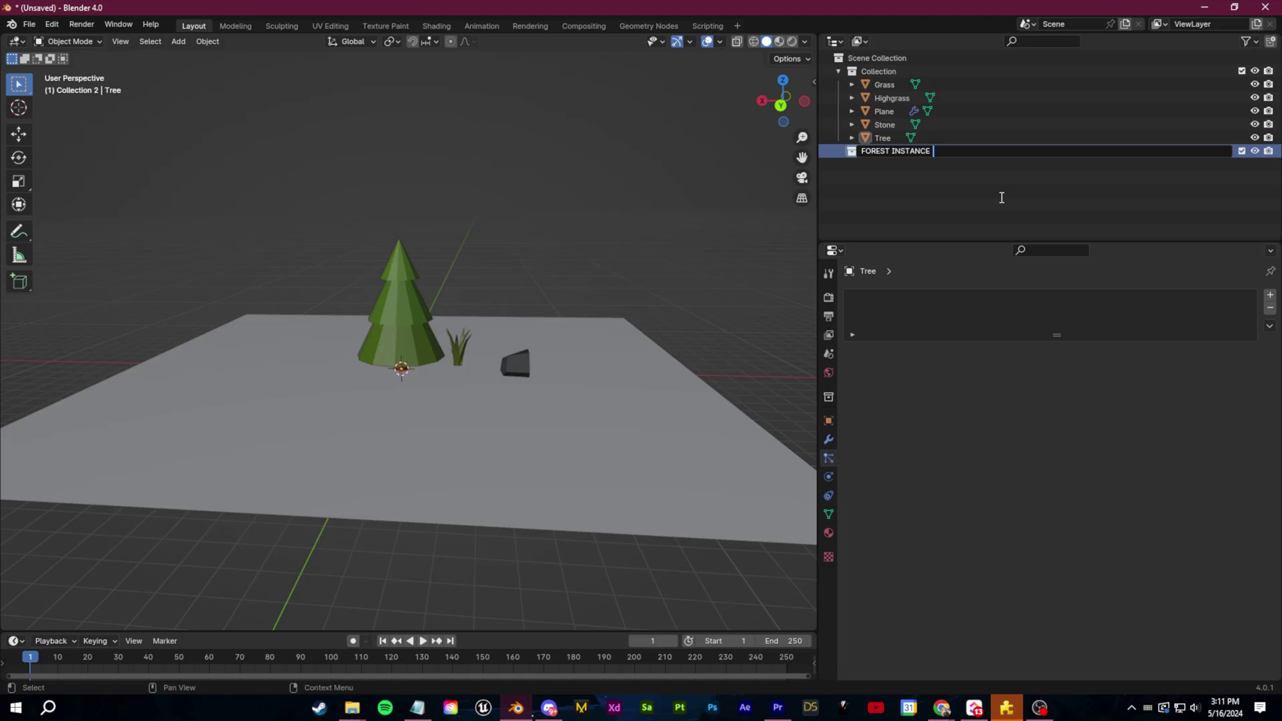
Step: Name the new collection FOREST INSTANCE and move the tree, stone, highgrass and grass objects into it
key("Return")
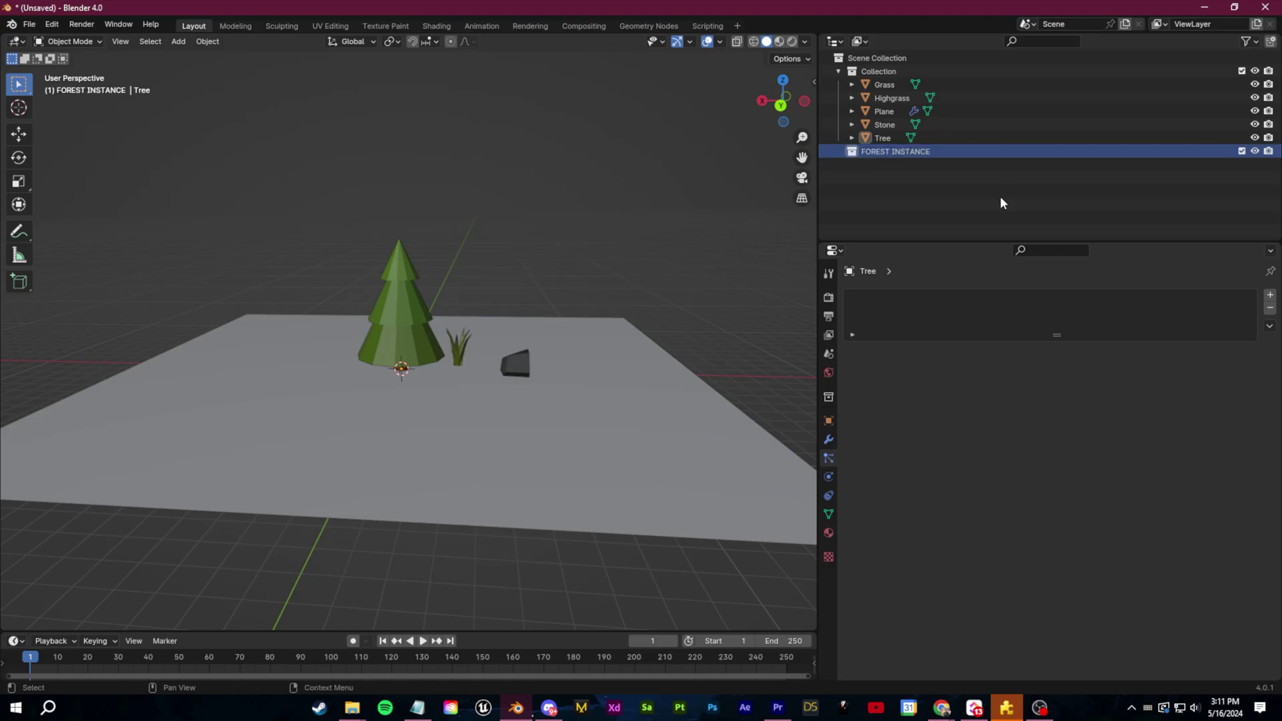
left_click(925, 138)
left_click(921, 124, "shift")
left_click(917, 97, "ctrl")
left_click(914, 85, "ctrl")
left_click_drag(912, 98, 903, 152)
Step: Set the plane's particles to render as Collection, with FOREST INSTANCE as the instance collection
left_click(884, 84)
scroll(1028, 467, "down", 2)
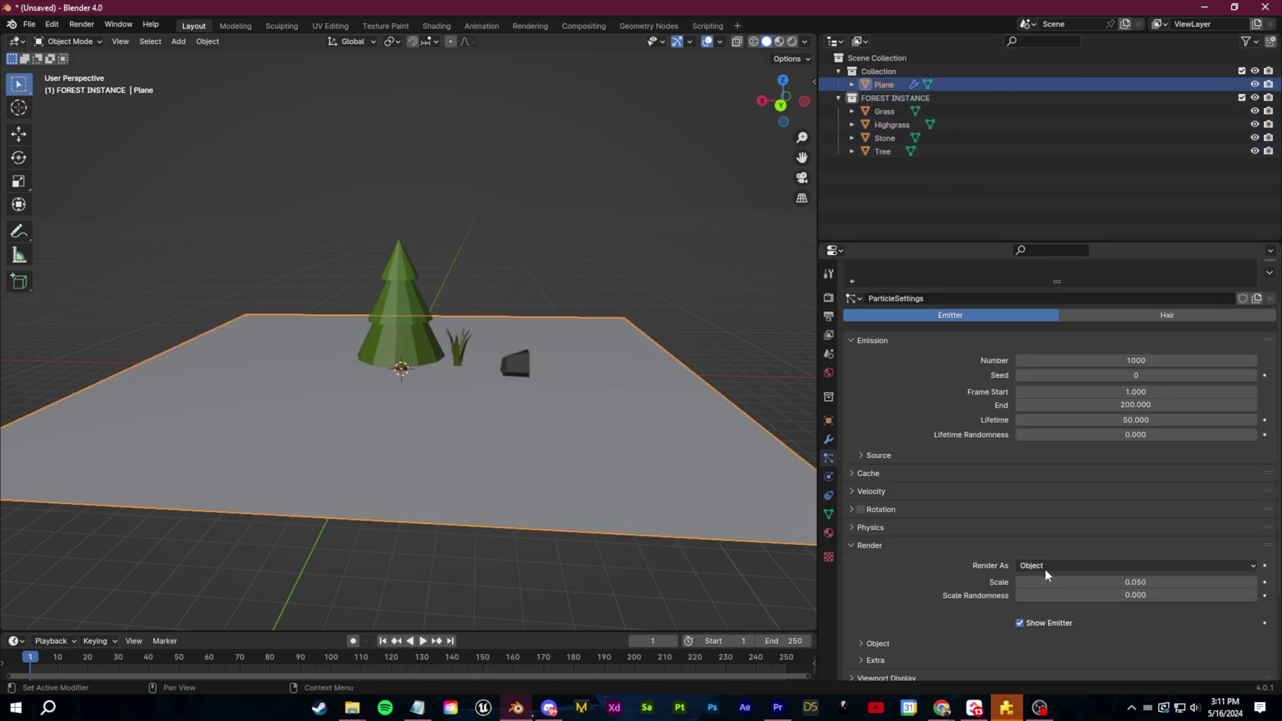
left_click(1044, 569)
left_click(1047, 655)
scroll(1004, 598, "down", 2)
left_click(1041, 609)
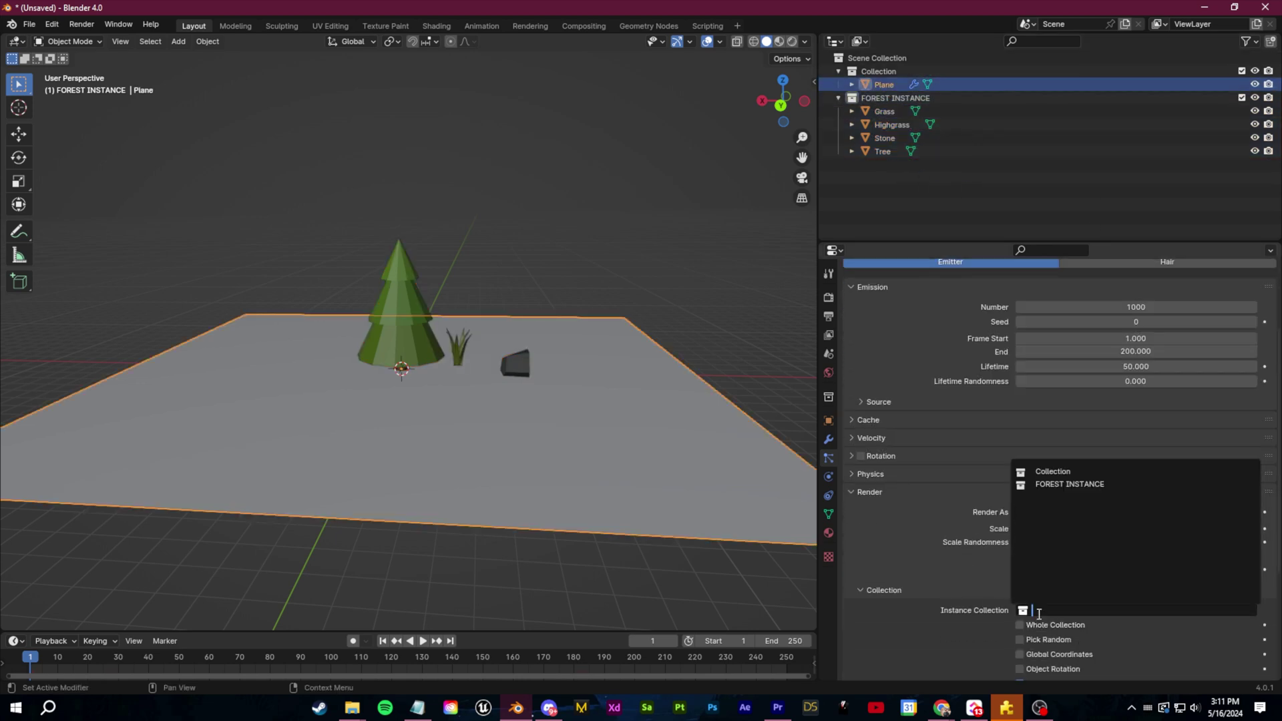
left_click(1067, 483)
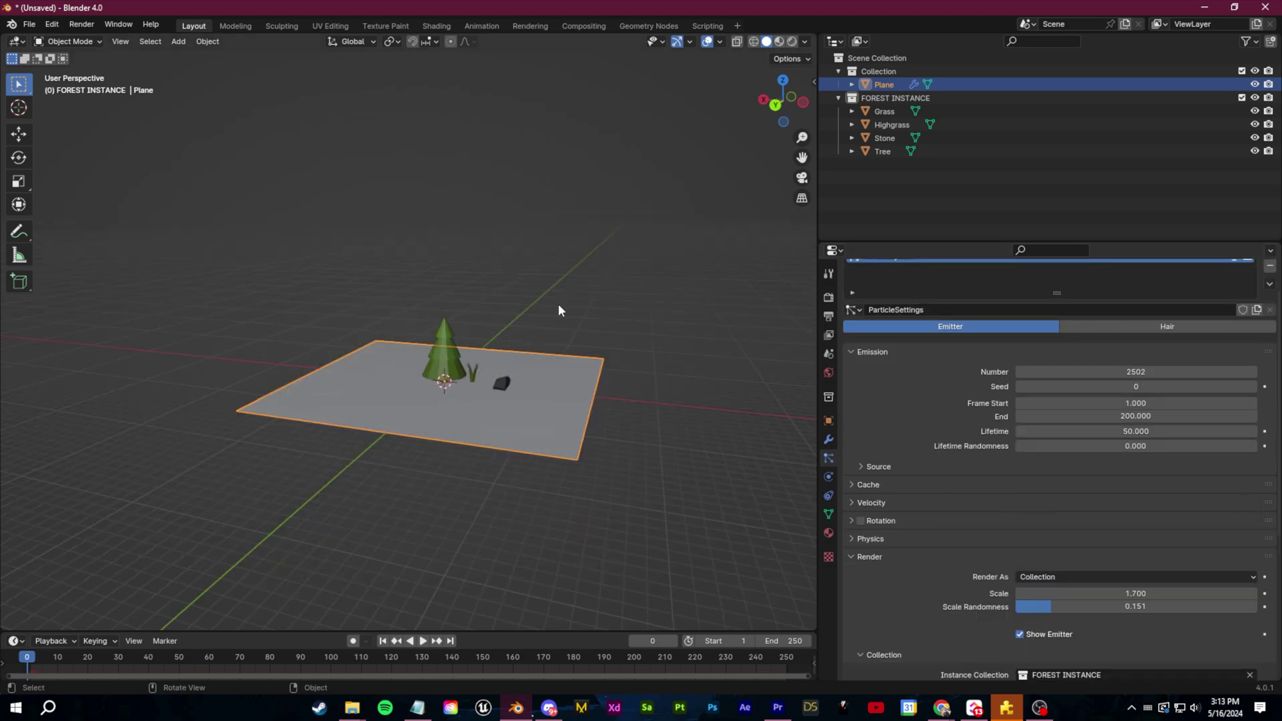
Step: Play the animation to preview the forest particles emitted from the plane
key("space")
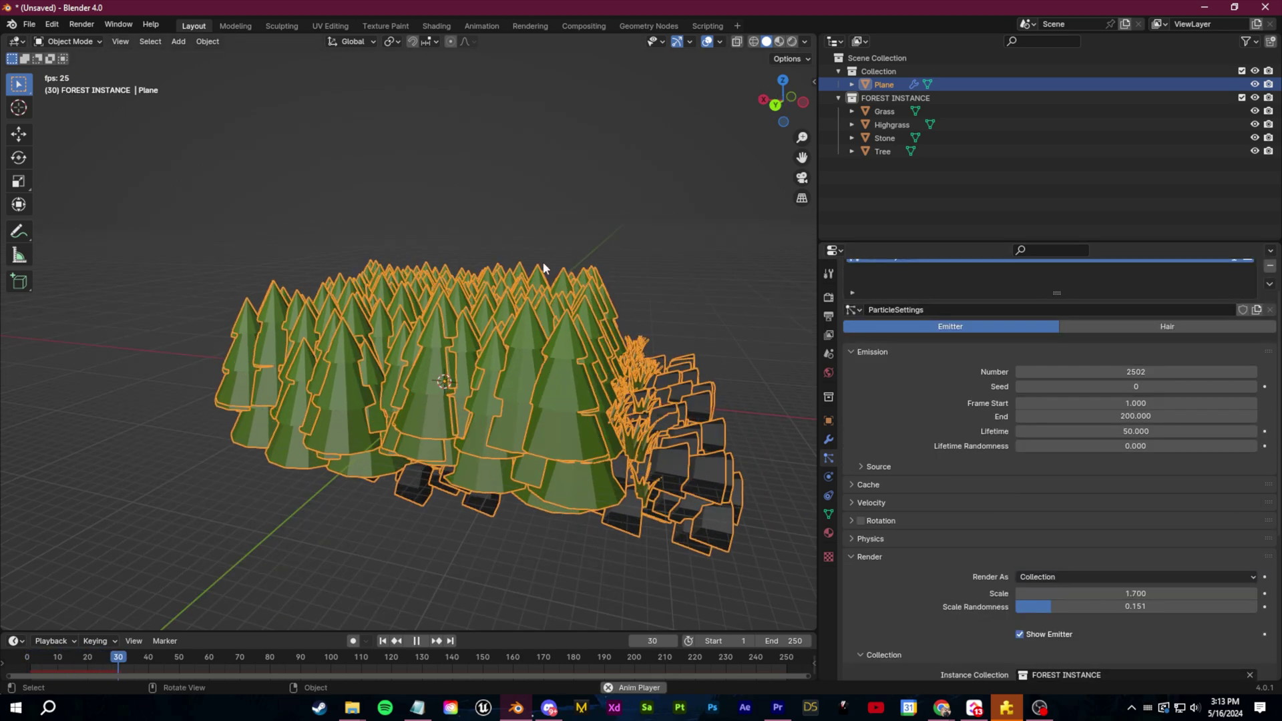
key("space")
middle_click_drag(636, 487, 565, 436)
Step: Set the Gravity and All field weights of the plane's particle system to 0
scroll(936, 551, "down", 8)
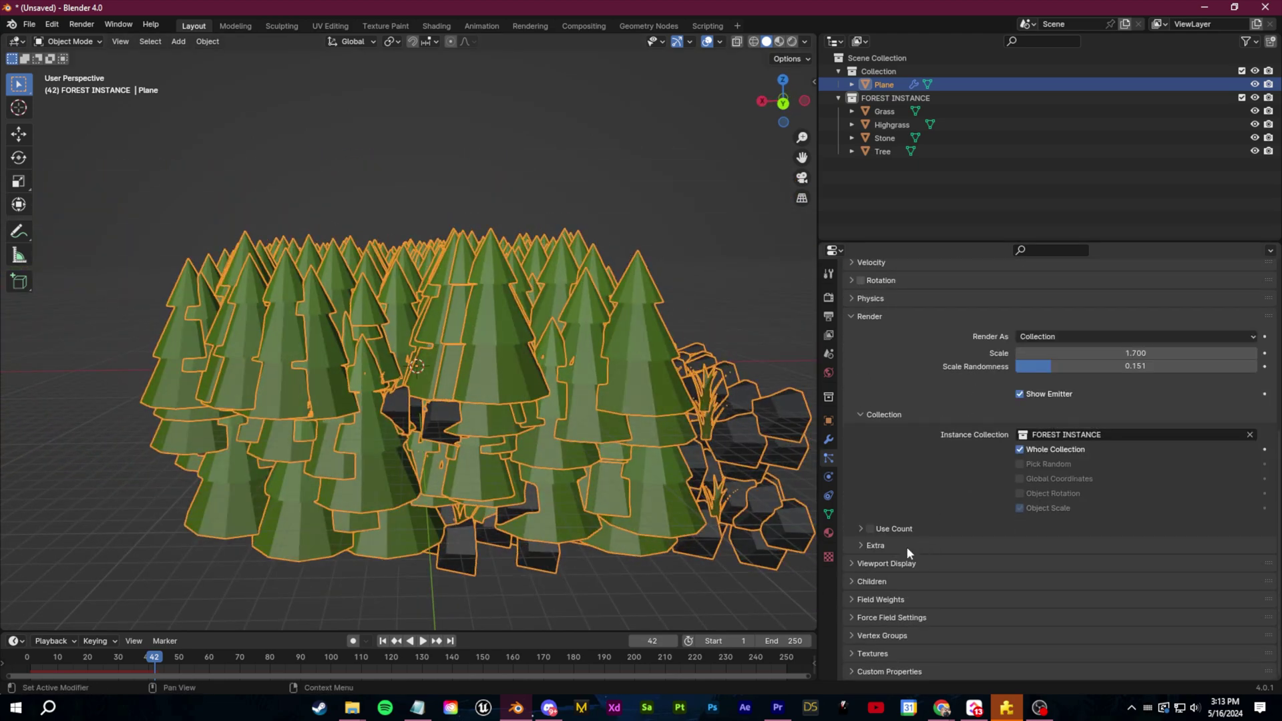
left_click(862, 599)
scroll(868, 587, "down", 5)
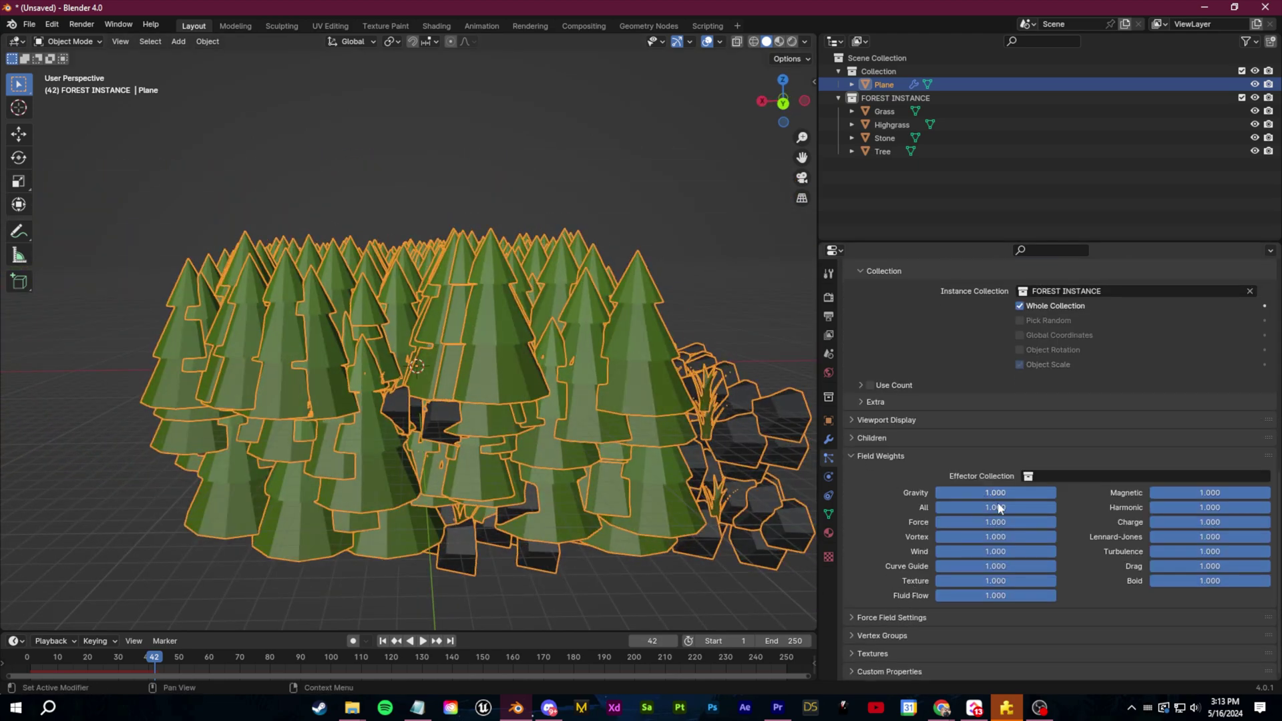
Step: Rewind the timeline and replay the animation to check how the particles move
left_click_drag(155, 657, 119, 655)
left_click_drag(117, 658, 33, 664)
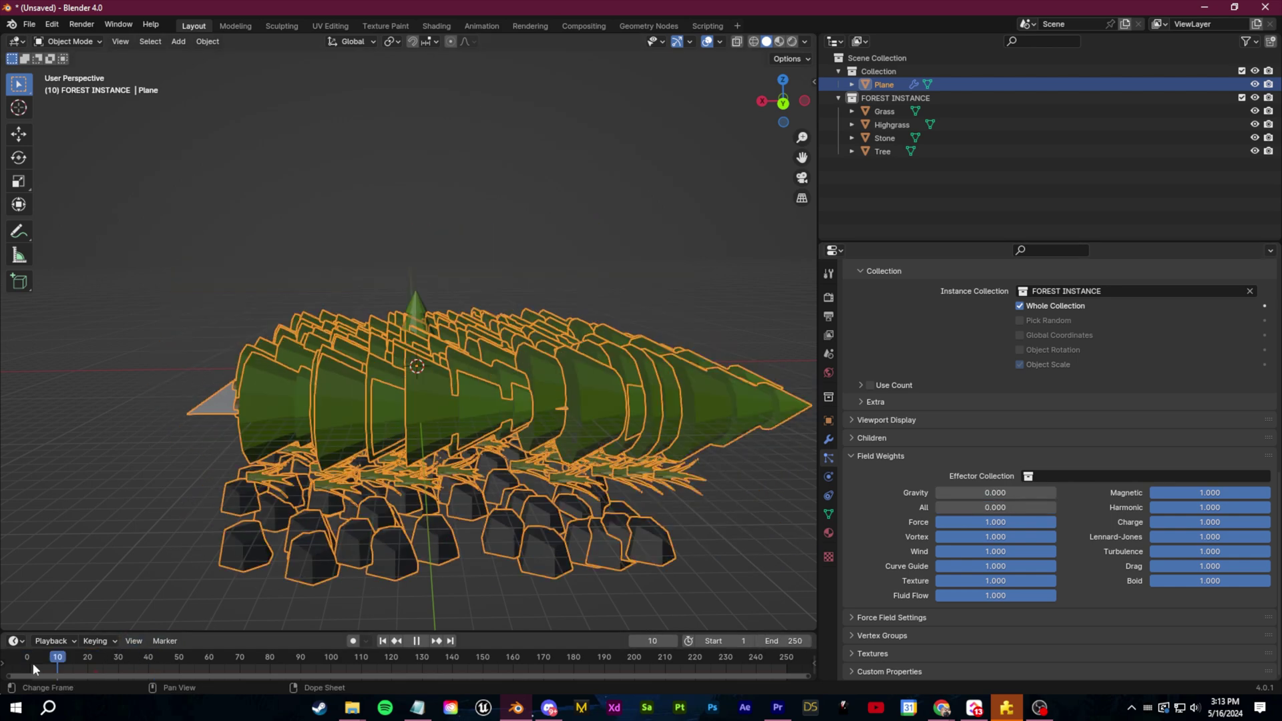
key("space")
key("space")
Step: Set the particles' Normal velocity to 0 m/s
scroll(944, 515, "up", 10)
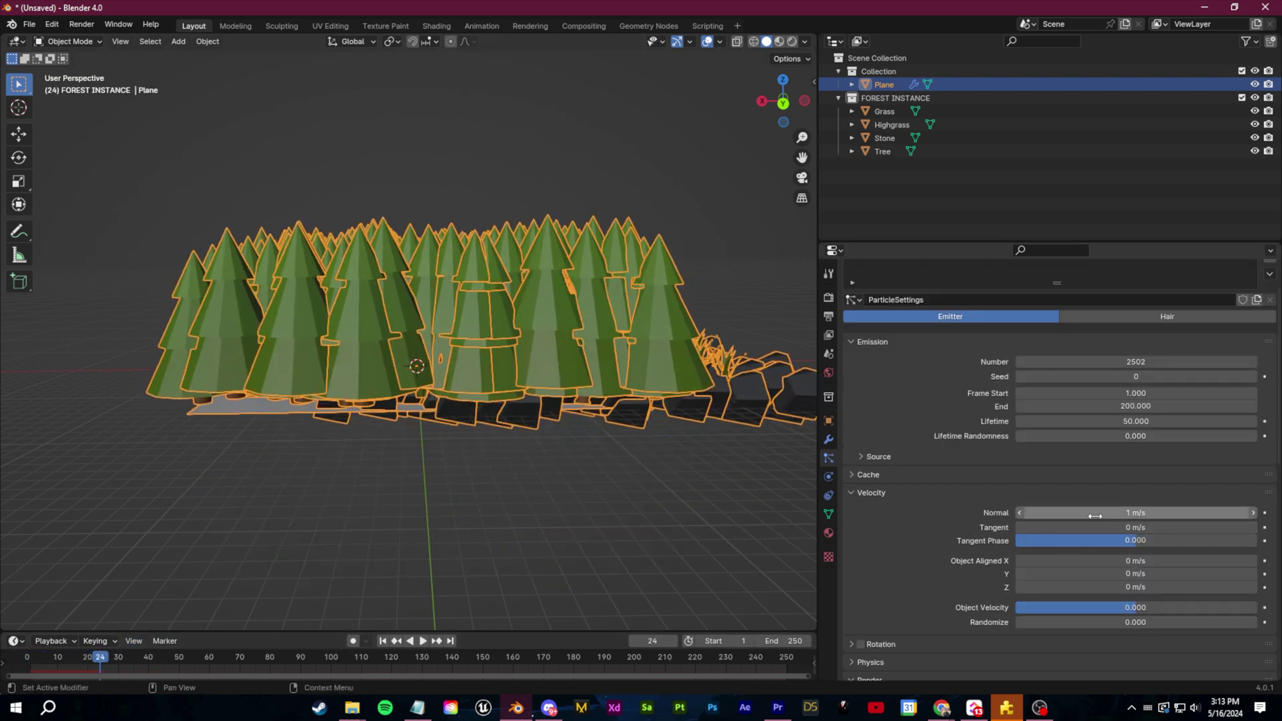
left_click(1119, 512)
type("0")
key("Return")
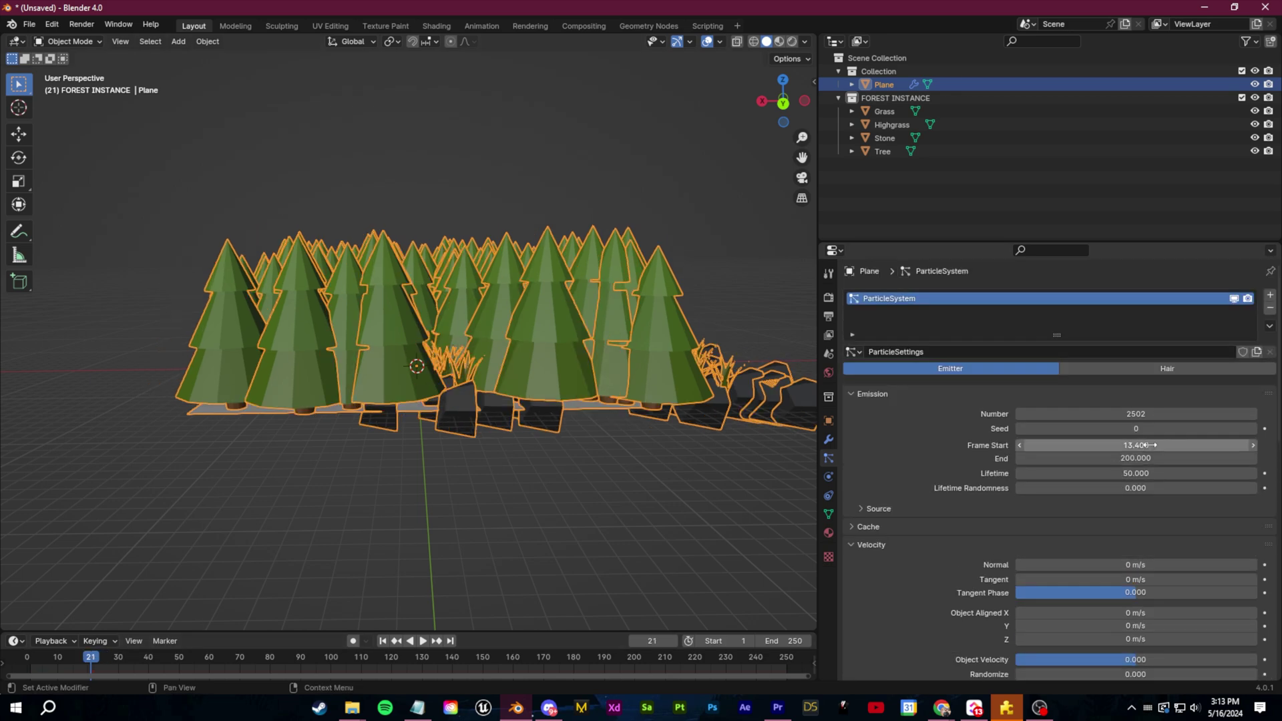
Step: Set both the emission Frame Start and End of the plane's particle system to -10
left_click(1151, 445)
type("-10")
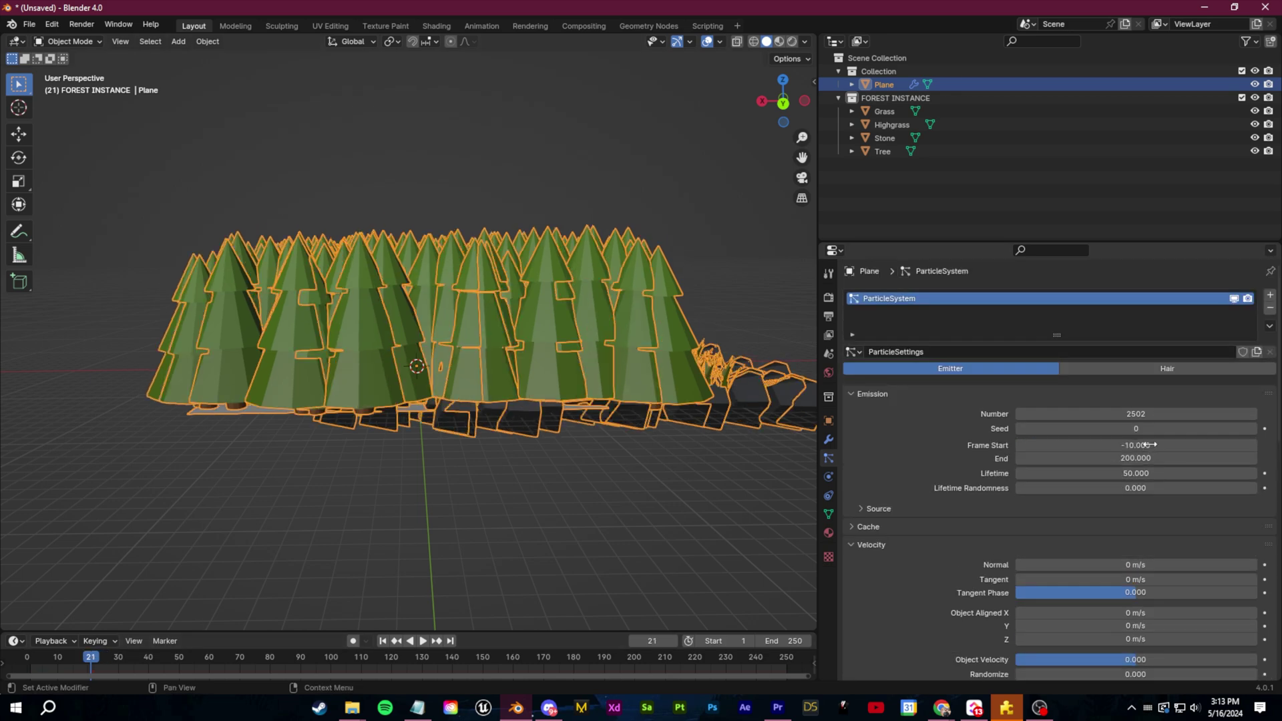
key("Return")
left_click(1088, 460)
type("-10")
key("Return")
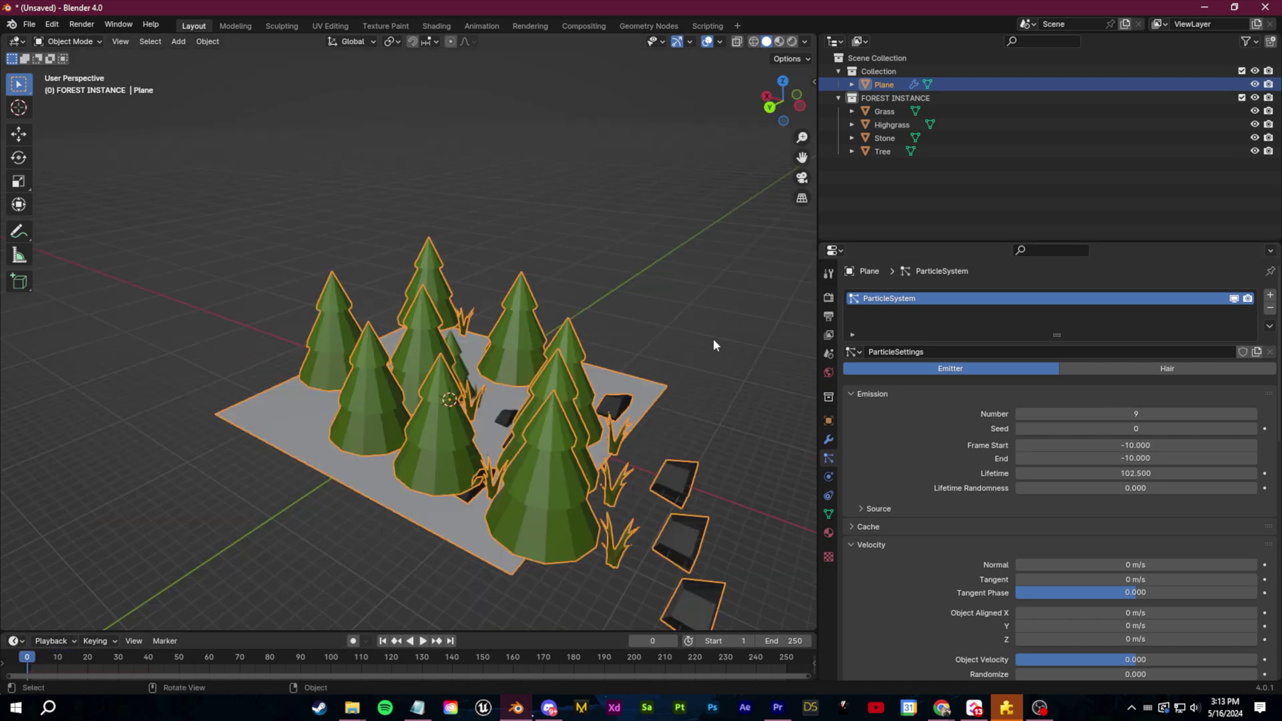
Step: Set the particle seed to 37 and adjust the render scale and scale randomness of the forest instances
middle_click_drag(714, 344, 695, 300)
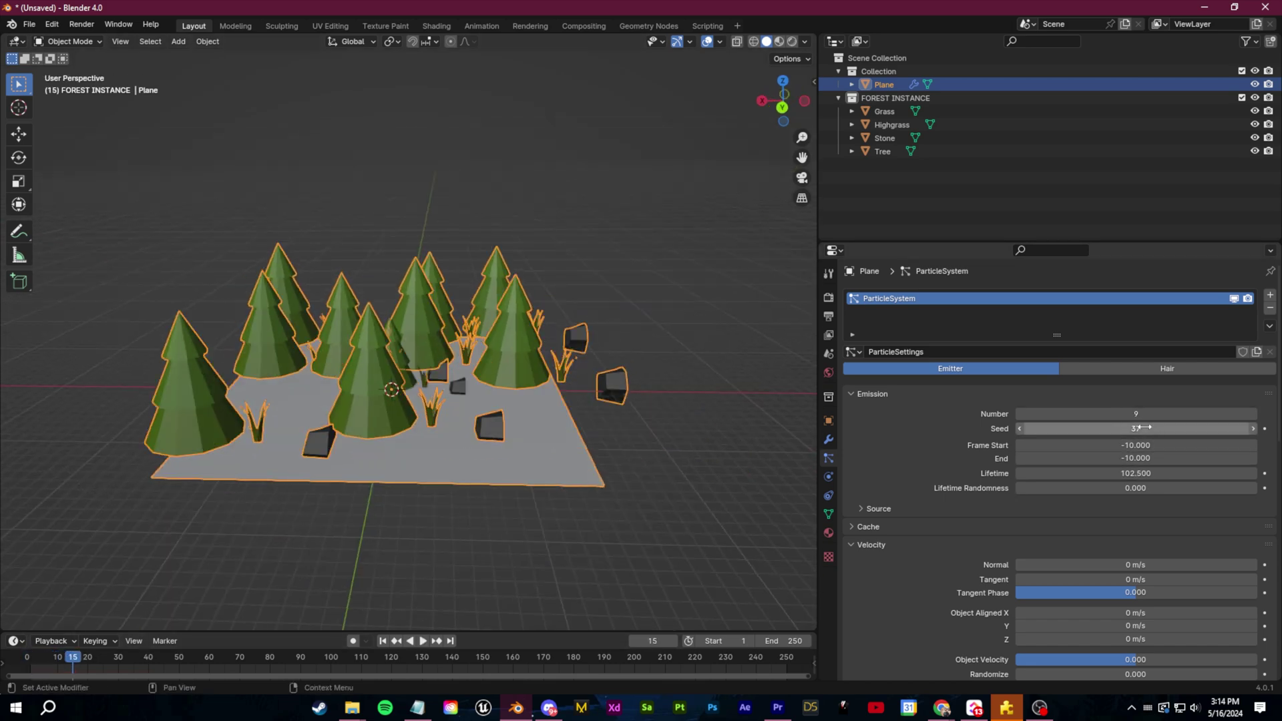
left_click_drag(1145, 428, 1182, 428)
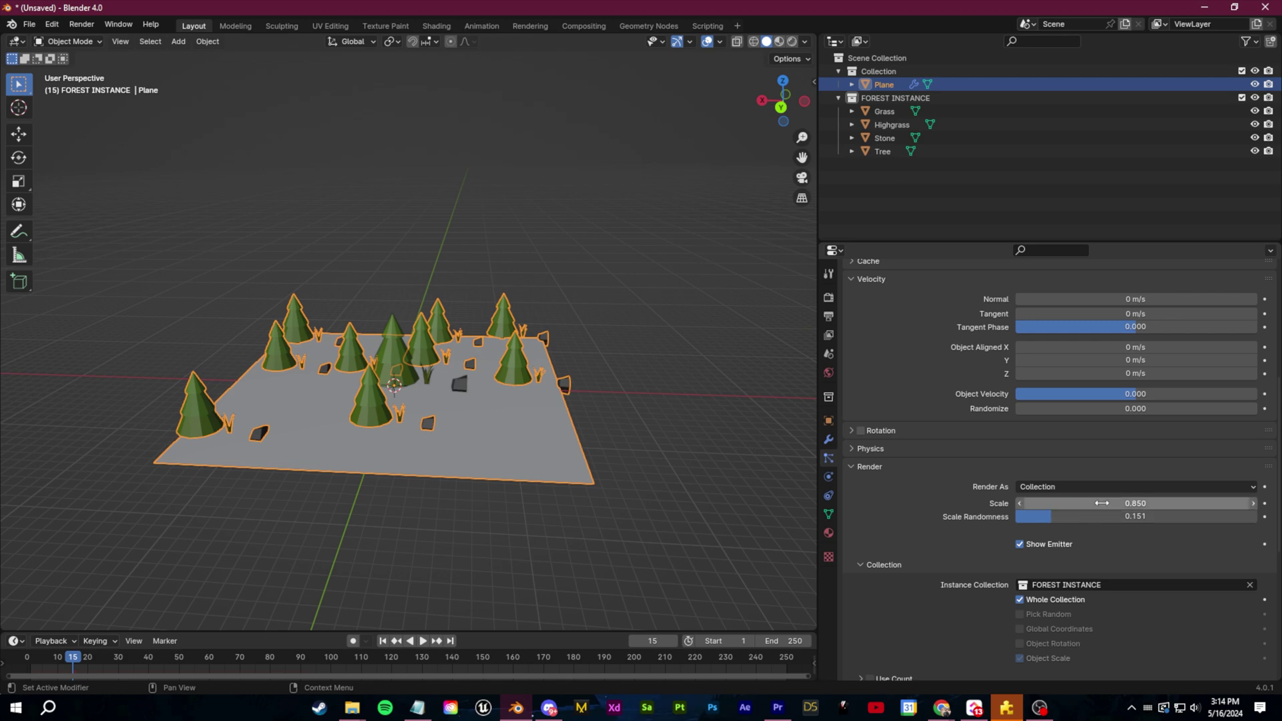
left_click_drag(1102, 503, 1139, 517)
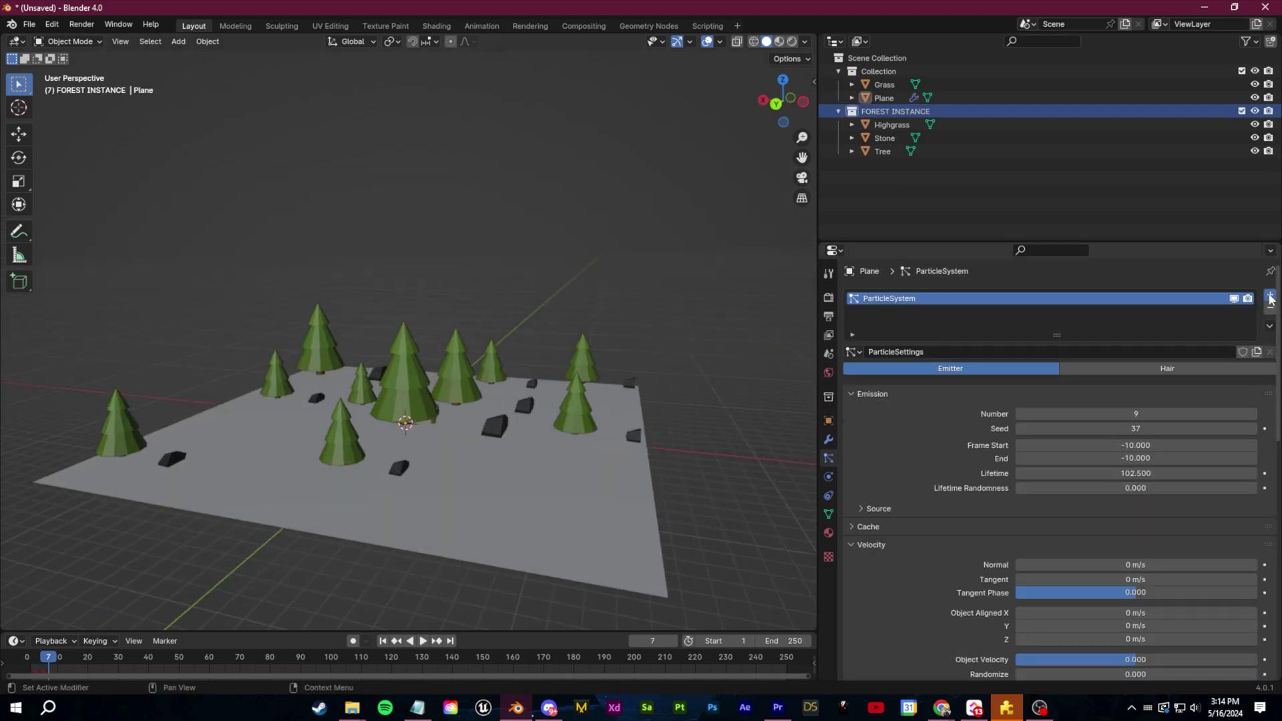
Step: Add a second particle system to the plane that renders the Grass object with a scale randomness of 1.000
left_click(1270, 297)
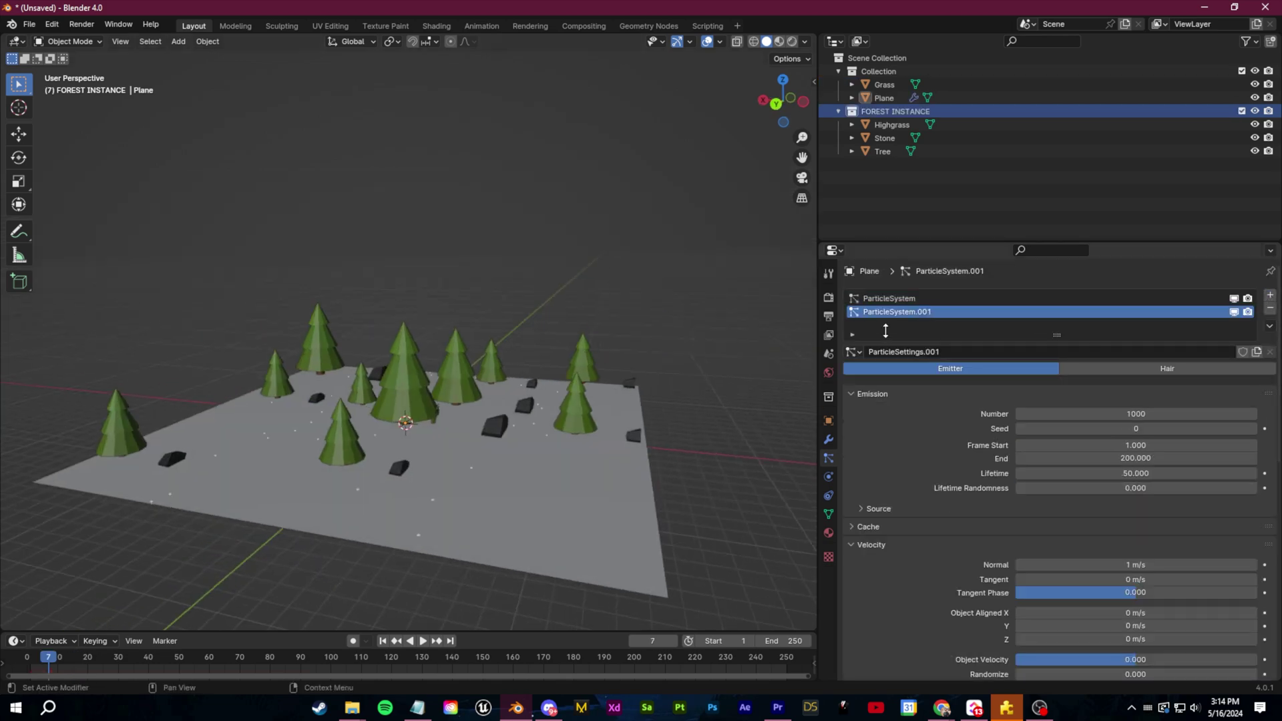
scroll(979, 485, "down", 8)
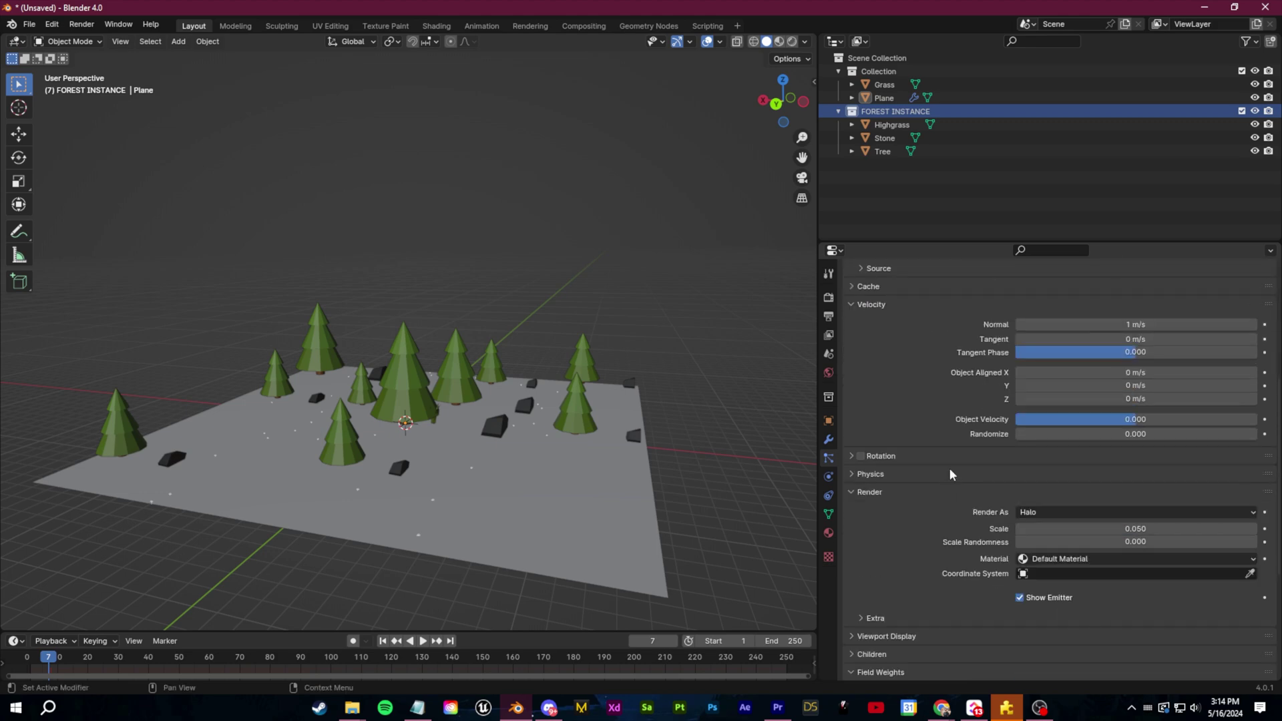
left_click(1076, 513)
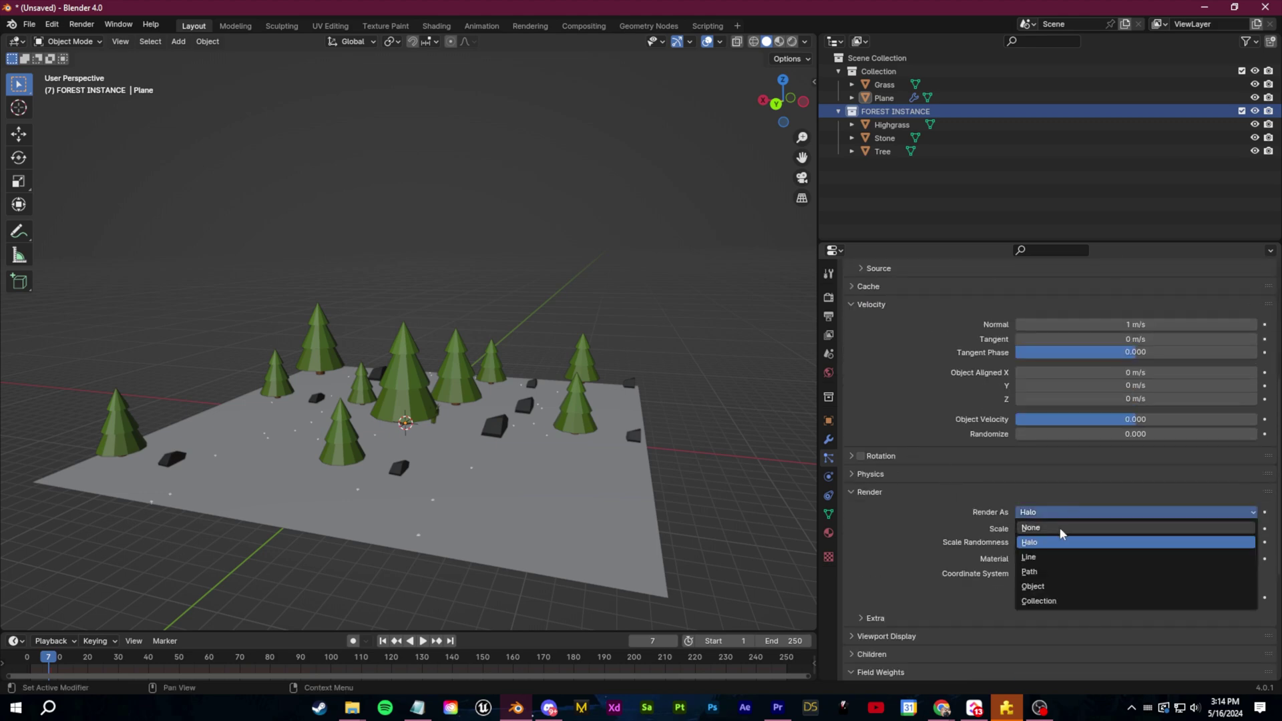
left_click(1056, 585)
scroll(966, 549, "down", 2)
left_click(1081, 557)
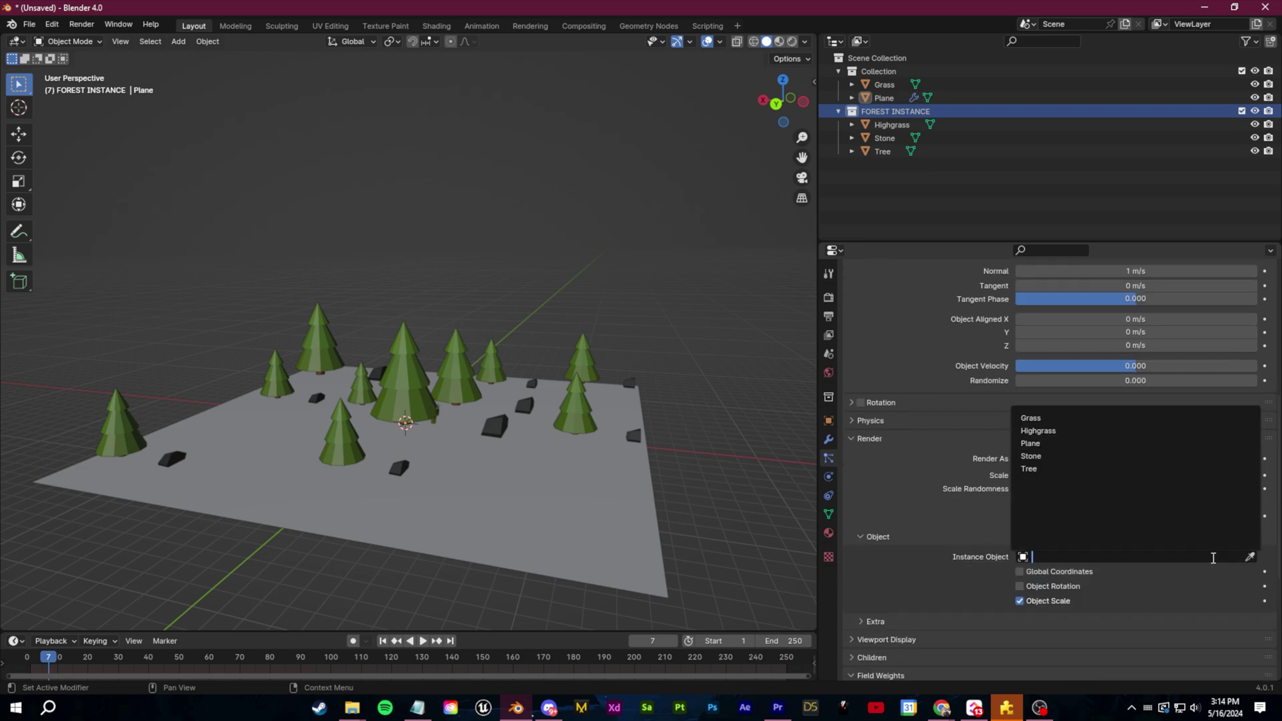
left_click(1068, 418)
scroll(1052, 480, "up", 1)
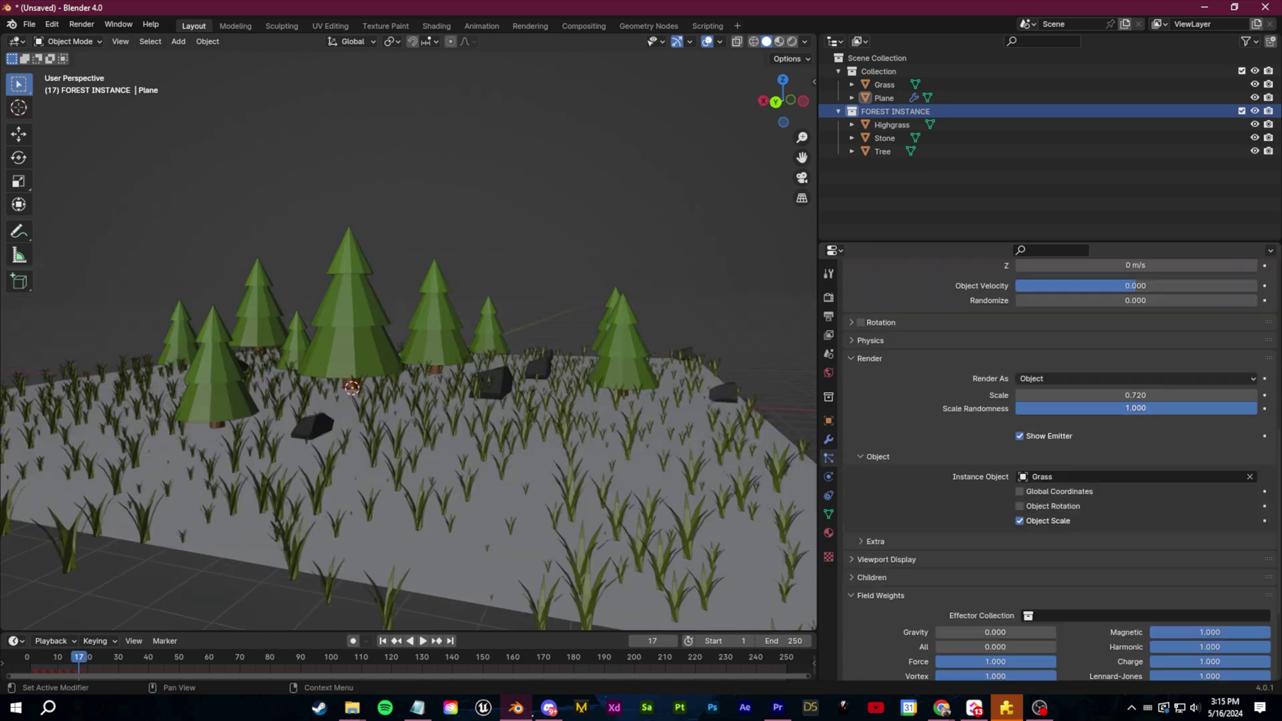
left_click_drag(1102, 408, 1255, 408)
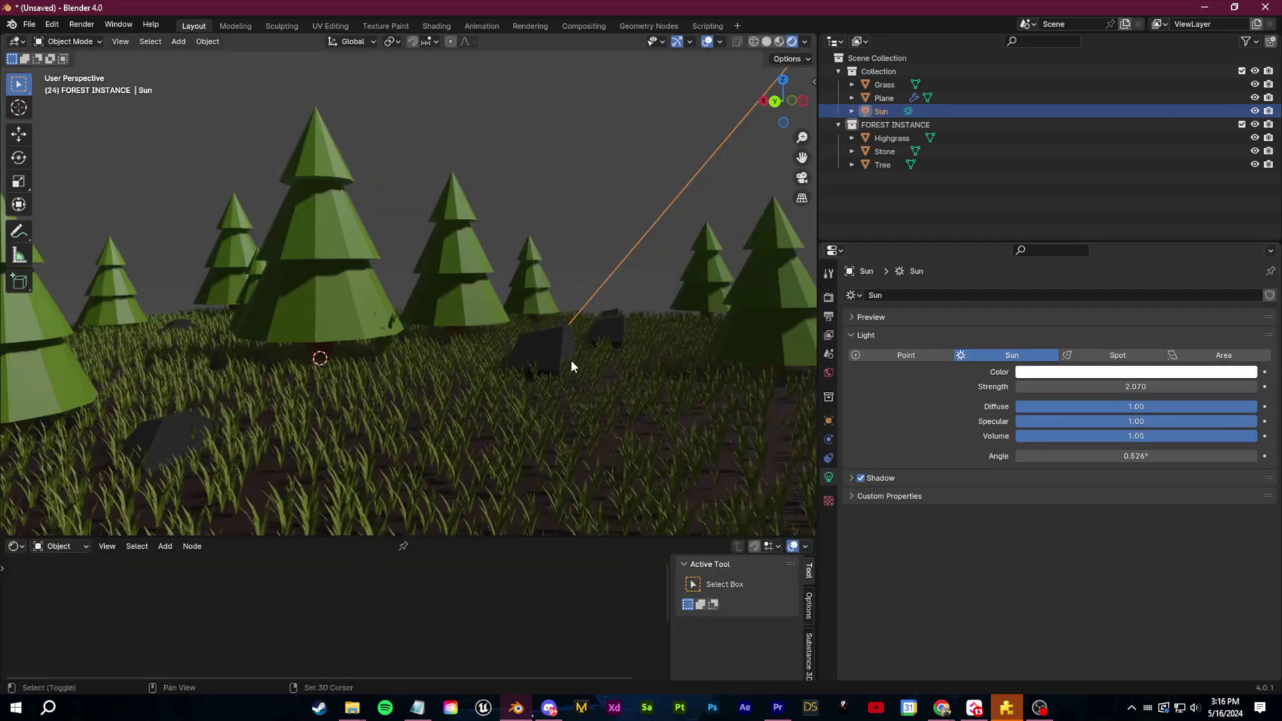
middle_click_drag(571, 361, 572, 389, "shift")
scroll(572, 389, "down", 3)
left_click_drag(700, 97, 635, 174)
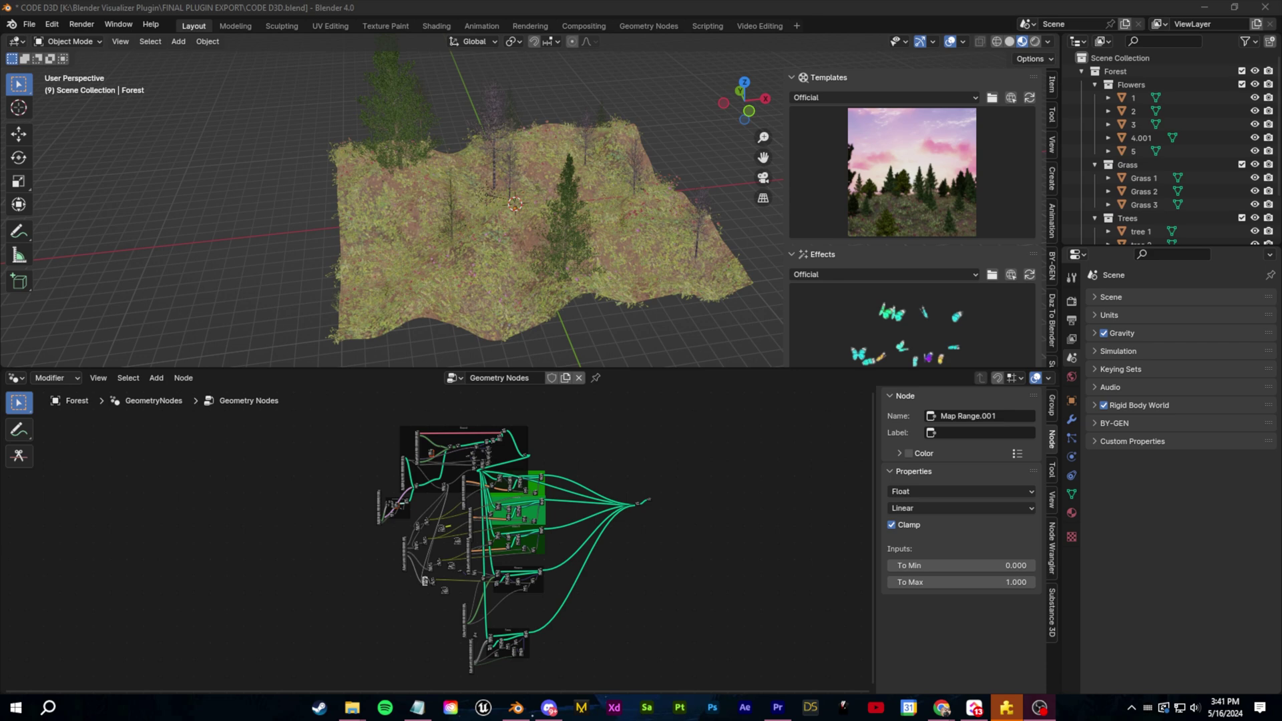
Step: Browse the plugin's asset categories and its gallery of scene templates
scroll(939, 199, "down", 6)
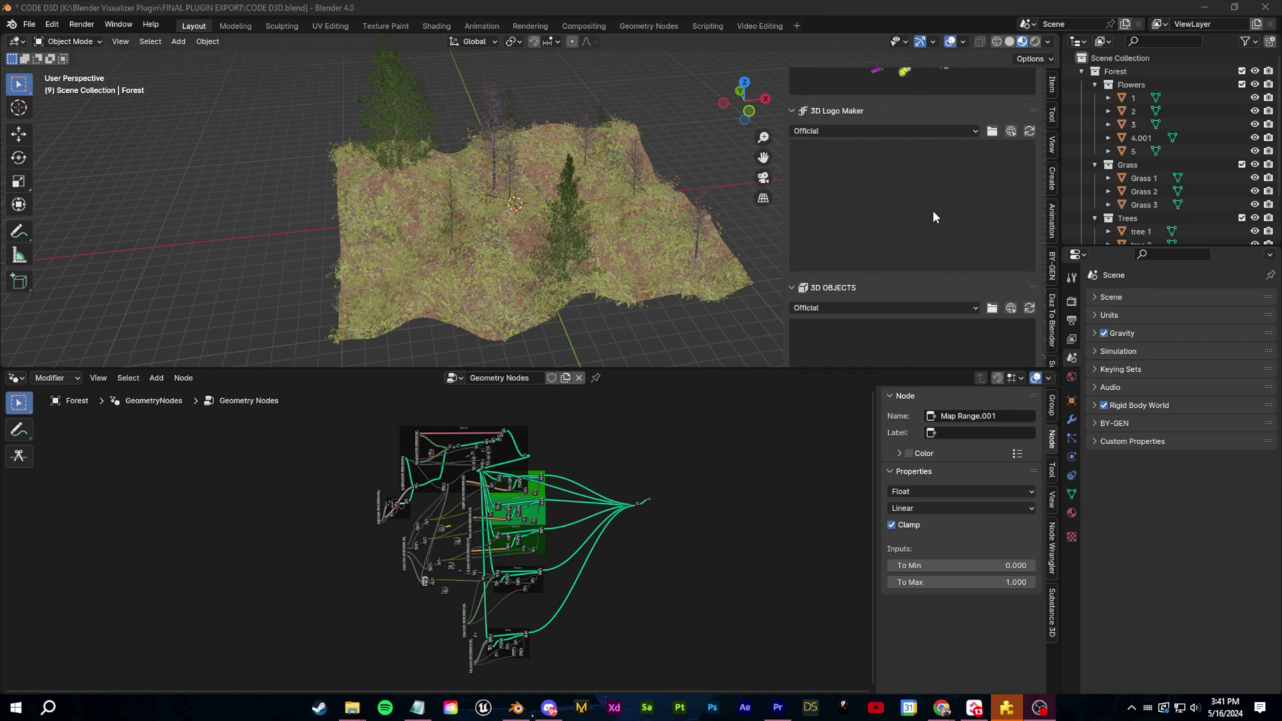
scroll(931, 226, "up", 6)
left_click(925, 179)
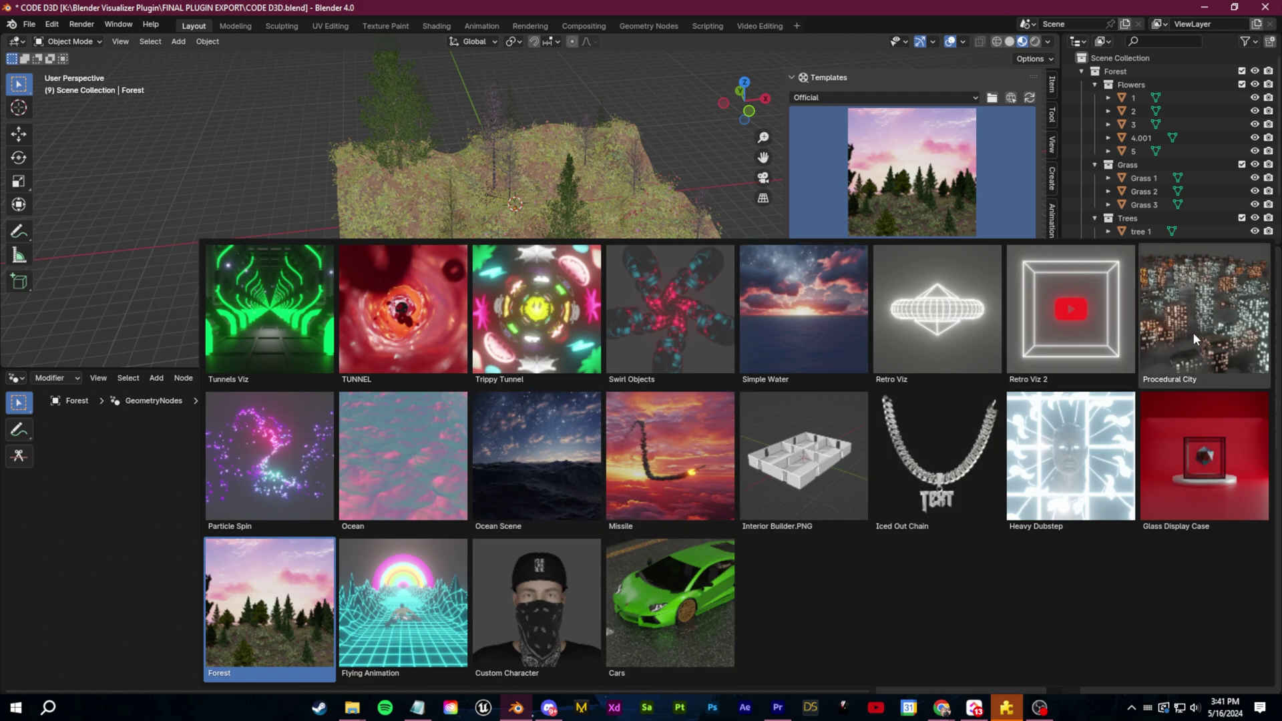
left_click(605, 98)
Step: Select the Forest terrain and examine its geometry node network, including the grass and flower groups
left_click(636, 200)
scroll(623, 518, "up", 12)
middle_click_drag(473, 427, 427, 530)
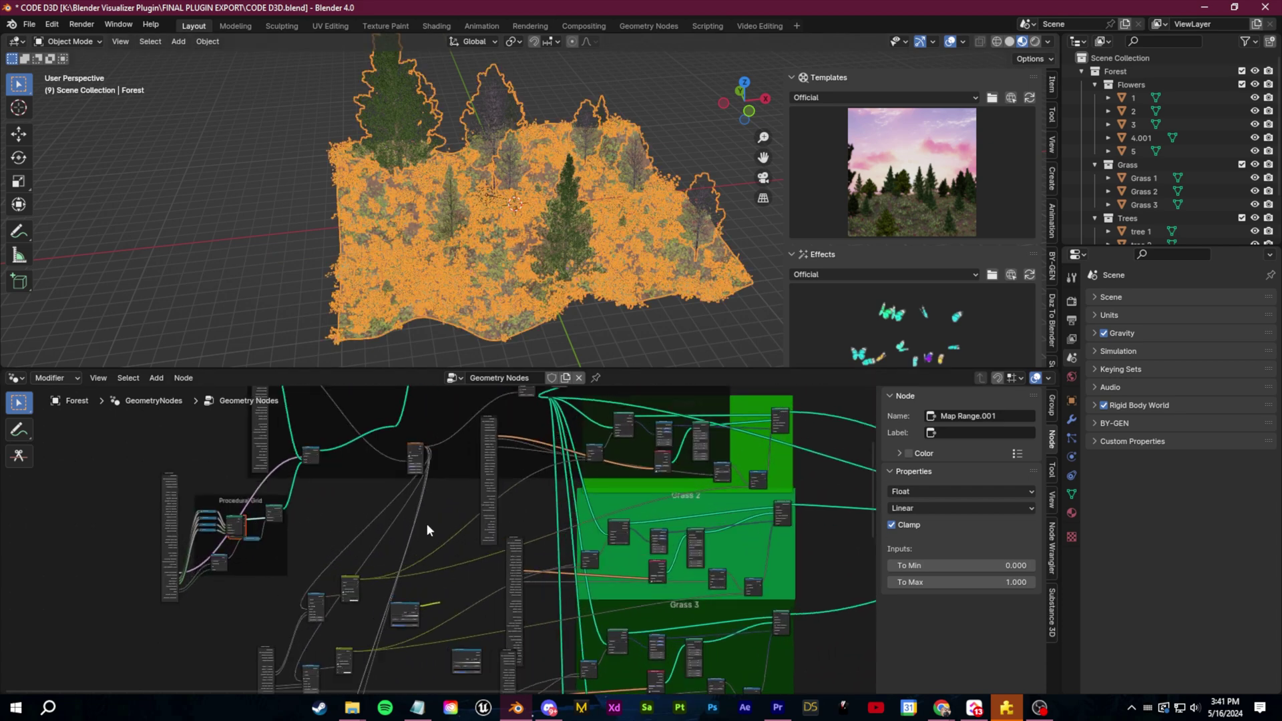
scroll(490, 514, "down", 5)
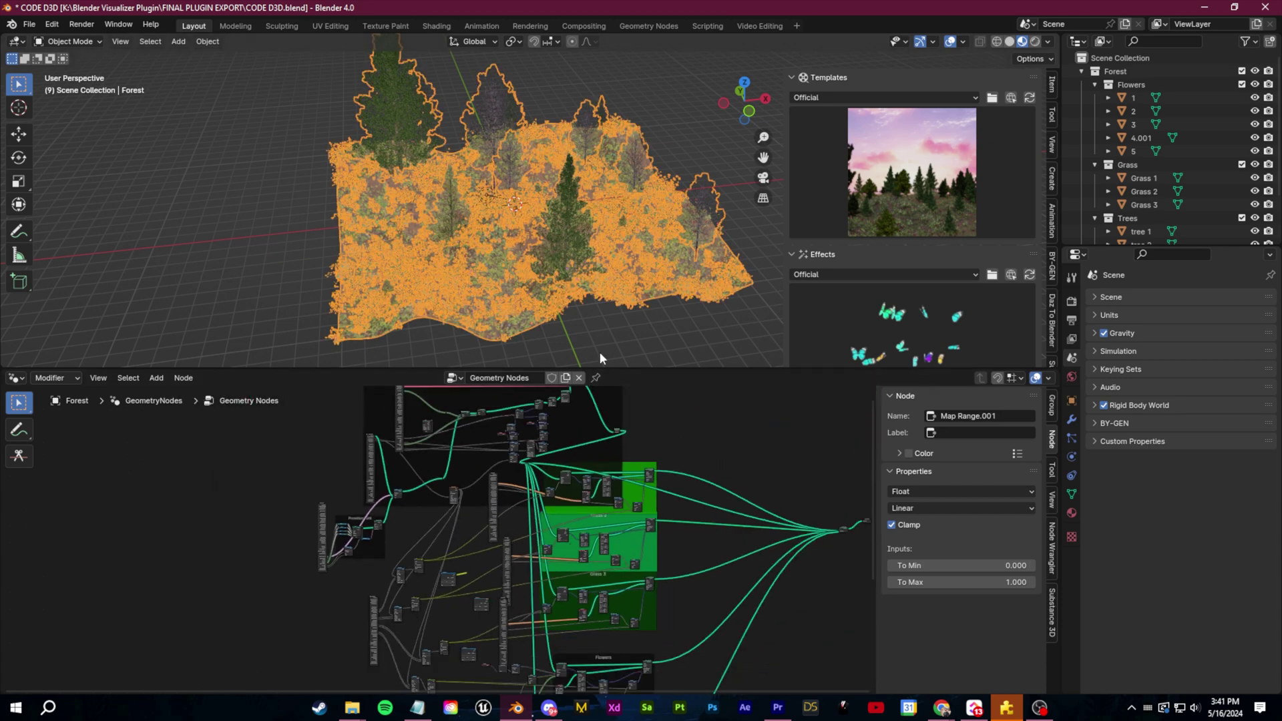
middle_click_drag(599, 473, 619, 459)
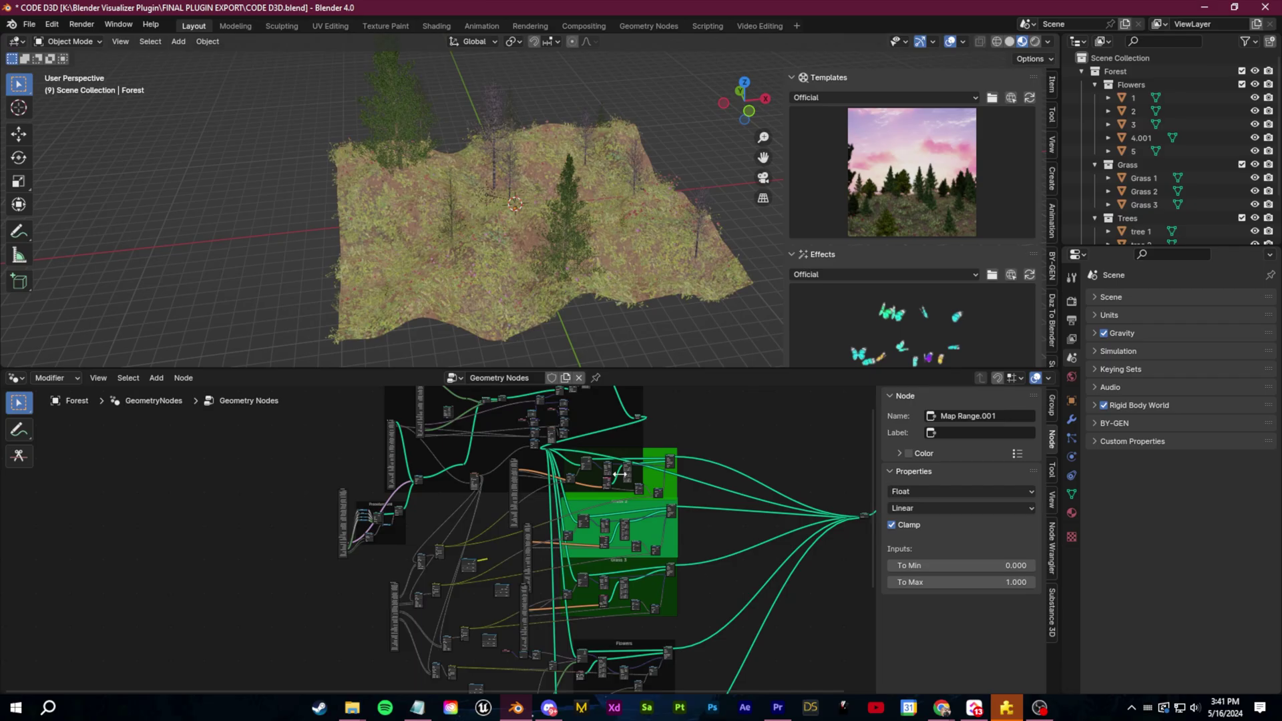
middle_click_drag(620, 474, 502, 498)
left_click(705, 289)
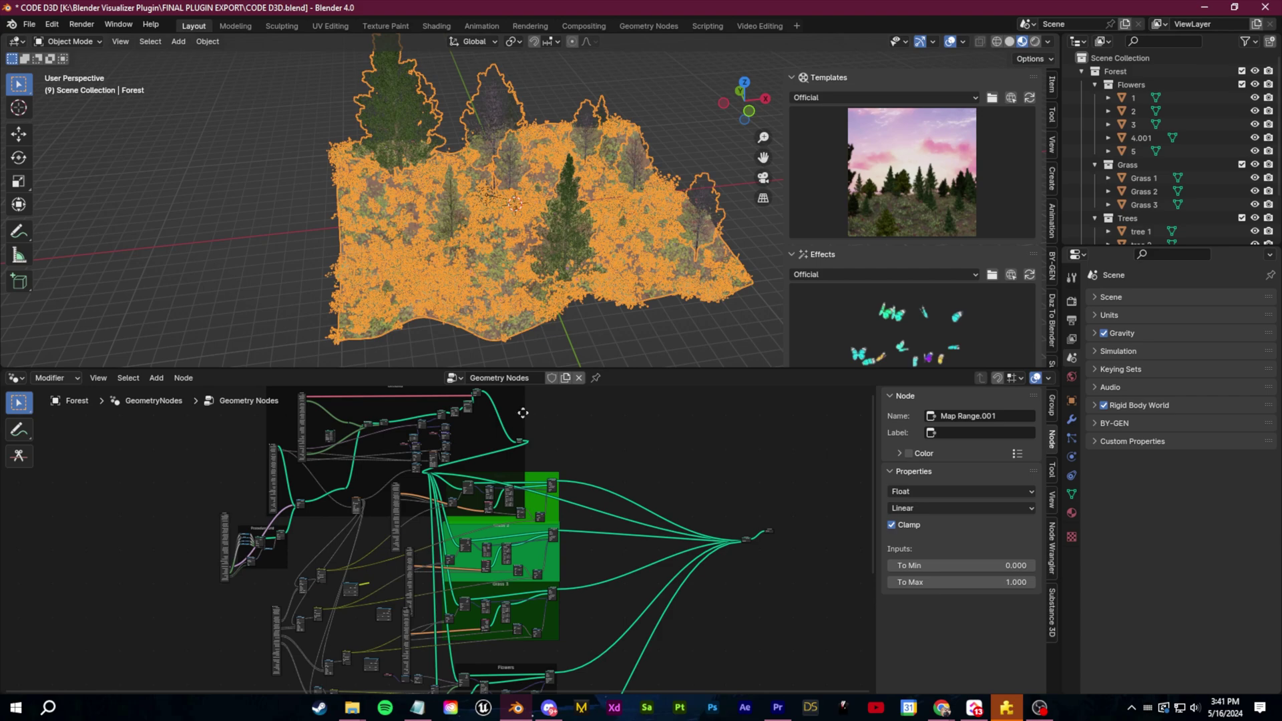
Step: Review the Forest's geometry nodes modifier settings and increase its Ground Displace value
left_click(1072, 421)
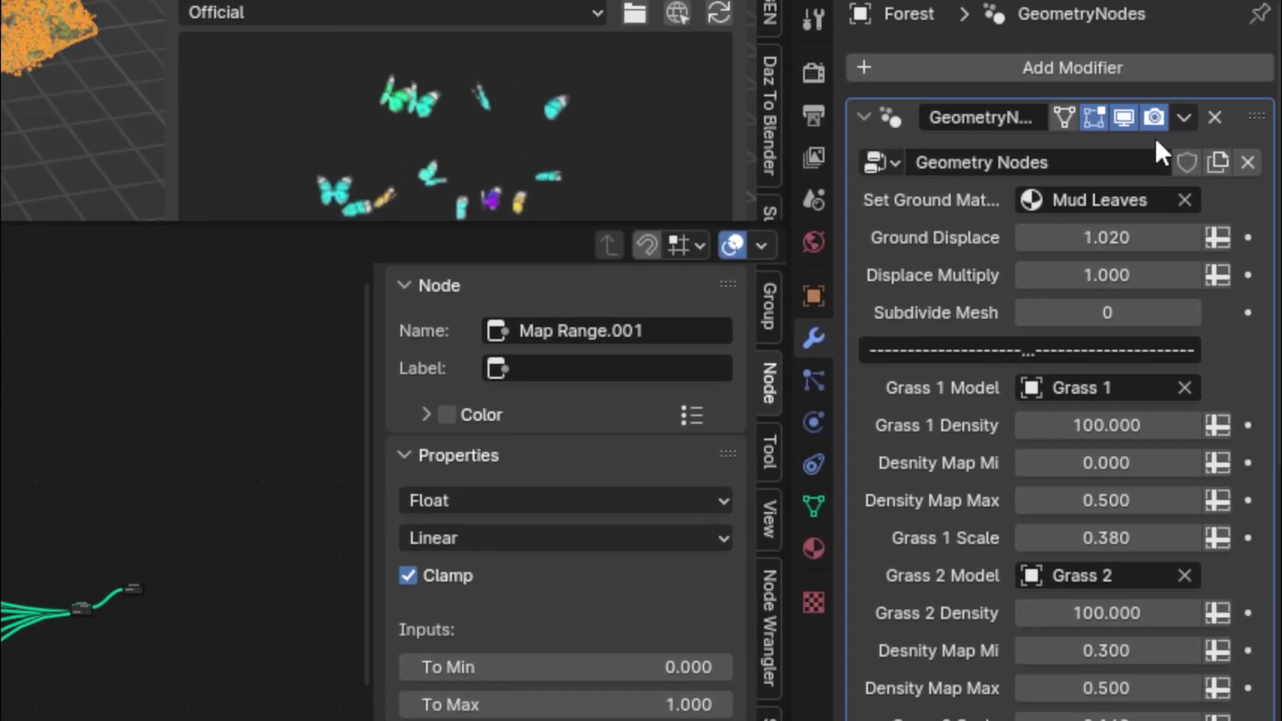
scroll(919, 325, "down", 7)
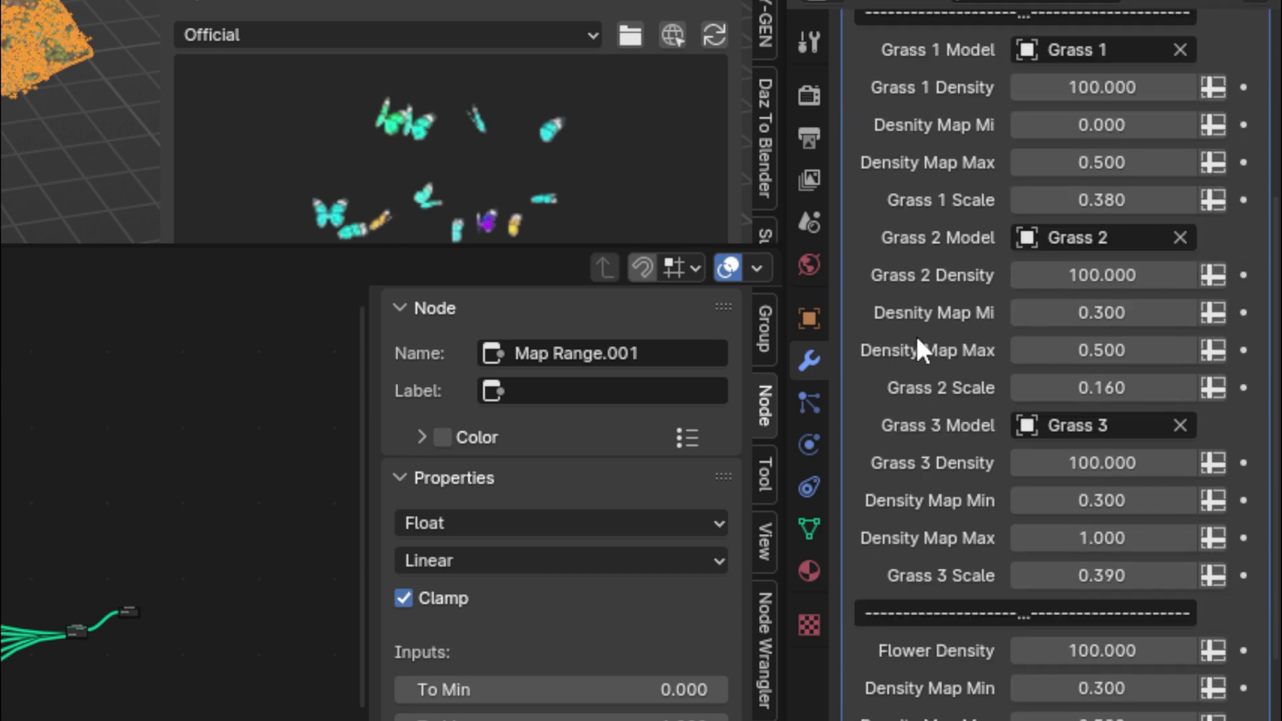
scroll(916, 335, "up", 7)
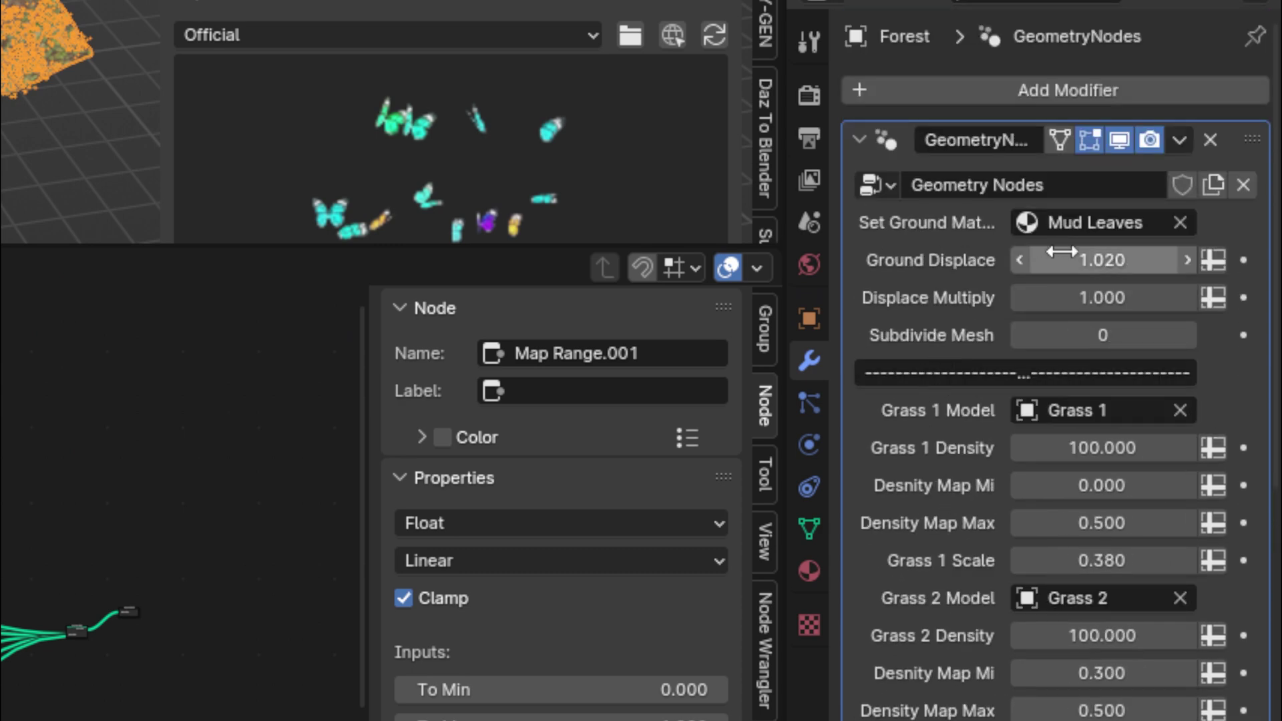
left_click_drag(1062, 255, 1144, 255)
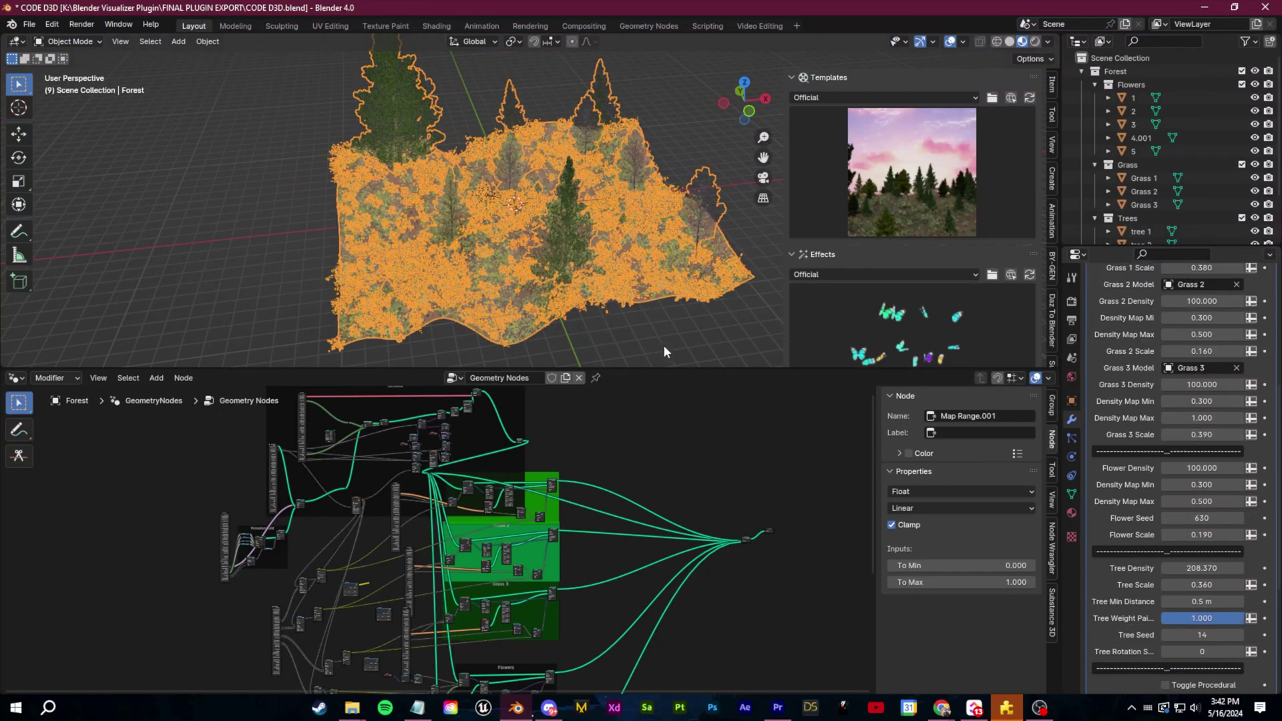
Step: Enable procedural generation for the Forest, set its Cell Size to 3 and increase Grid Size X
scroll(1140, 441, "down", 7)
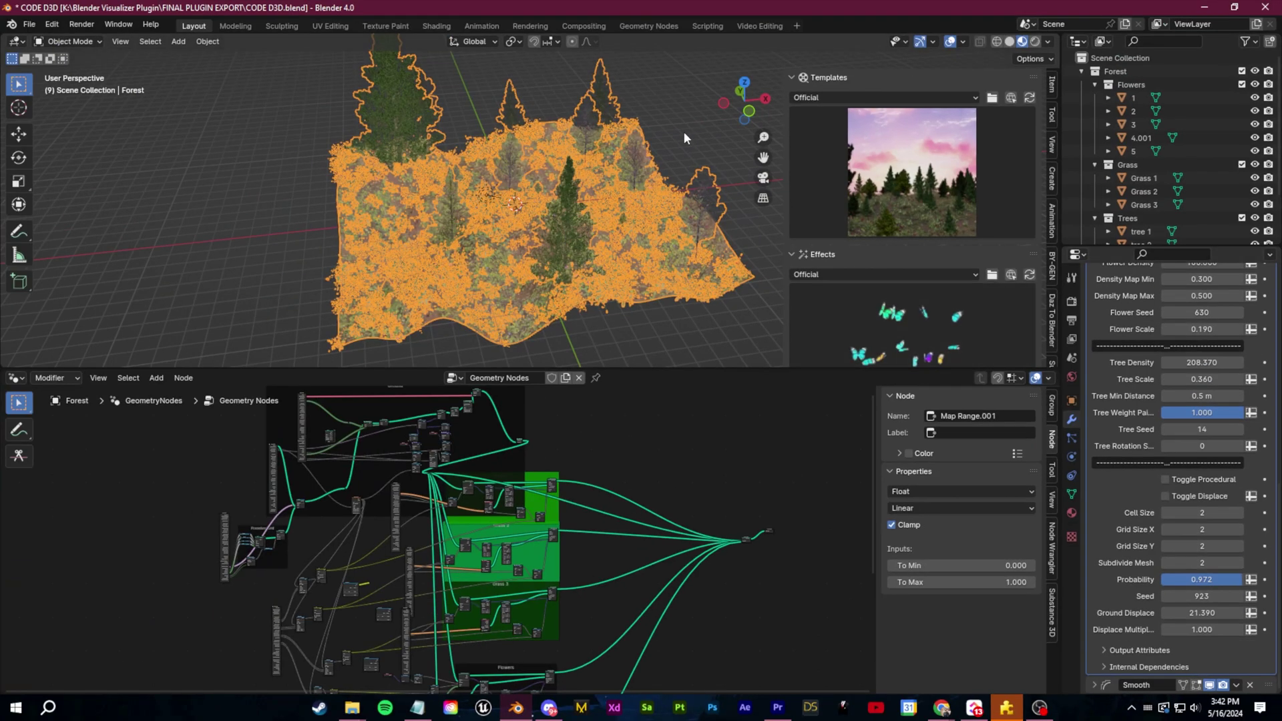
left_click(684, 134)
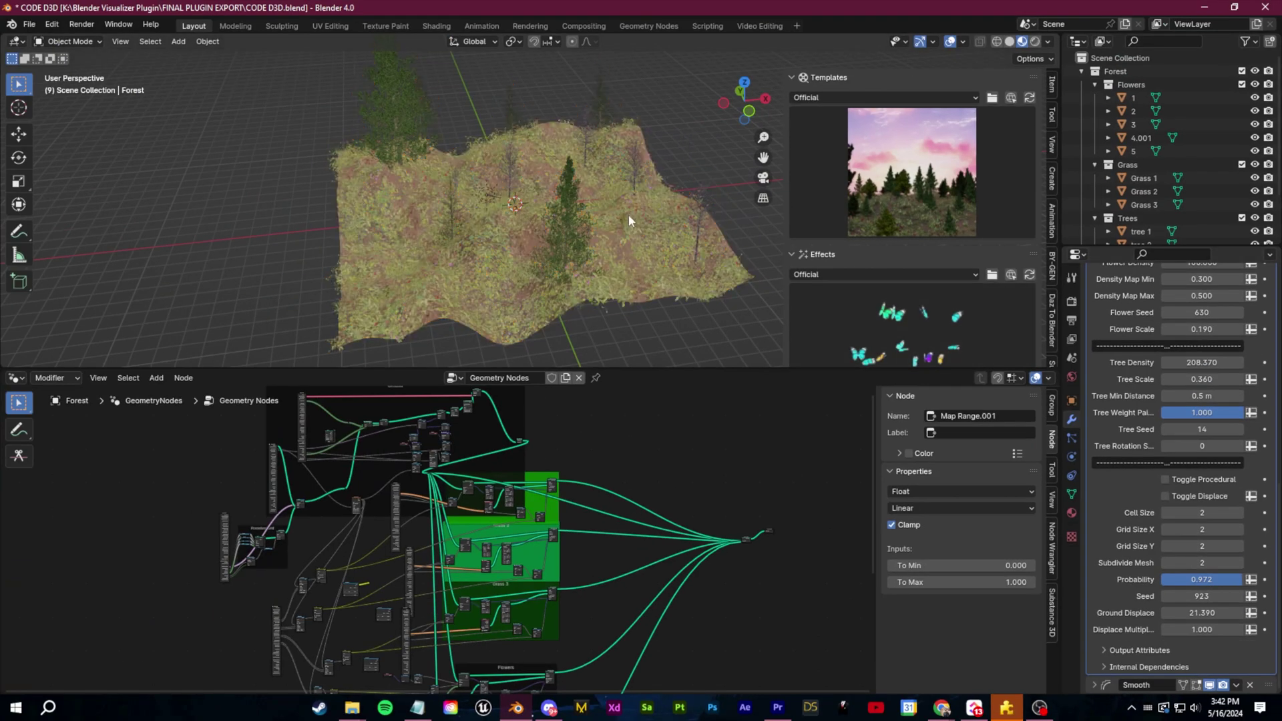
left_click(1165, 480)
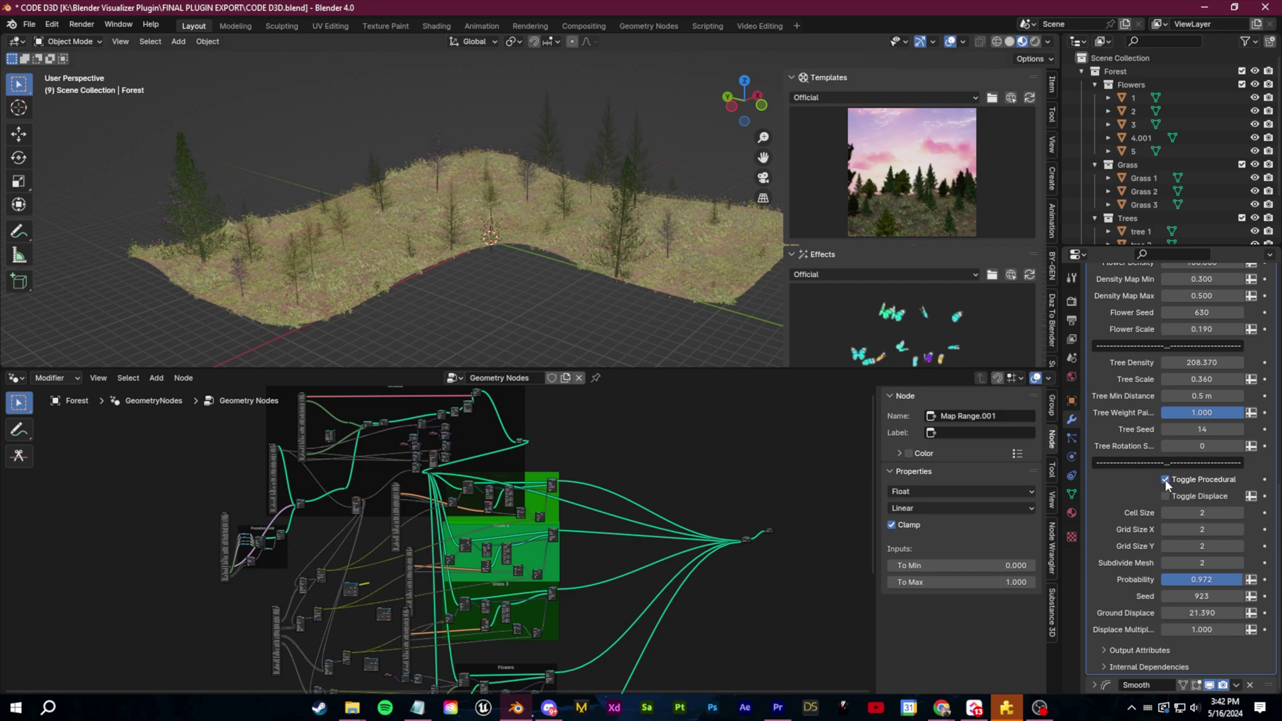
left_click(1240, 513)
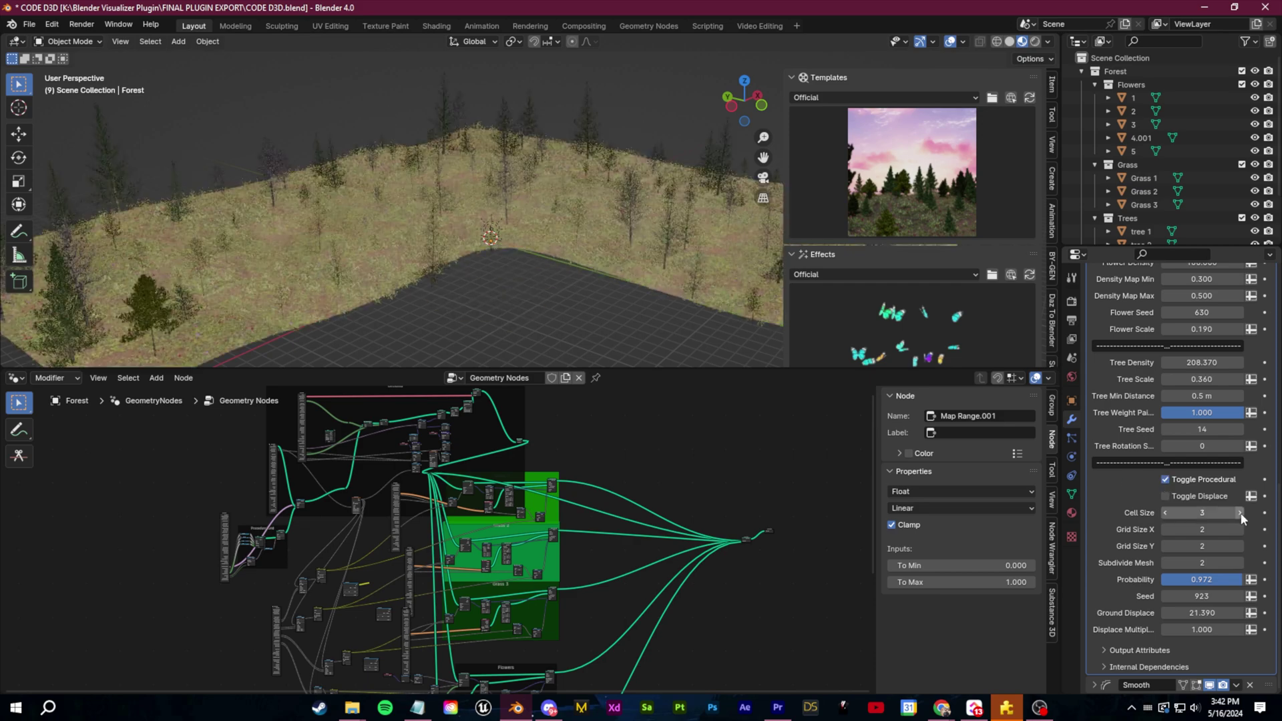
left_click(1240, 529)
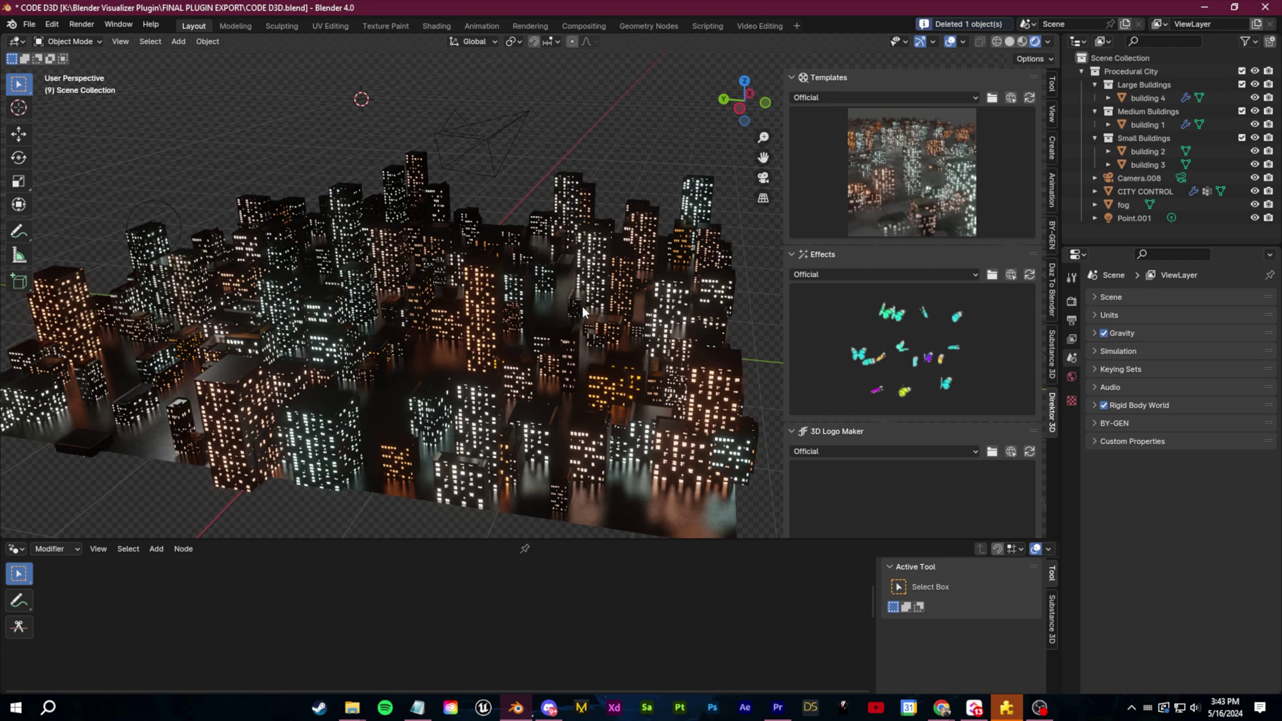
Step: Set the small building density factor of the CITY CONTROL object to 0.520
left_click(598, 326)
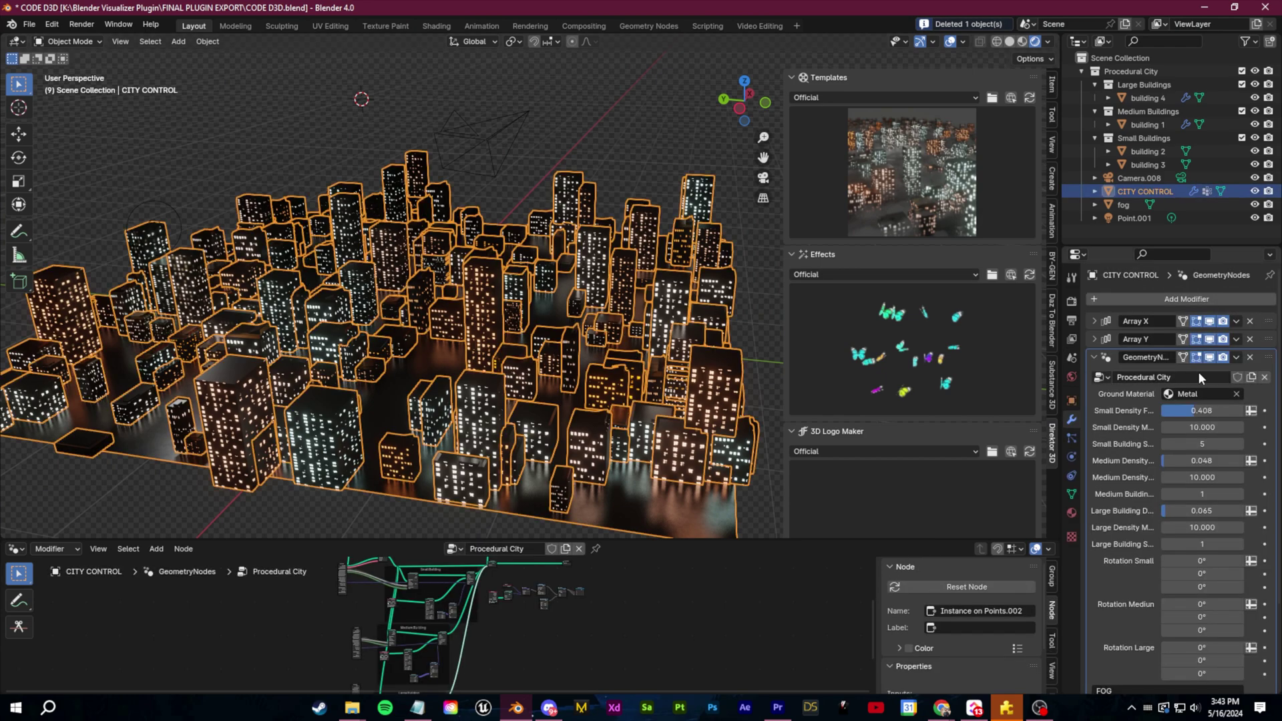
mouse_move(1235, 411)
left_mouse_down()
mouse_move(1257, 411)
mouse_move(1233, 411)
left_mouse_up()
Step: Enable simple fog for the procedural city and play the animation
scroll(1126, 493, "down", 4)
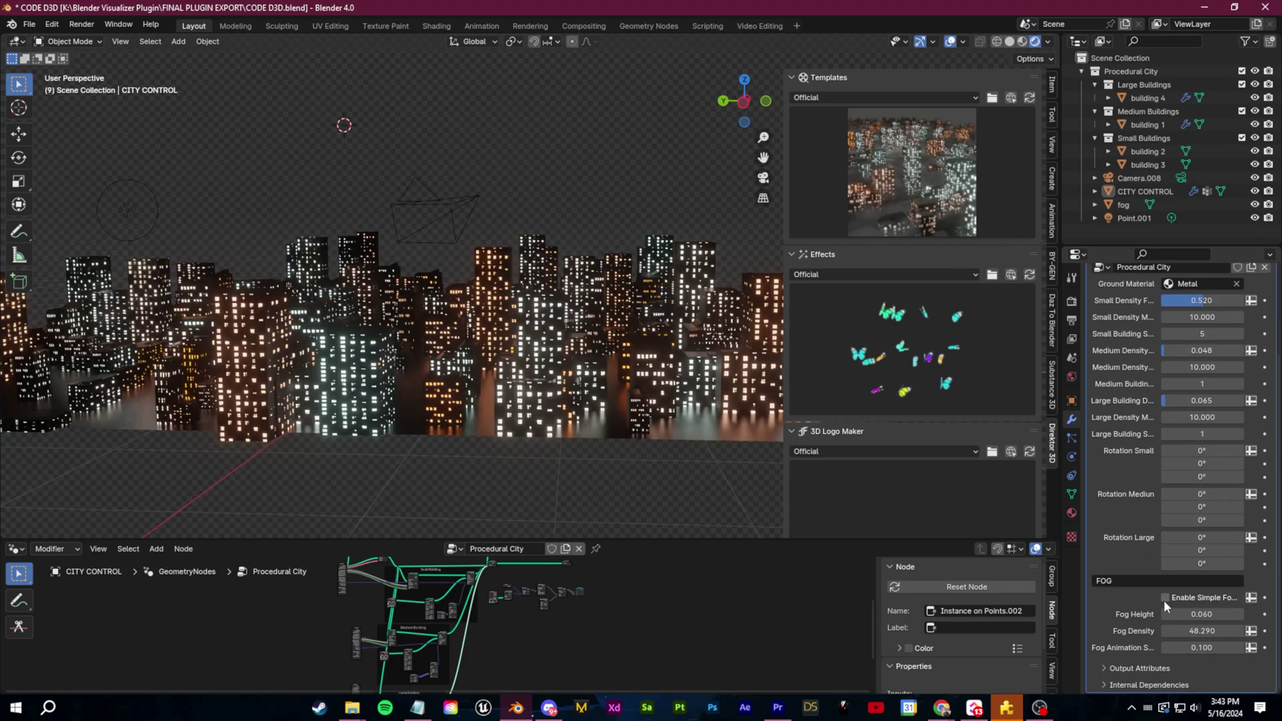
left_click(1165, 598)
key("space")
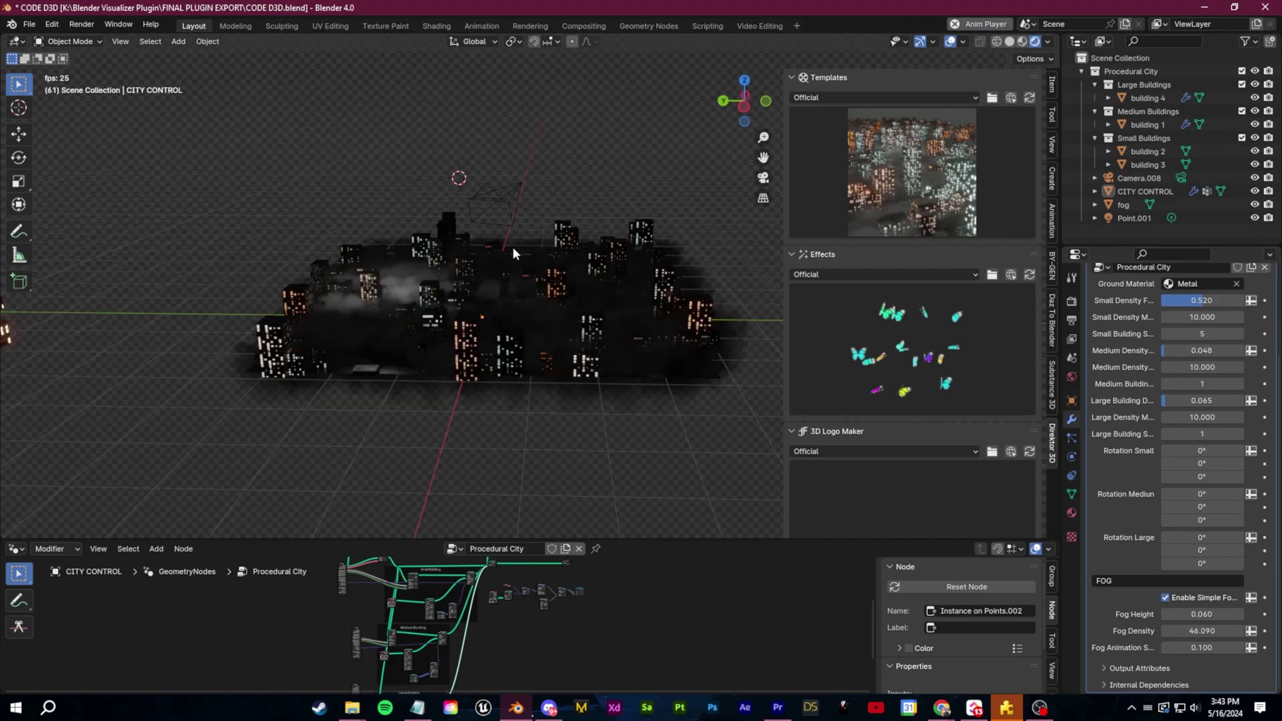
Step: Add a cube to the scene and move it beside the foggy city
key("shift+a")
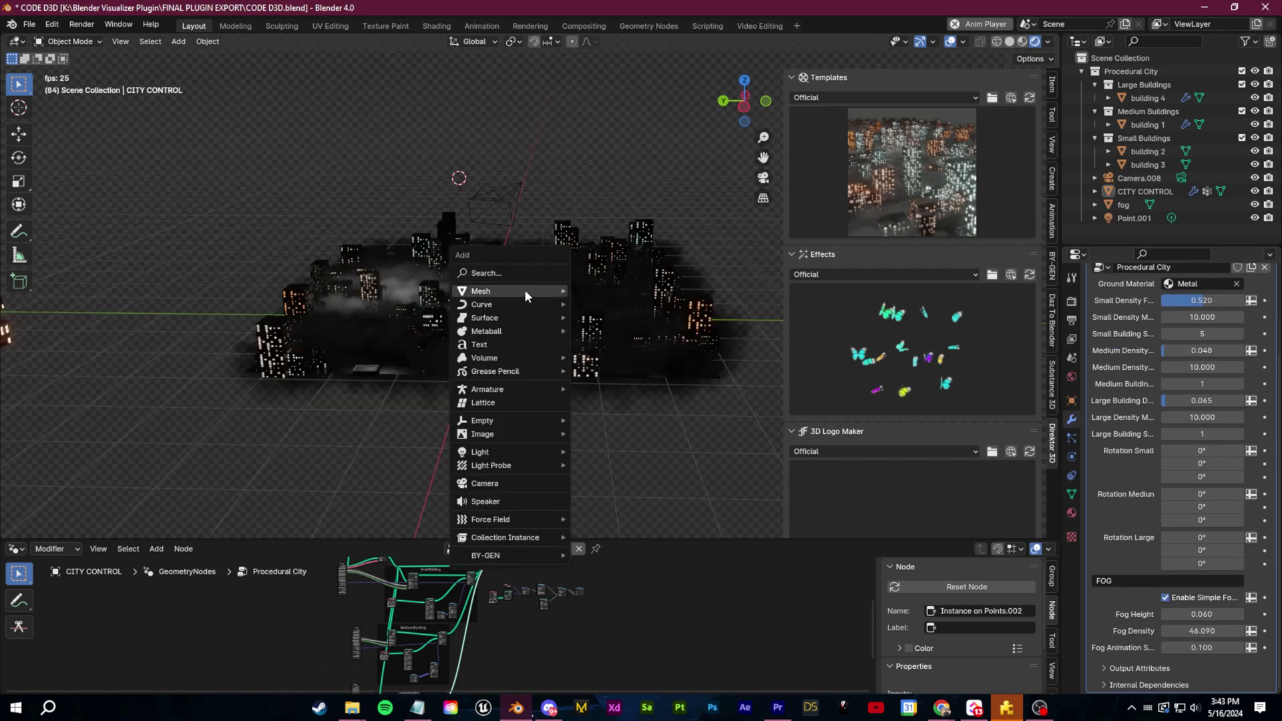
left_click(619, 306)
key("g")
left_click(379, 324)
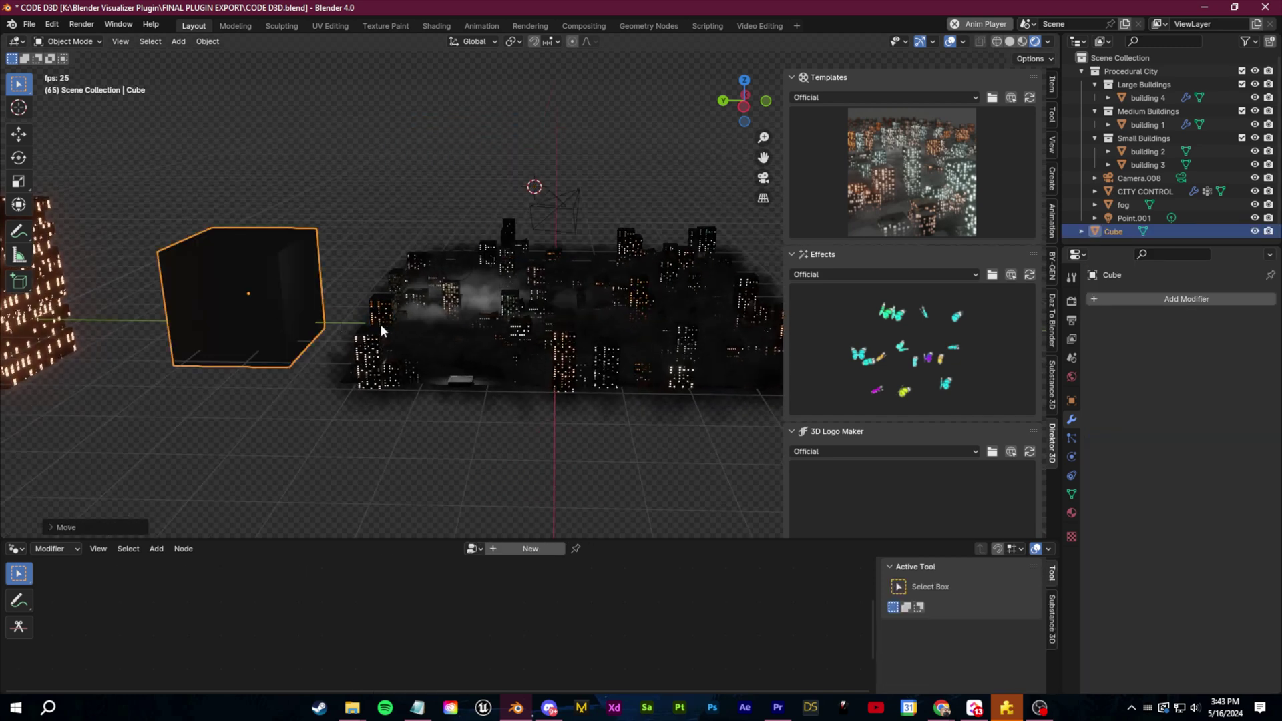
Step: Stretch the cube vertically by setting its Z scale to 2.450
left_click(1070, 401)
mouse_move(1194, 472)
left_mouse_down()
mouse_move(1269, 473)
mouse_move(1214, 473)
left_mouse_up()
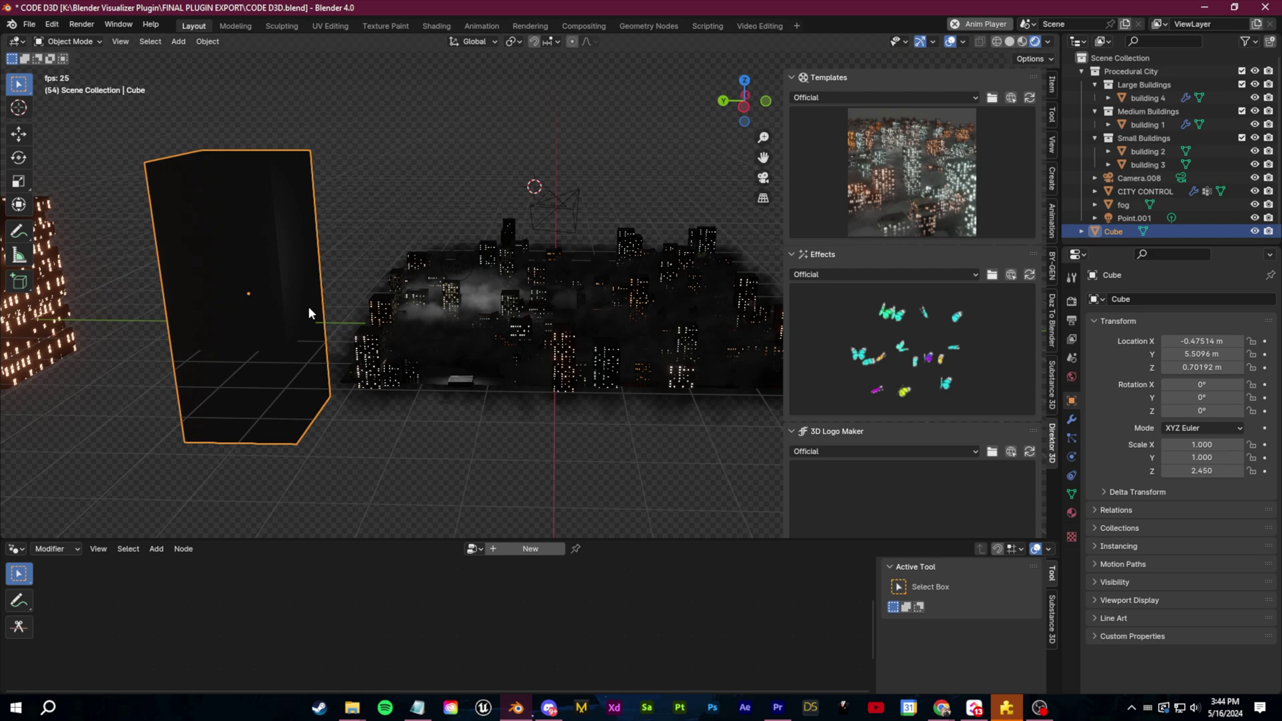
middle_click_drag(307, 306, 316, 336)
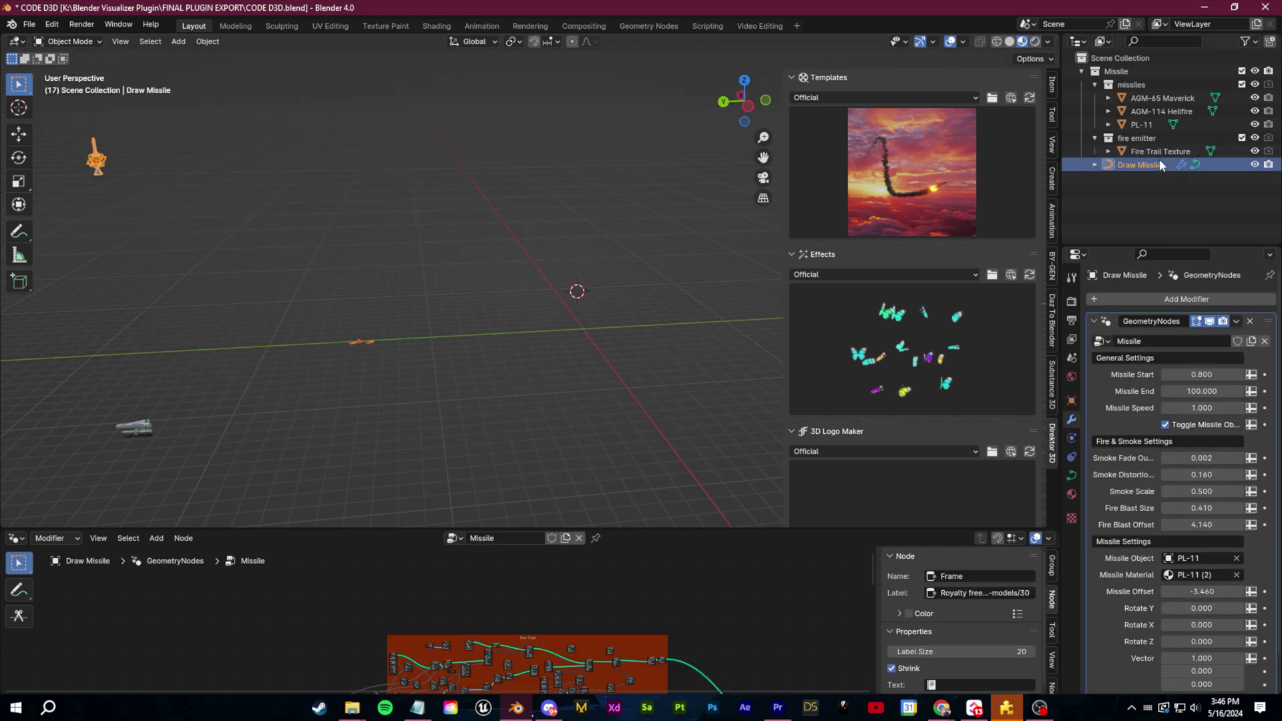
Step: Draw a new curved flight path across the viewport in the Draw Missile curve
key("Tab")
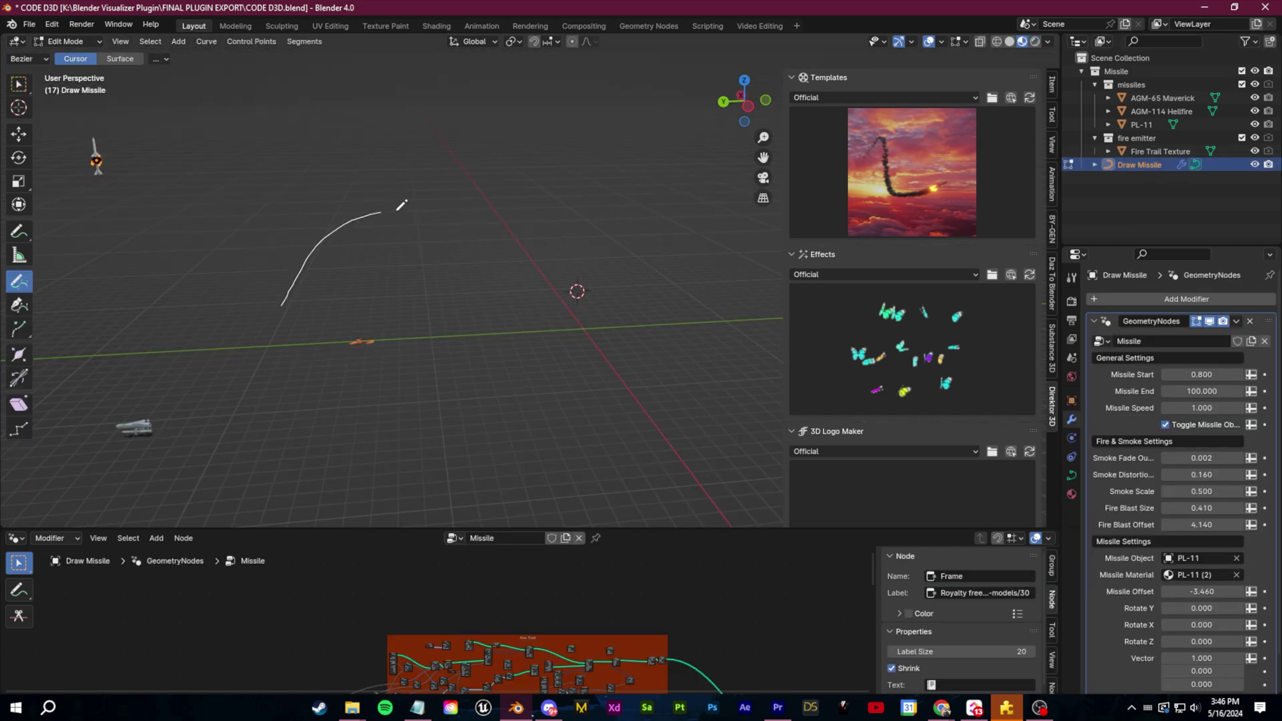
left_click_drag(399, 207, 755, 204)
key("Tab")
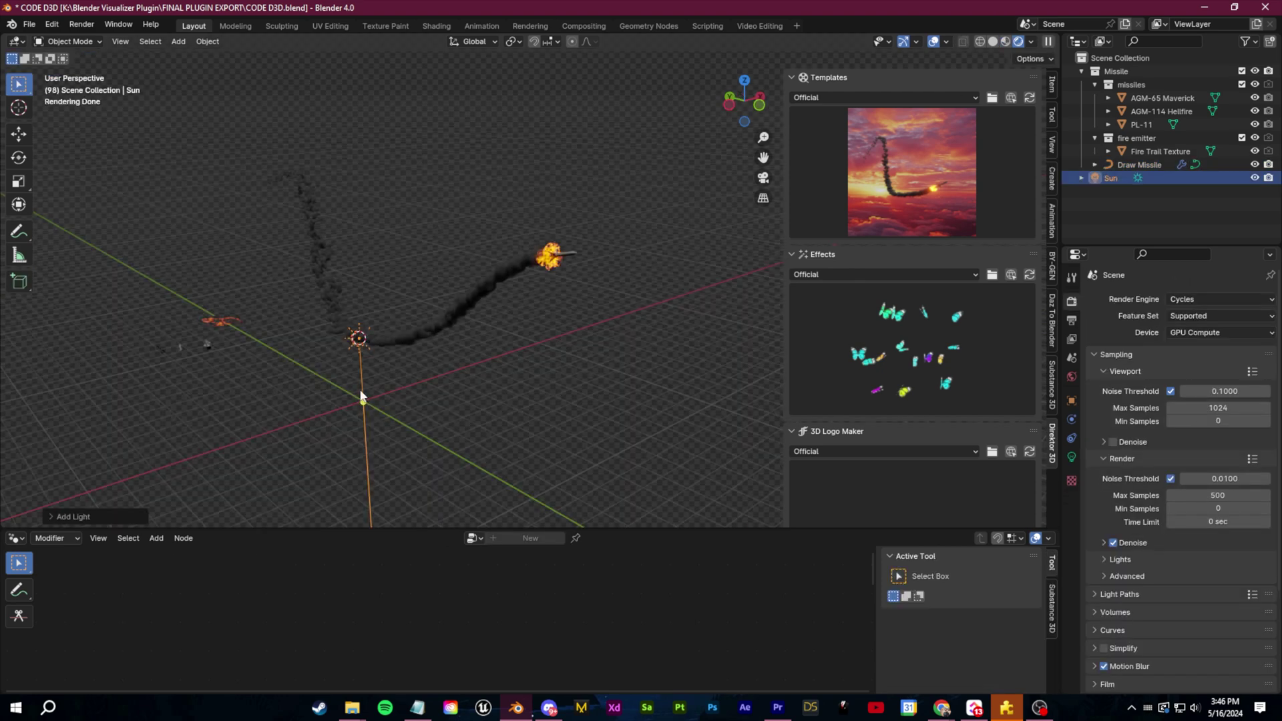
Step: Raise the sun light above the missile's smoke trail and aim its beam past the missile, then deselect it
left_click_drag(361, 396, 768, 448)
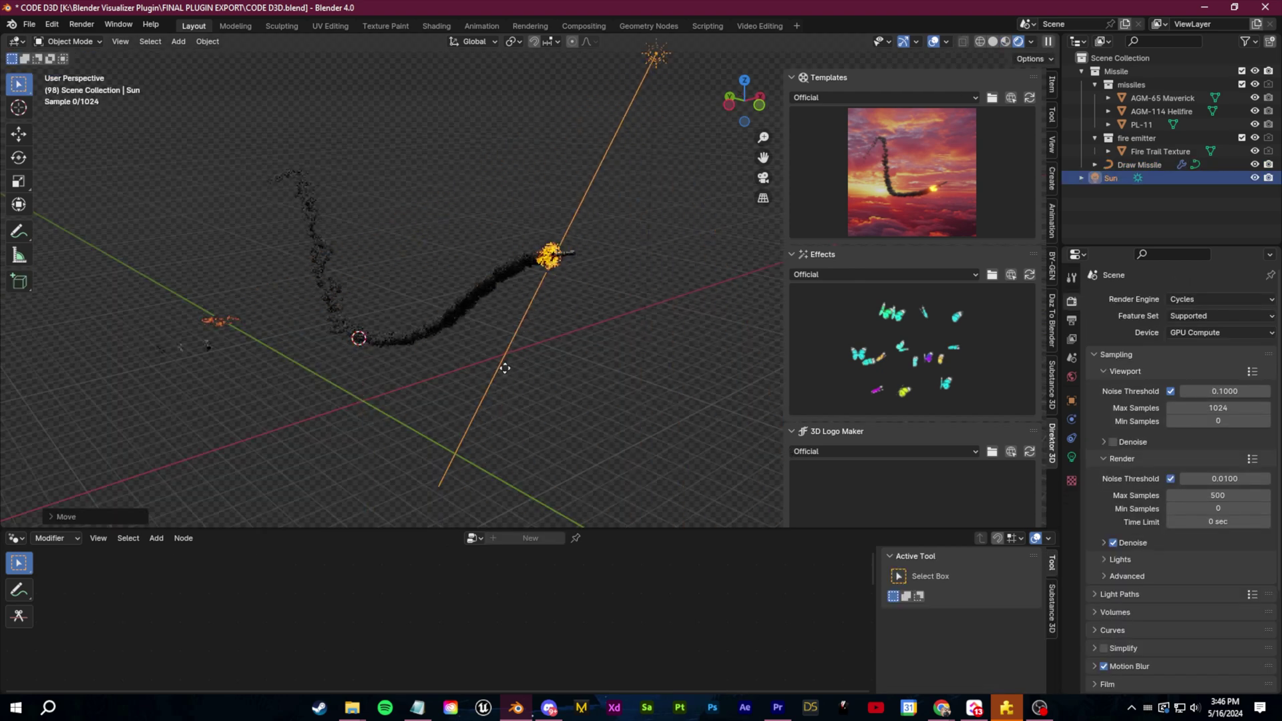
left_click_drag(505, 368, 544, 281)
left_click(588, 266)
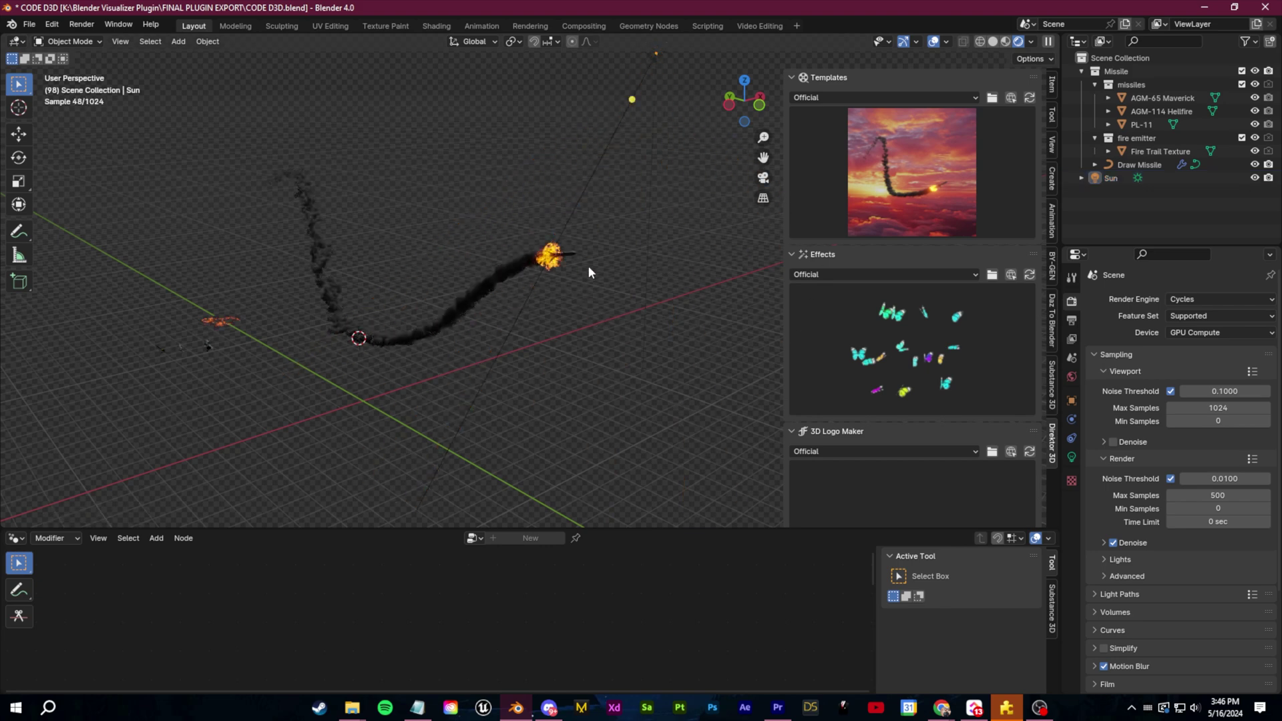
Step: Reposition the sun light over the far end of the smoke trail and re-aim it along the trail
middle_click_drag(632, 122, 512, 194)
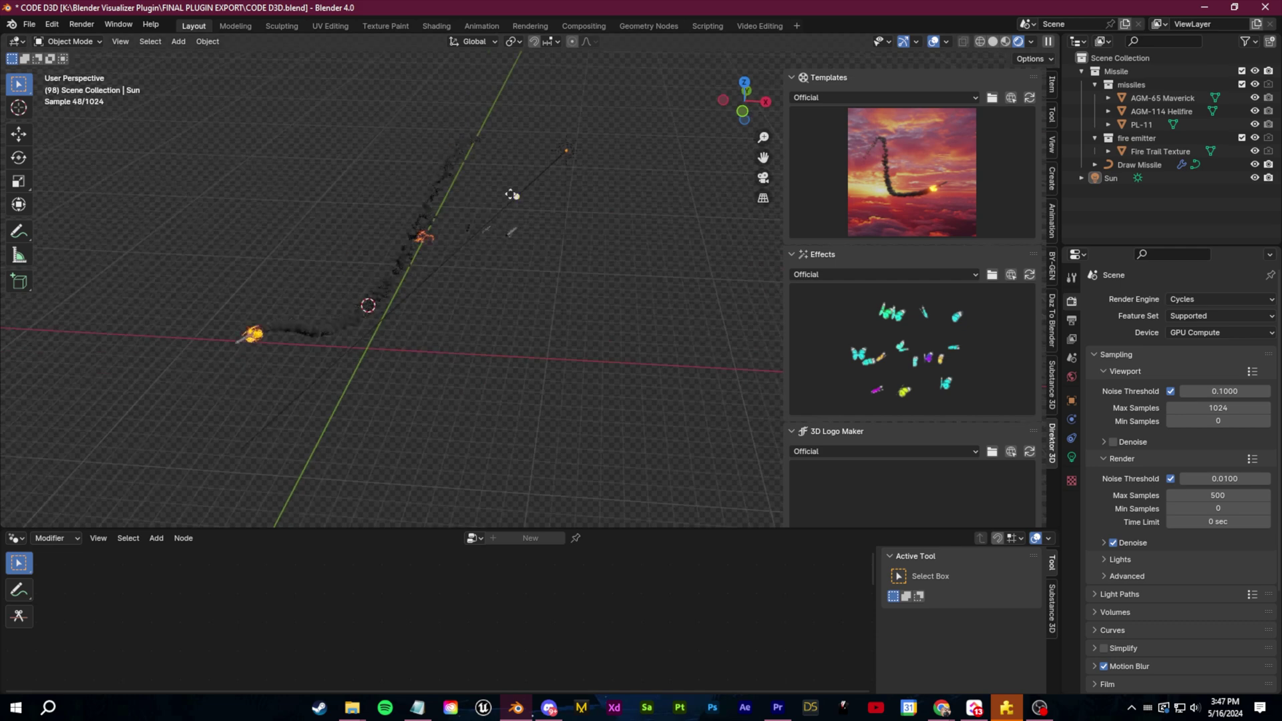
middle_click_drag(620, 292, 679, 311, "shift")
left_click(636, 171)
key("g")
left_click(437, 254)
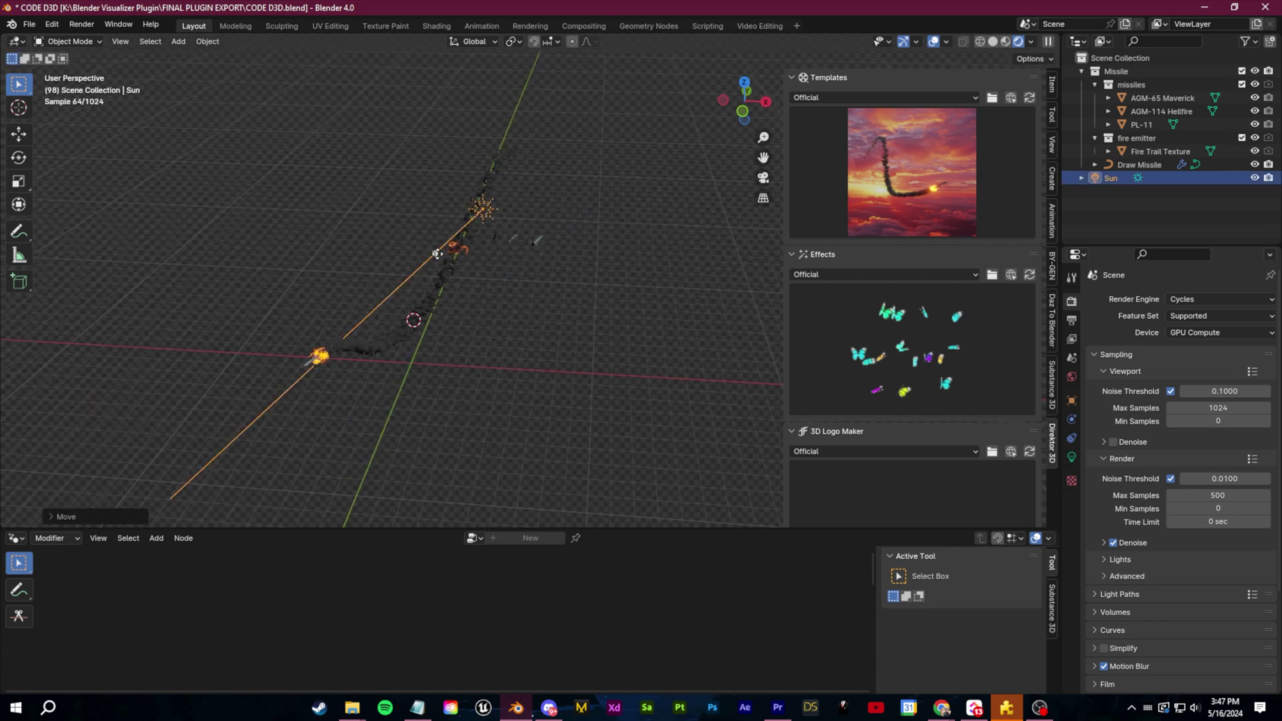
left_click_drag(437, 253, 417, 274)
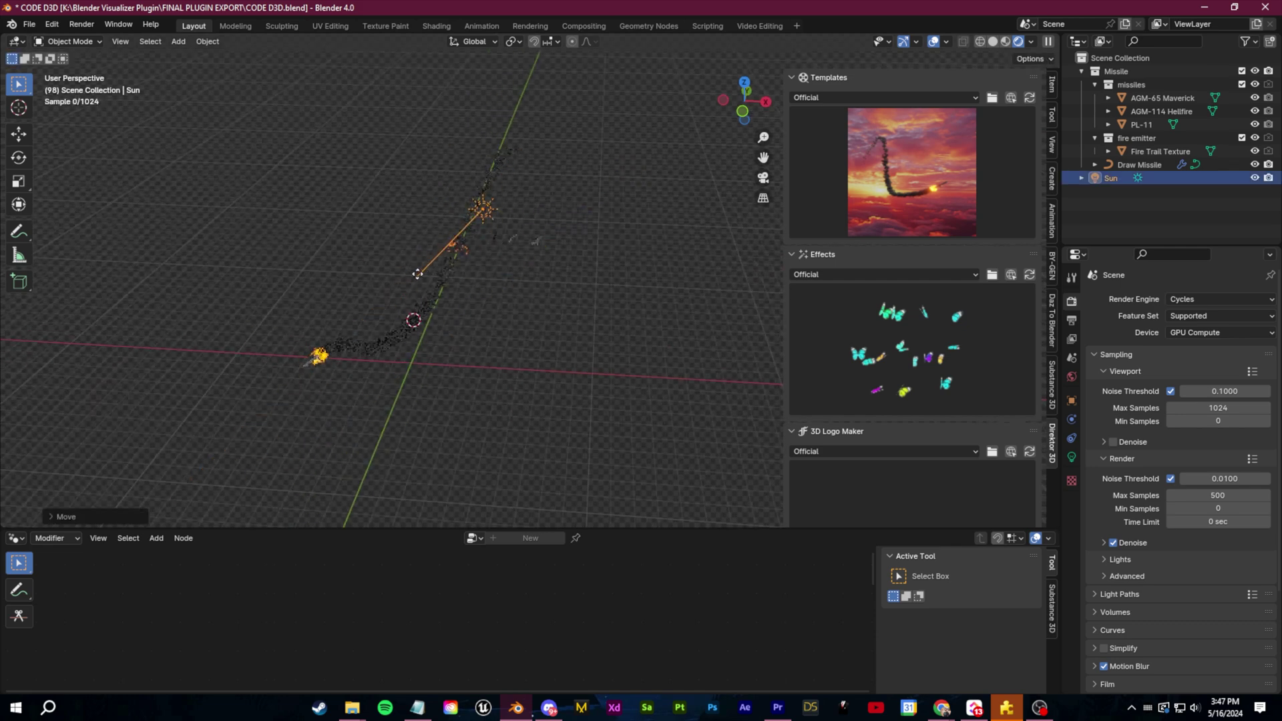
middle_click_drag(418, 274, 495, 275)
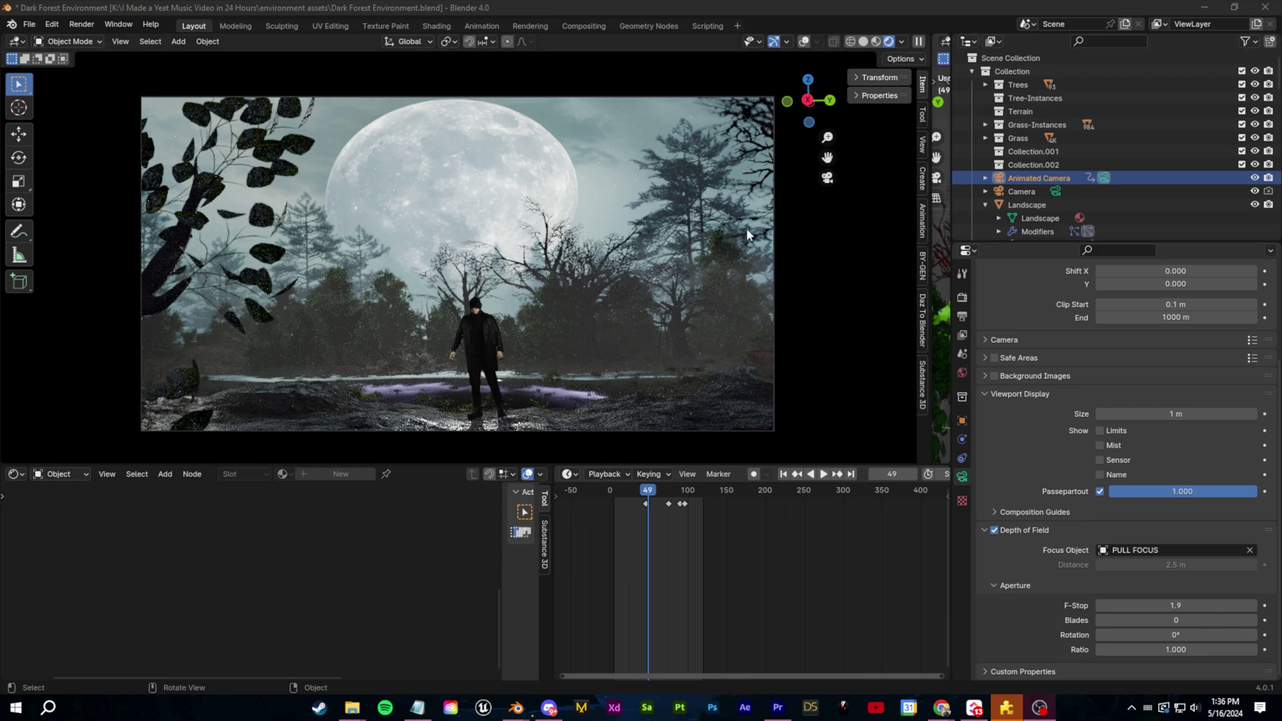
left_click(701, 338)
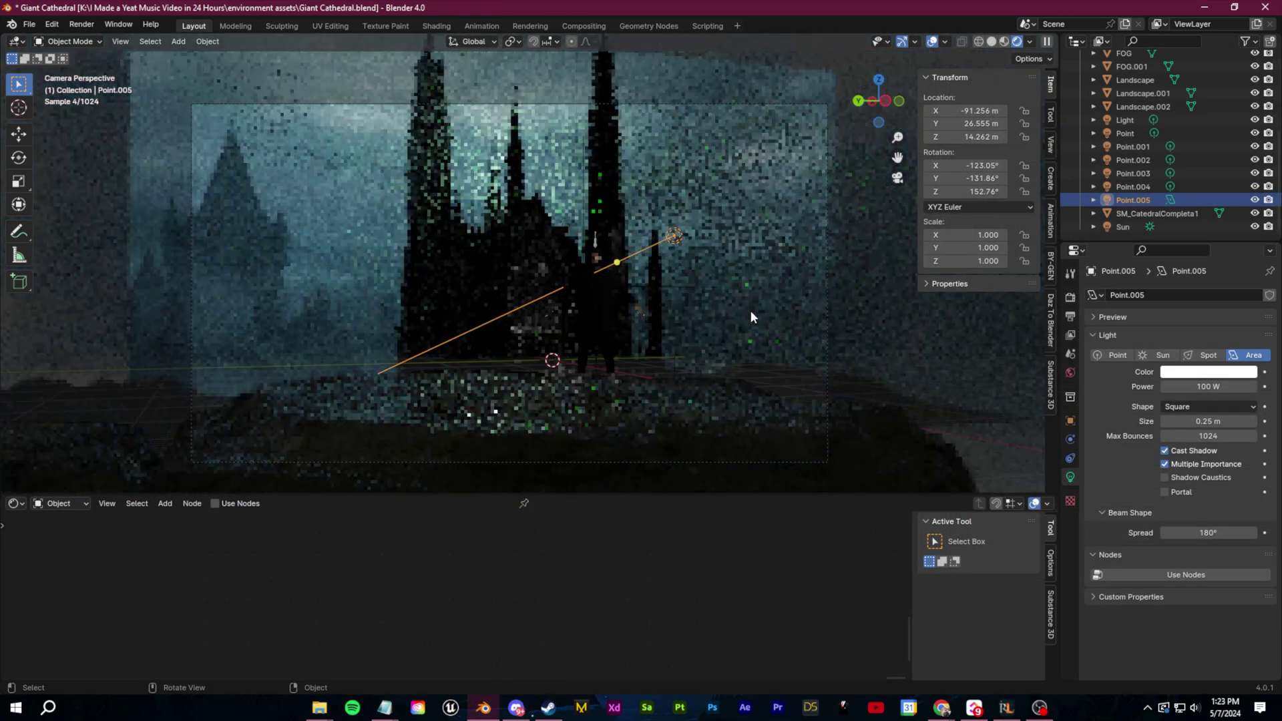
scroll(750, 311, "up", 4)
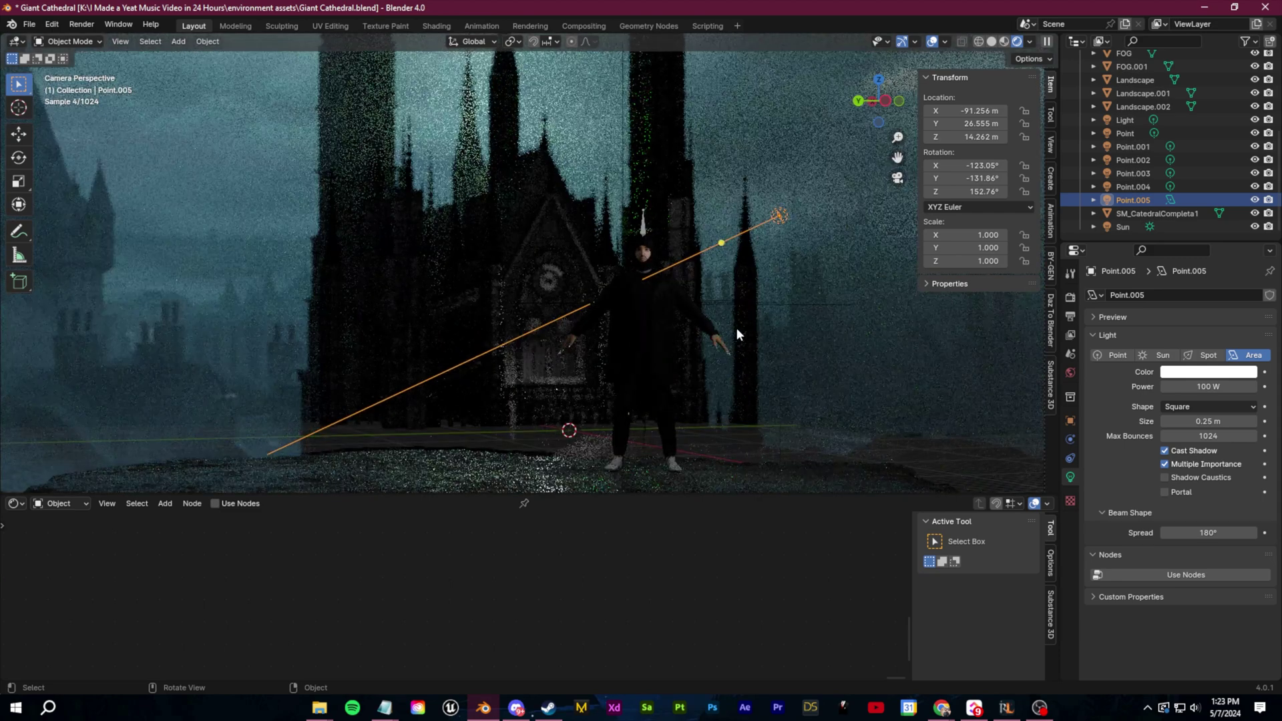